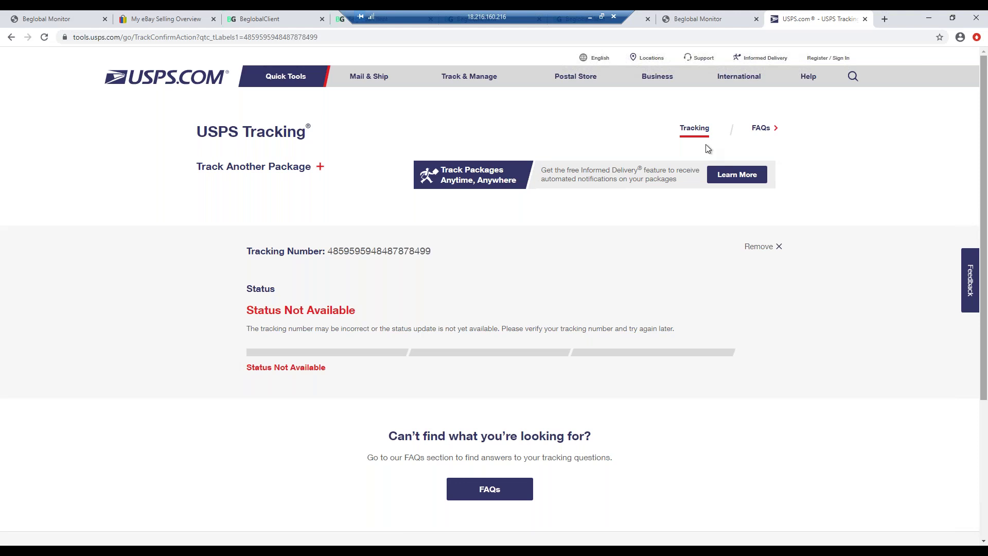
- Go back to the USPS home page and track the pasted tracking number
{"action": "left_click", "coordinate": [10, 38]}
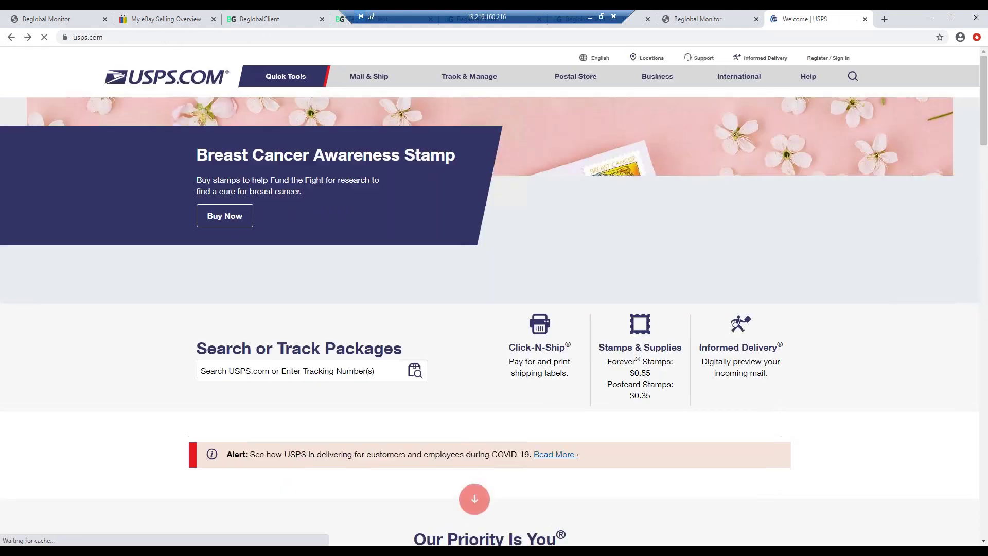
{"action": "left_click", "coordinate": [252, 373]}
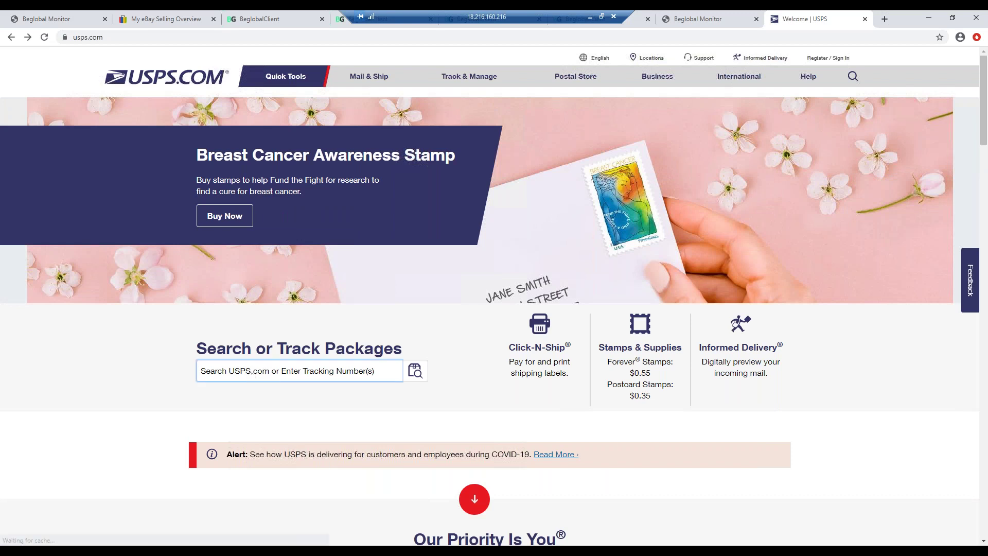
{"action": "key", "text": "ctrl+v"}
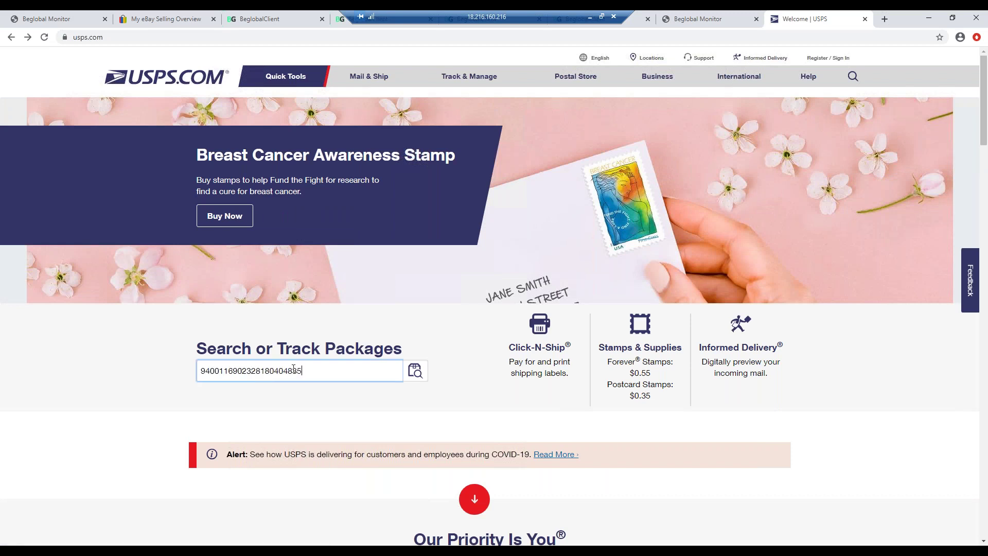
{"action": "left_click", "coordinate": [416, 373]}
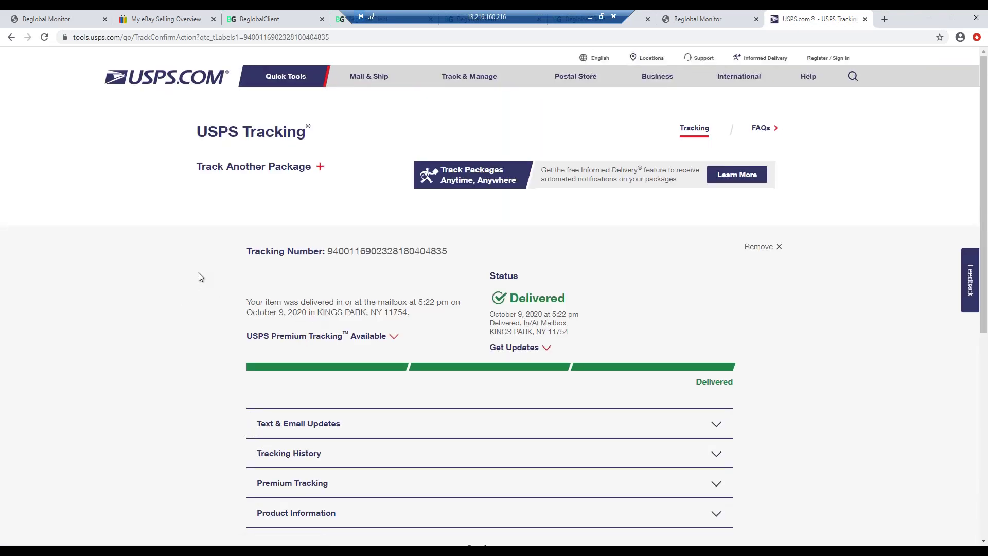
- Under Text & Email Updates, tick the Email checkbox for All Below Updates
{"action": "scroll", "coordinate": [200, 276], "scroll_direction": "down", "scroll_amount": 1}
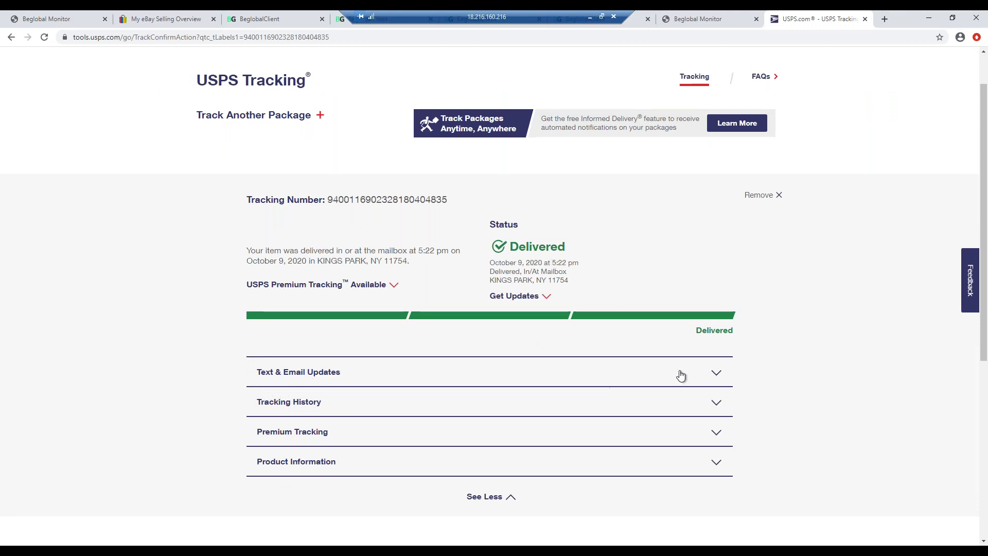
{"action": "left_click", "coordinate": [717, 374]}
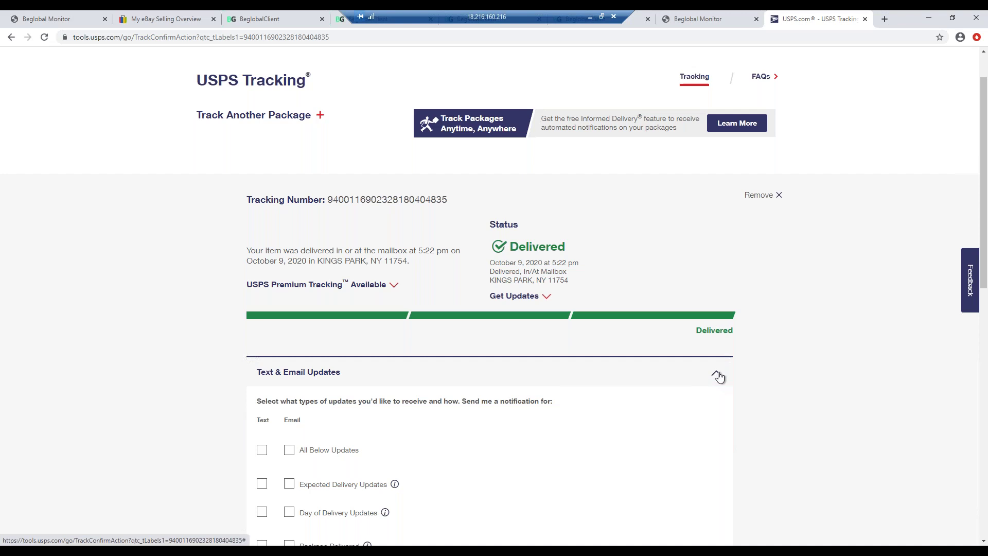
{"action": "scroll", "coordinate": [662, 369], "scroll_direction": "down", "scroll_amount": 2}
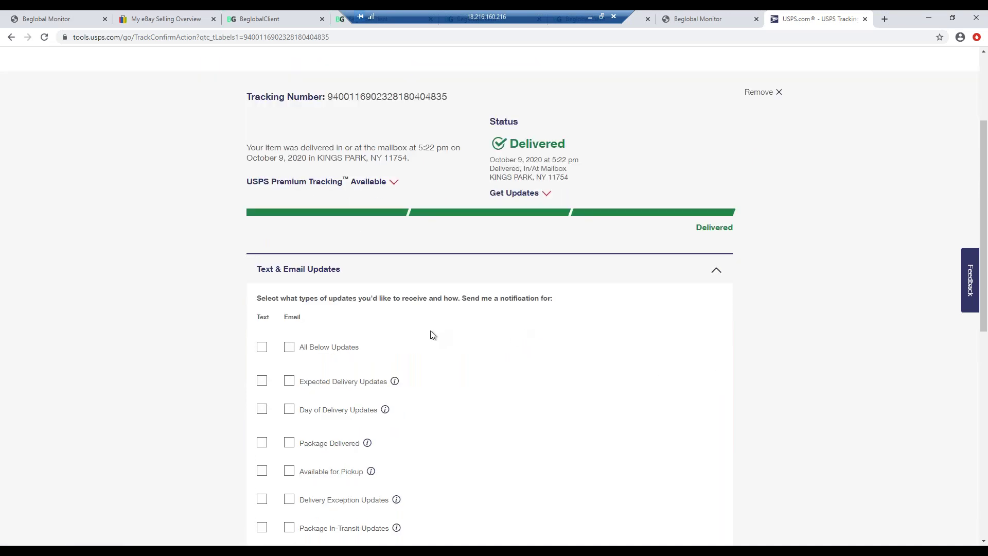
{"action": "scroll", "coordinate": [406, 334], "scroll_direction": "down", "scroll_amount": 1}
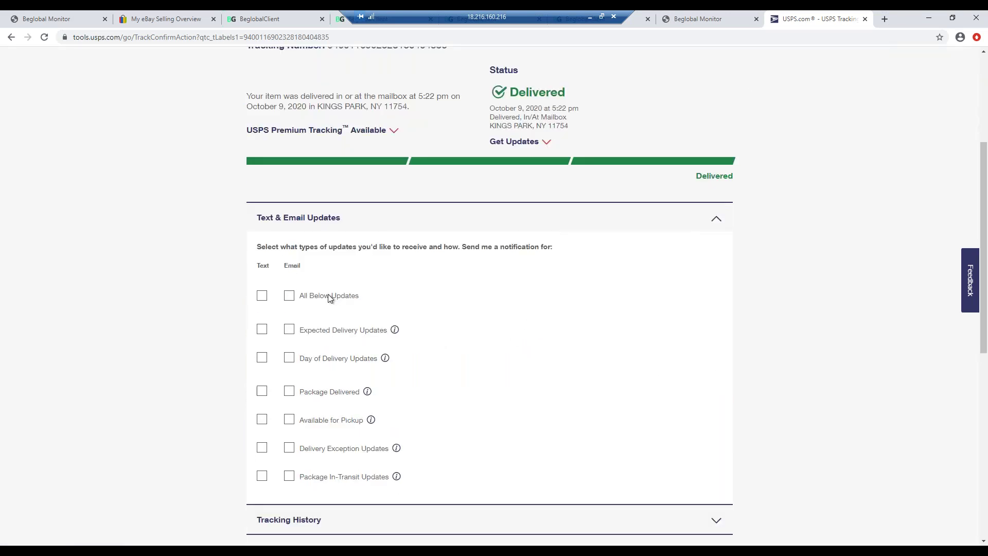
{"action": "left_click", "coordinate": [289, 295]}
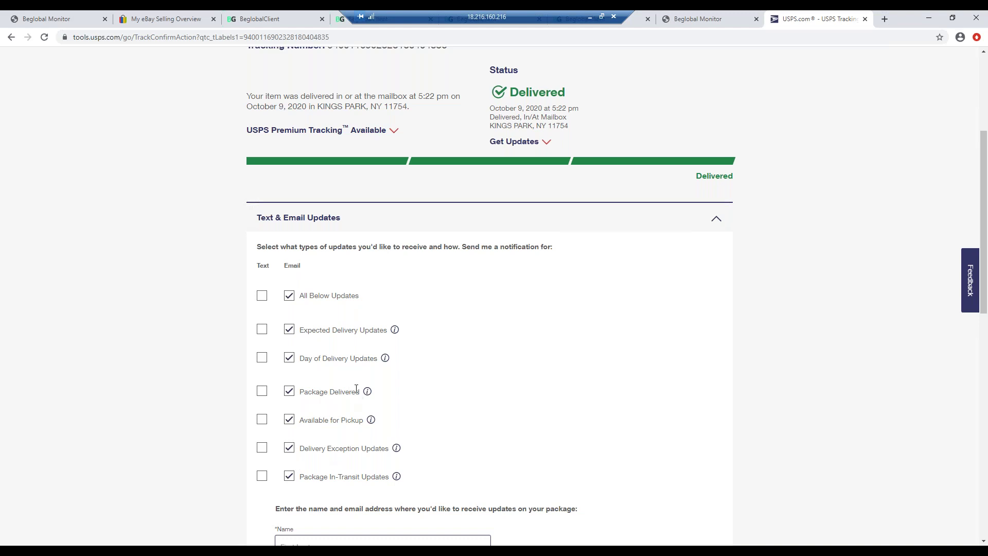
{"action": "scroll", "coordinate": [357, 386], "scroll_direction": "up", "scroll_amount": 1}
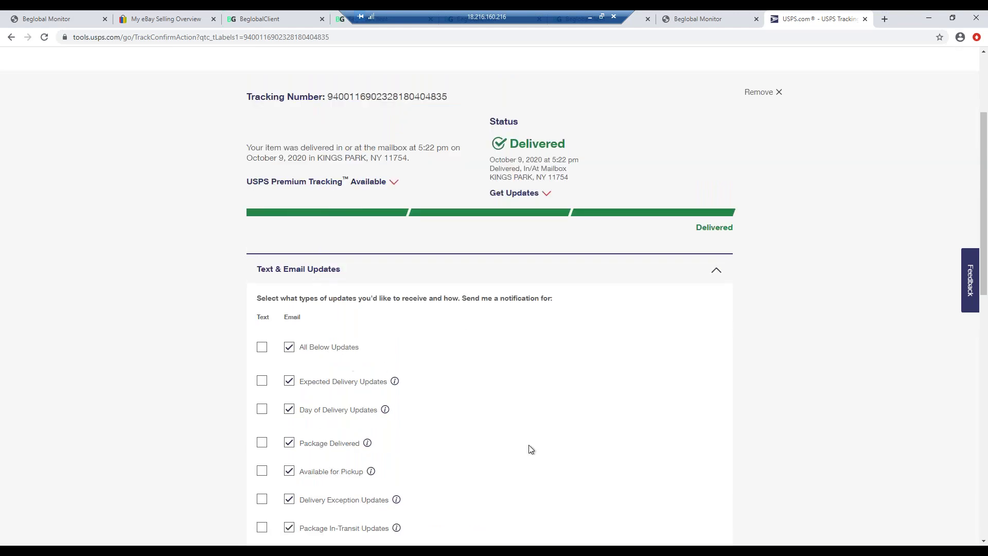
{"action": "scroll", "coordinate": [498, 450], "scroll_direction": "down", "scroll_amount": 2}
{"action": "scroll", "coordinate": [455, 394], "scroll_direction": "down", "scroll_amount": 1}
{"action": "scroll", "coordinate": [455, 394], "scroll_direction": "up", "scroll_amount": 2}
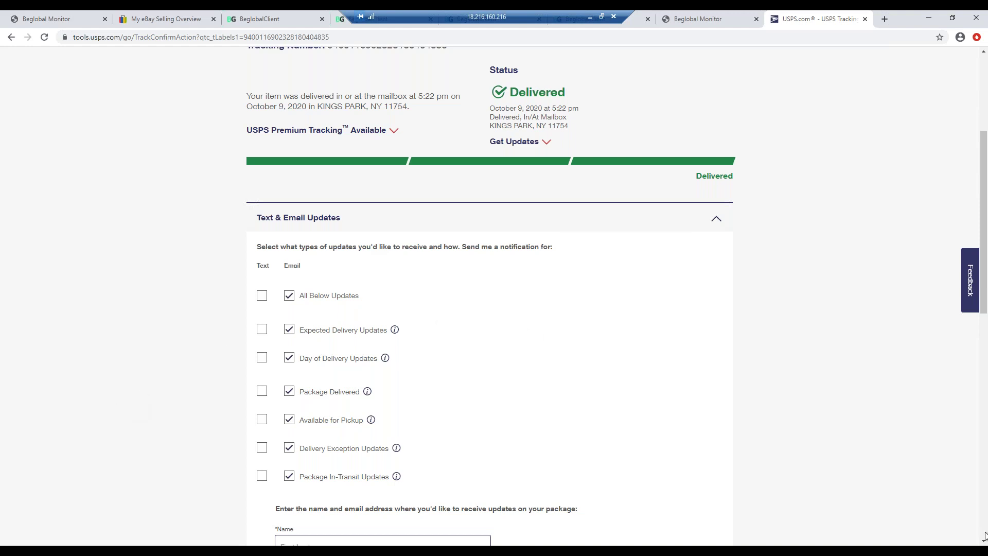
- Switch to the Kong Air Kong Squeakers Tennis Balls (3 Pack) product page listed at $12.9
{"action": "left_click", "coordinate": [276, 21]}
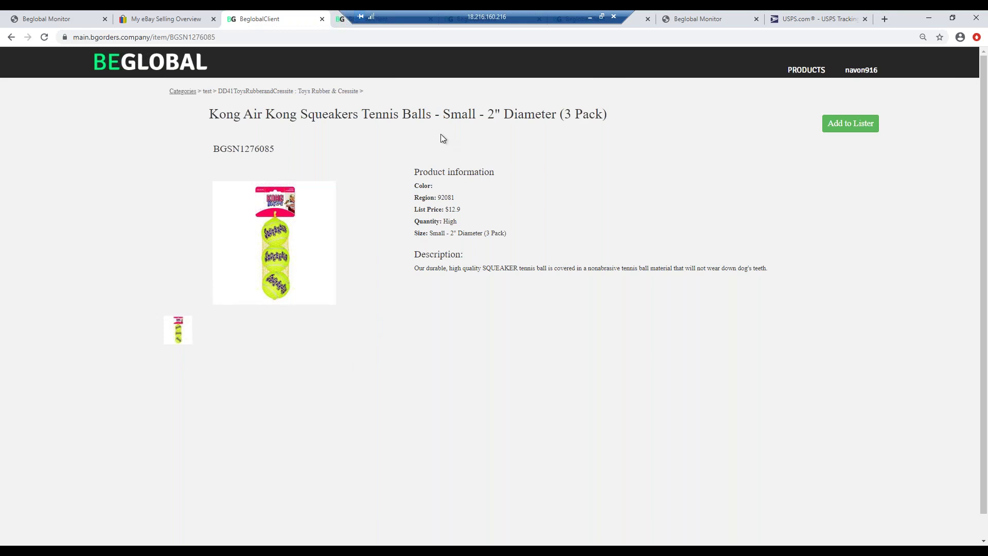
- Duplicate the Kong Squeakers Tennis Balls product tab from the tab's context menu
{"action": "right_click", "coordinate": [353, 95]}
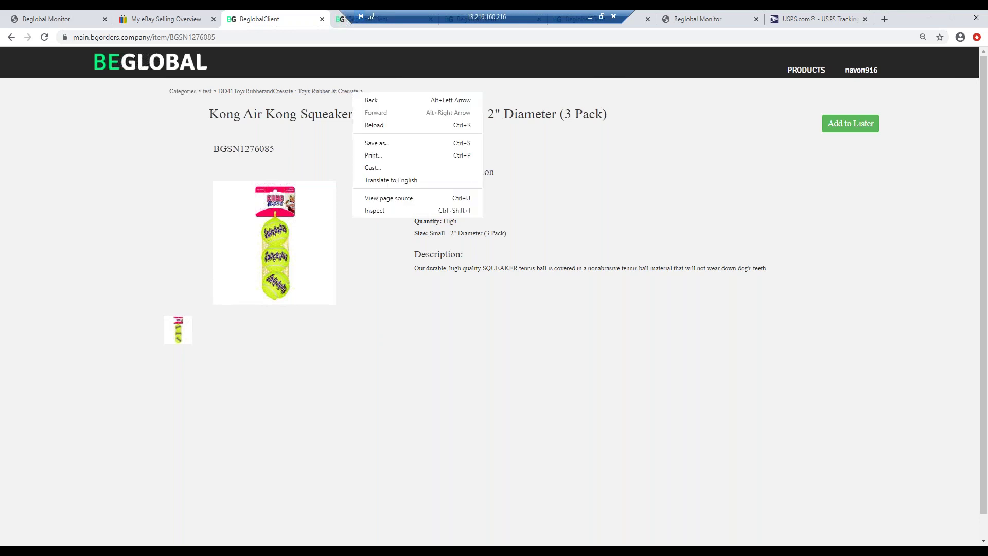
{"action": "left_click", "coordinate": [529, 81]}
{"action": "left_click_drag", "start_coordinate": [516, 19], "coordinate": [658, 10]}
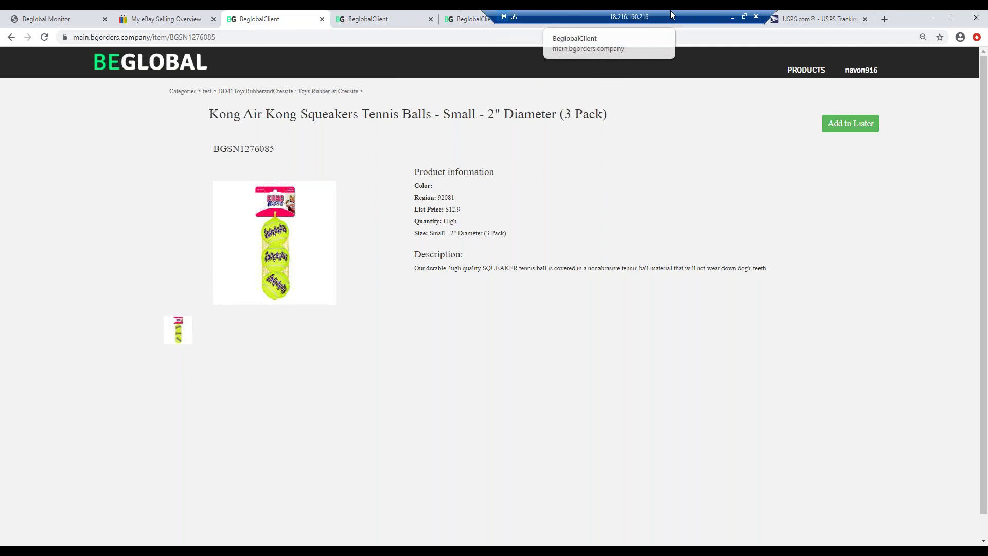
{"action": "right_click", "coordinate": [278, 21]}
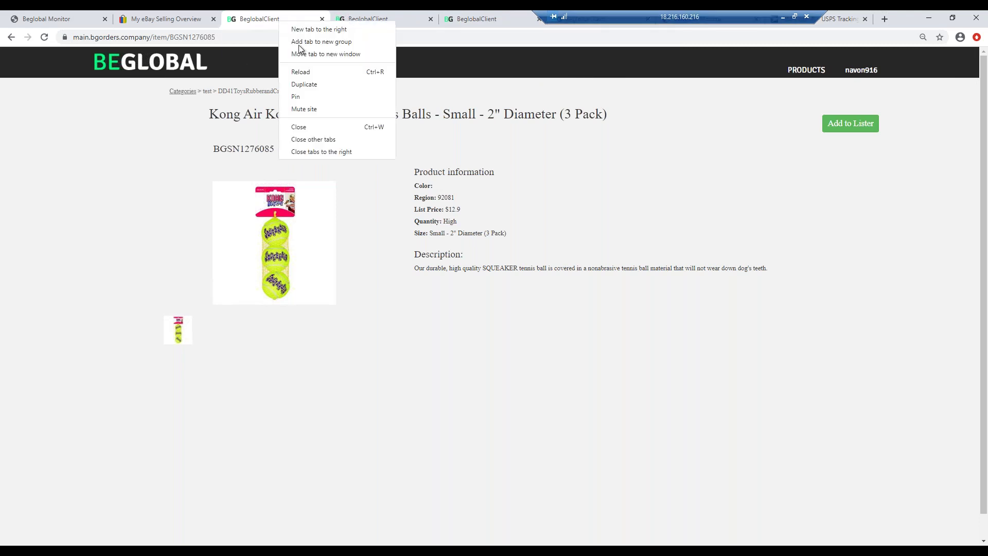
{"action": "left_click", "coordinate": [318, 86]}
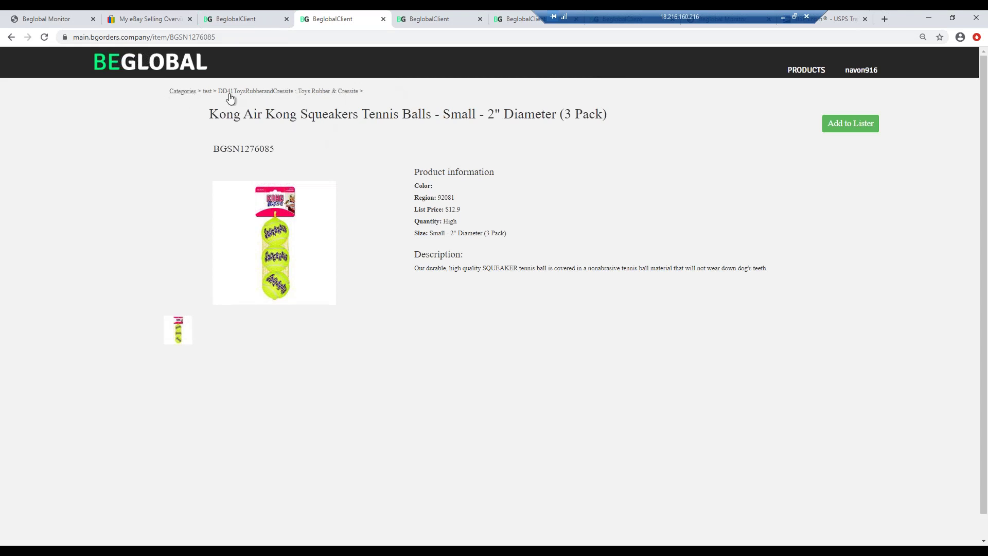
- Open the Toys Rubber & Cressite category and browse its Kong dog toys, prices and stock
{"action": "left_click", "coordinate": [351, 93]}
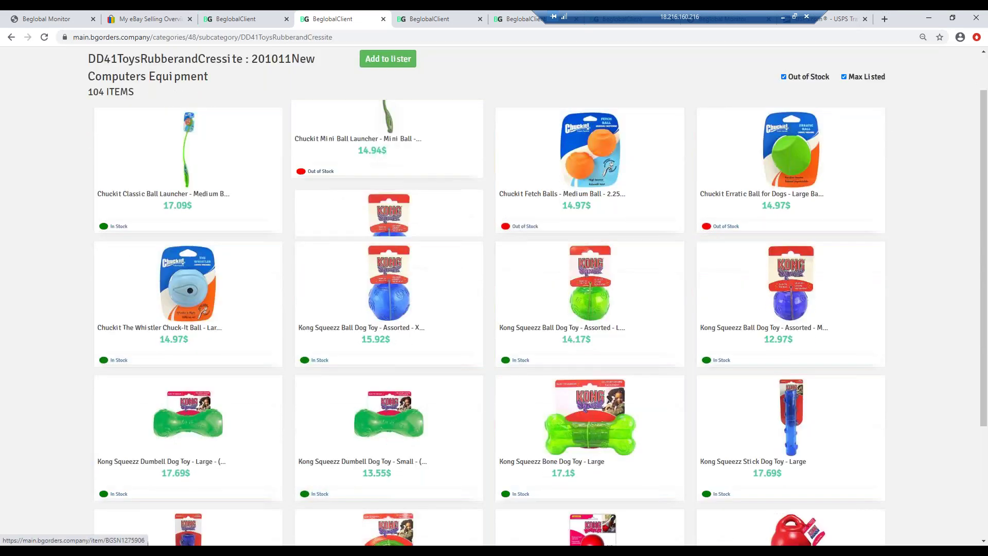
{"action": "scroll", "coordinate": [361, 234], "scroll_direction": "down", "scroll_amount": 5}
{"action": "scroll", "coordinate": [489, 294], "scroll_direction": "down", "scroll_amount": 15}
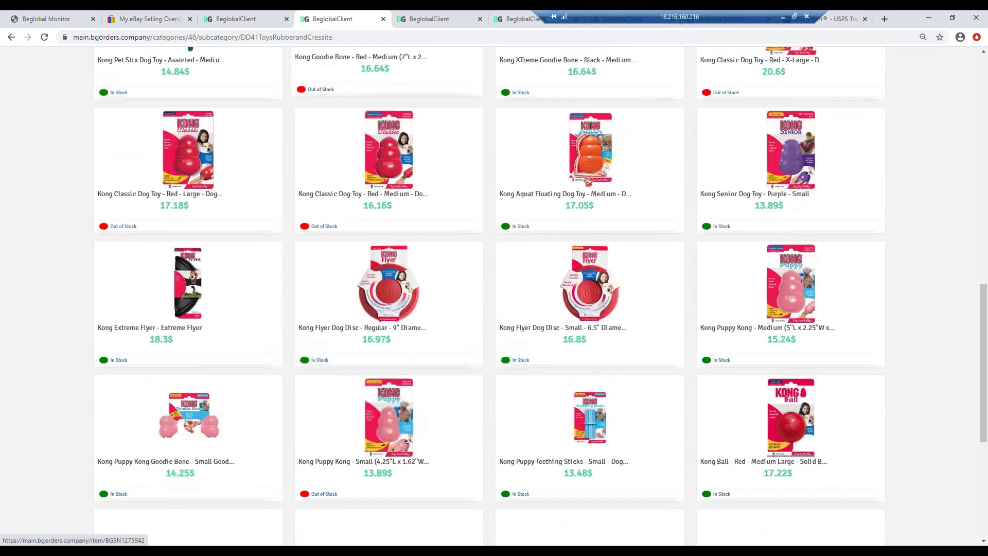
{"action": "scroll", "coordinate": [489, 294], "scroll_direction": "down", "scroll_amount": 5}
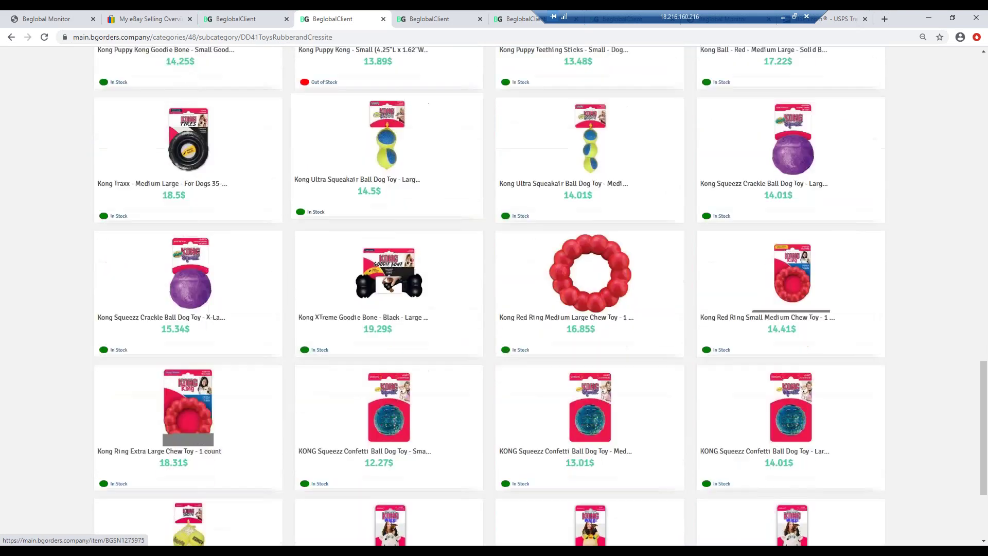
{"action": "scroll", "coordinate": [489, 295], "scroll_direction": "down", "scroll_amount": 5}
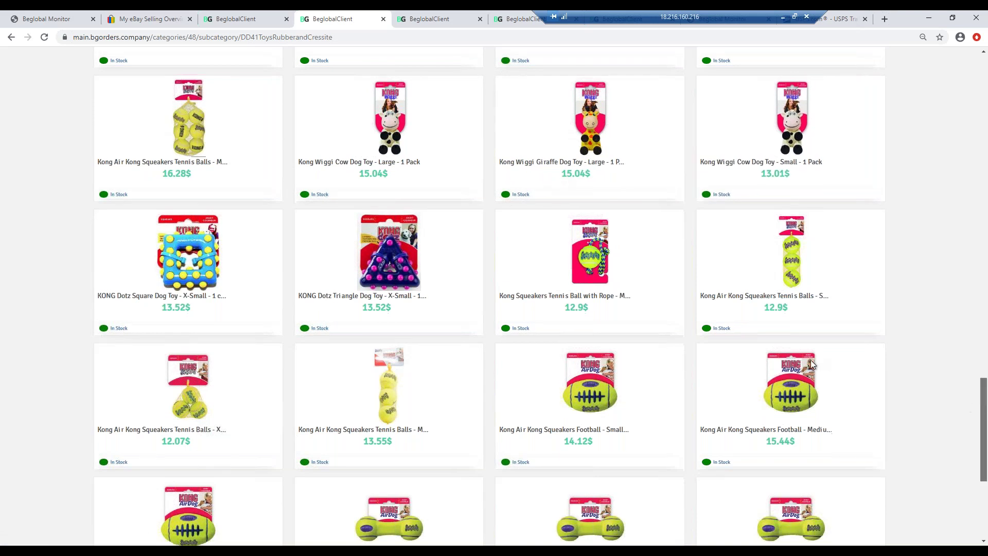
{"action": "scroll", "coordinate": [809, 364], "scroll_direction": "down", "scroll_amount": 1}
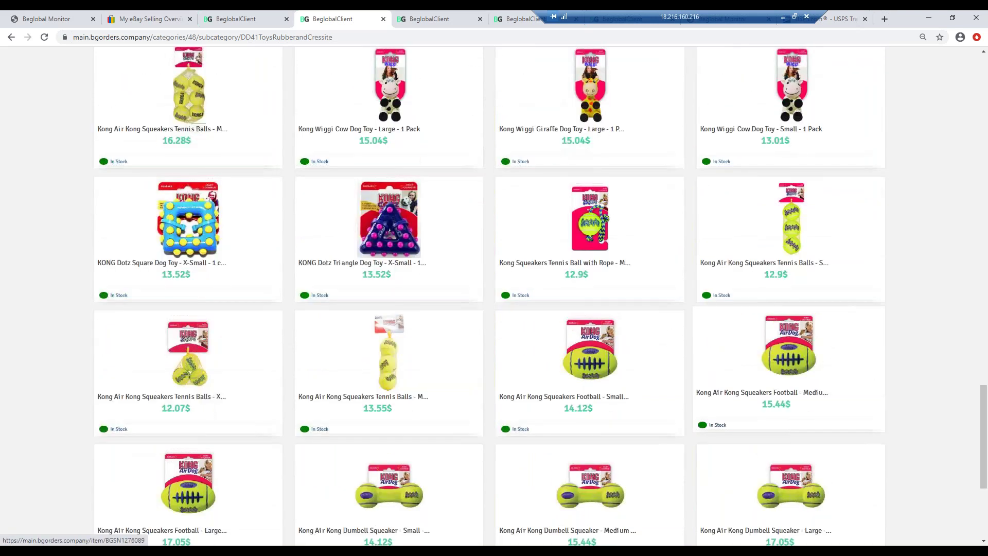
{"action": "scroll", "coordinate": [809, 364], "scroll_direction": "up", "scroll_amount": 5}
{"action": "scroll", "coordinate": [972, 384], "scroll_direction": "up", "scroll_amount": 2}
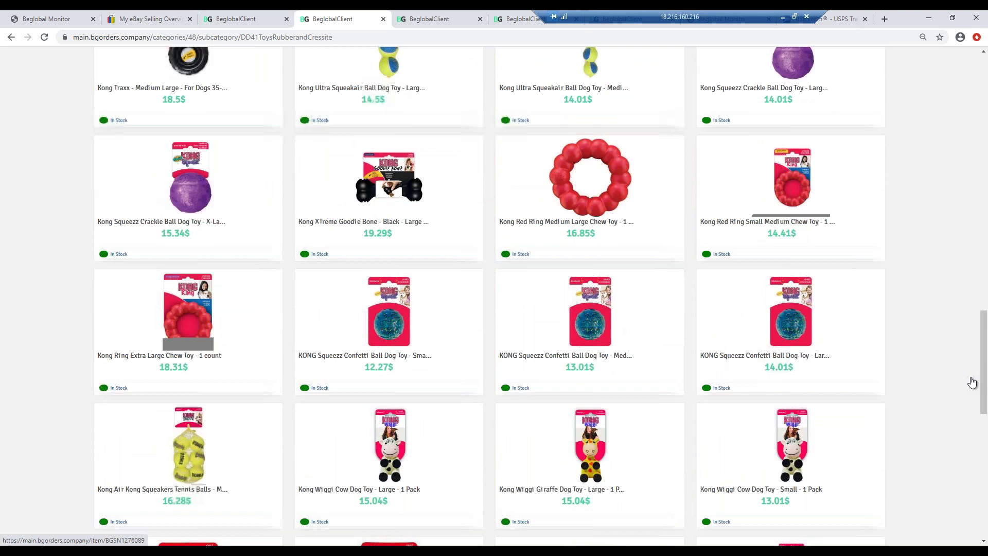
{"action": "scroll", "coordinate": [971, 382], "scroll_direction": "up", "scroll_amount": 10}
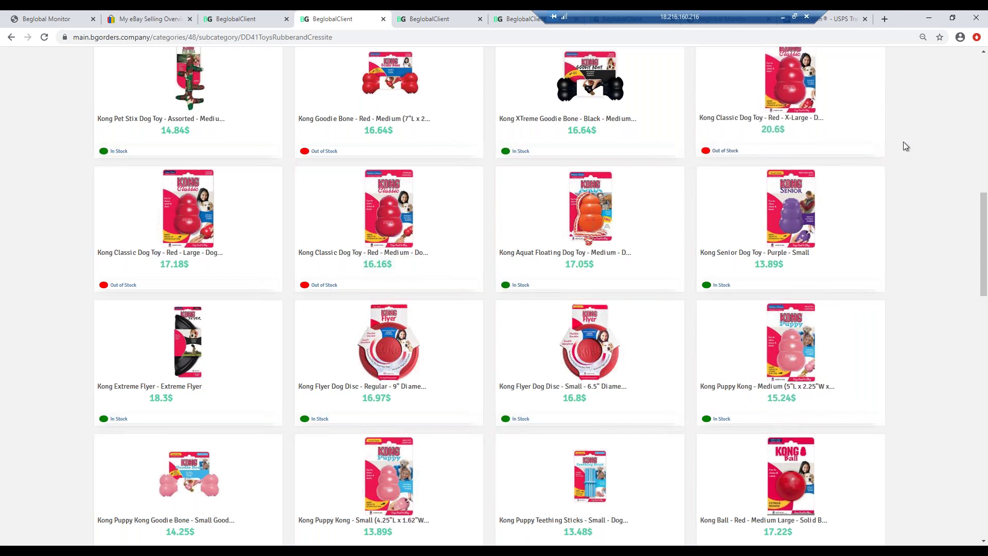
- Look over the Kong Squeezz toys, then return to the Kong Squeakers tennis balls tab
{"action": "scroll", "coordinate": [907, 146], "scroll_direction": "down", "scroll_amount": 1}
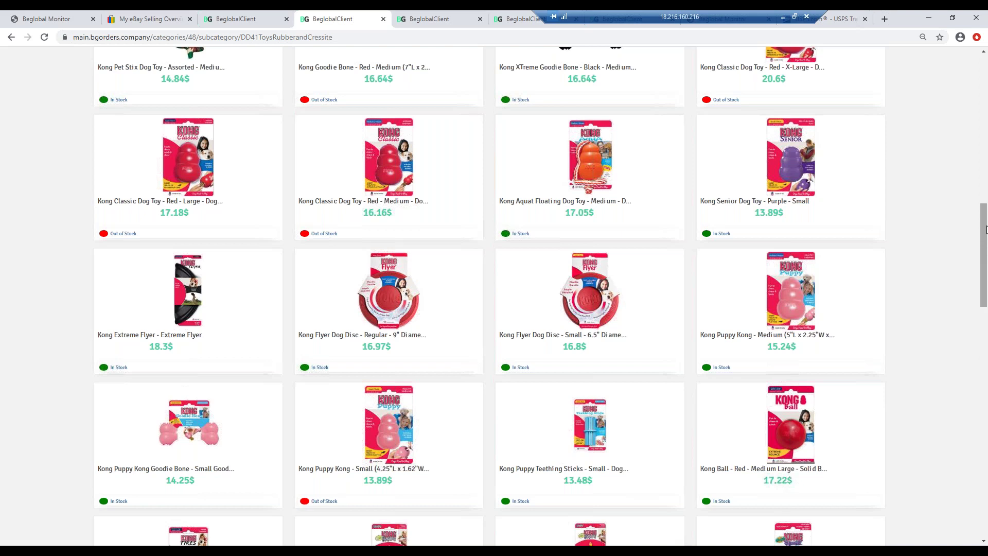
{"action": "scroll", "coordinate": [985, 229], "scroll_direction": "up", "scroll_amount": 2}
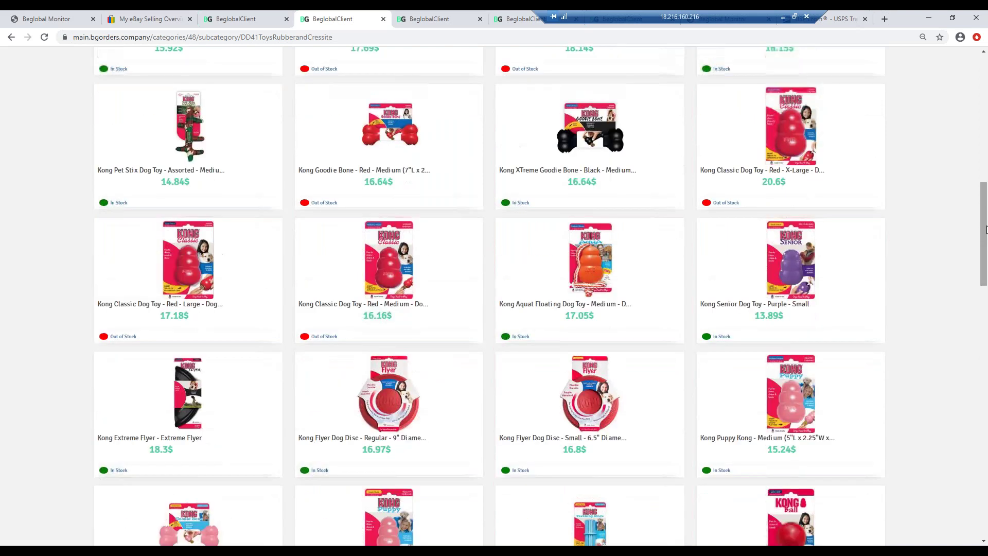
{"action": "scroll", "coordinate": [417, 126], "scroll_direction": "up", "scroll_amount": 4}
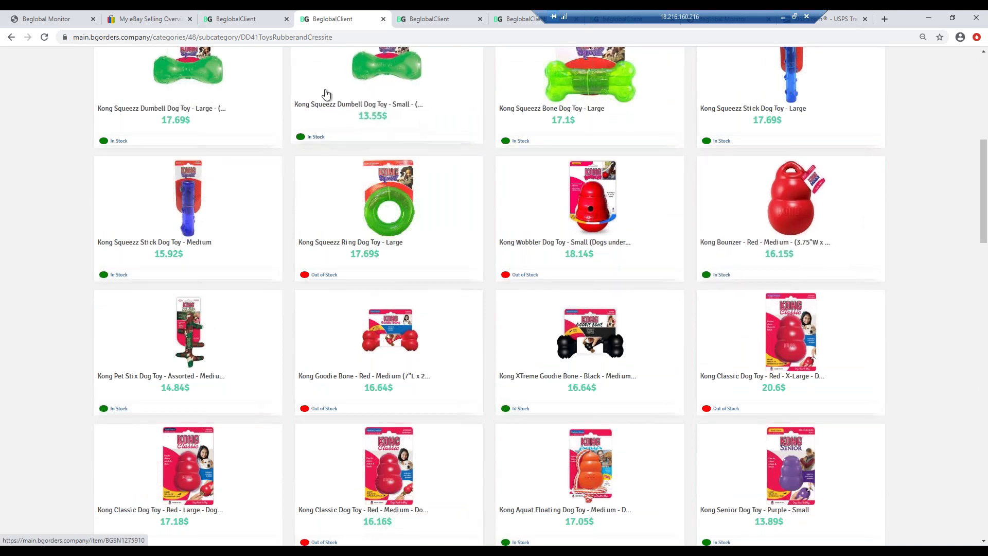
{"action": "left_click", "coordinate": [234, 20]}
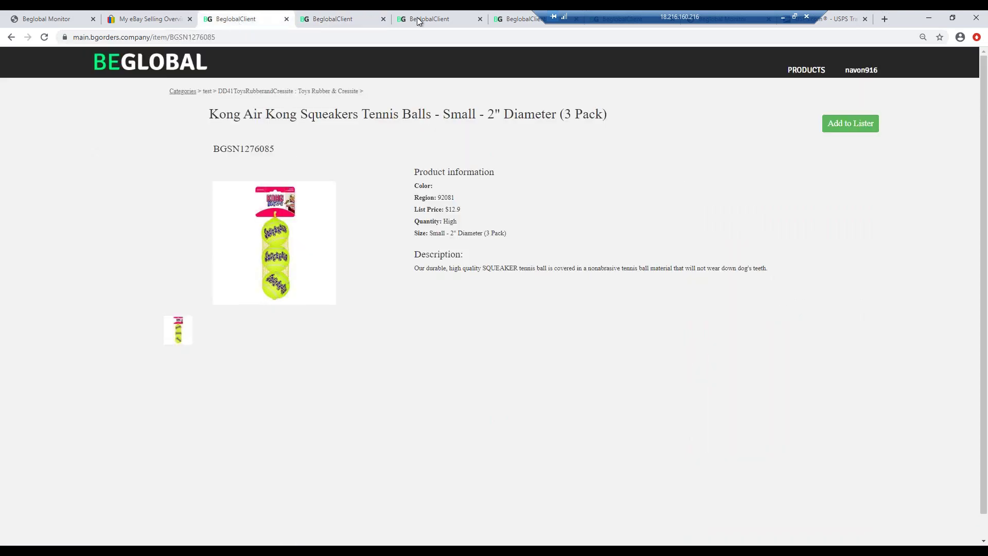
- Navigate from the BEGLOBAL home to !eBUS VIP 14 Day Exclusive Products > 201011 New Computers Equipment
{"action": "left_click", "coordinate": [416, 18]}
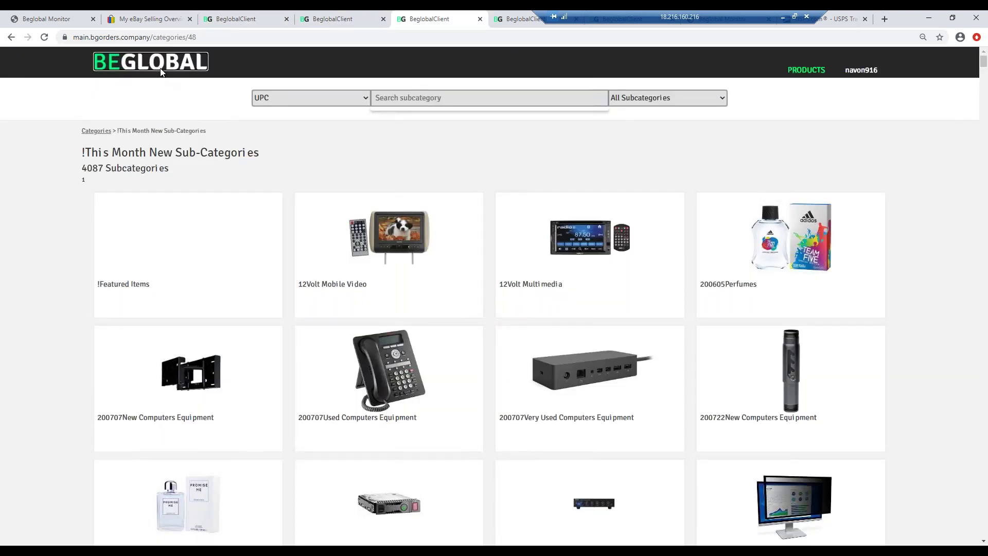
{"action": "left_click", "coordinate": [162, 72]}
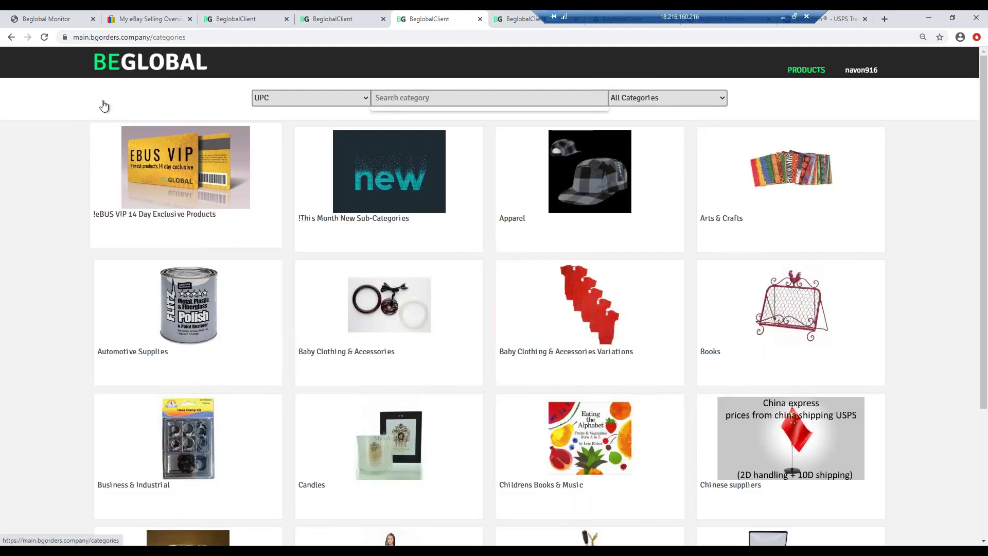
{"action": "left_click", "coordinate": [170, 170]}
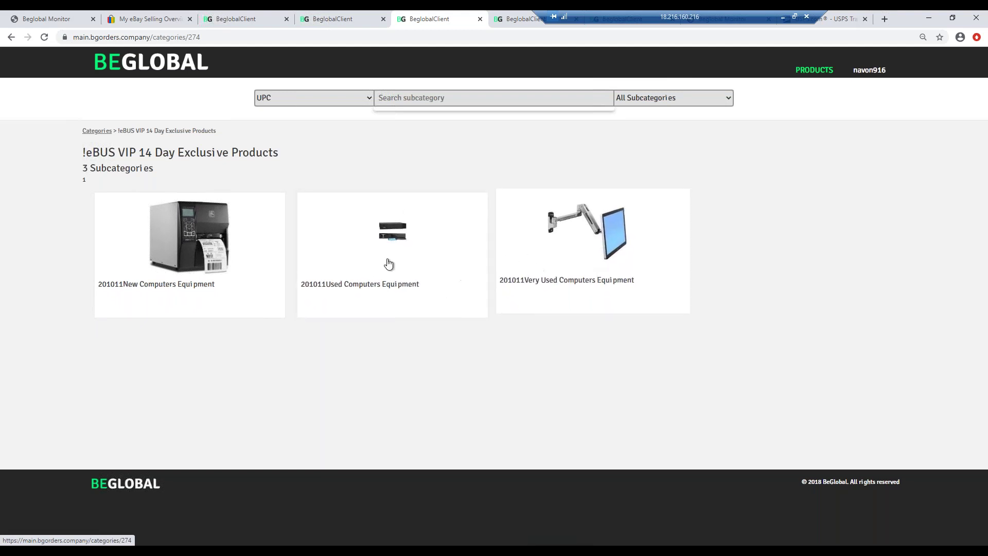
{"action": "left_click", "coordinate": [210, 251]}
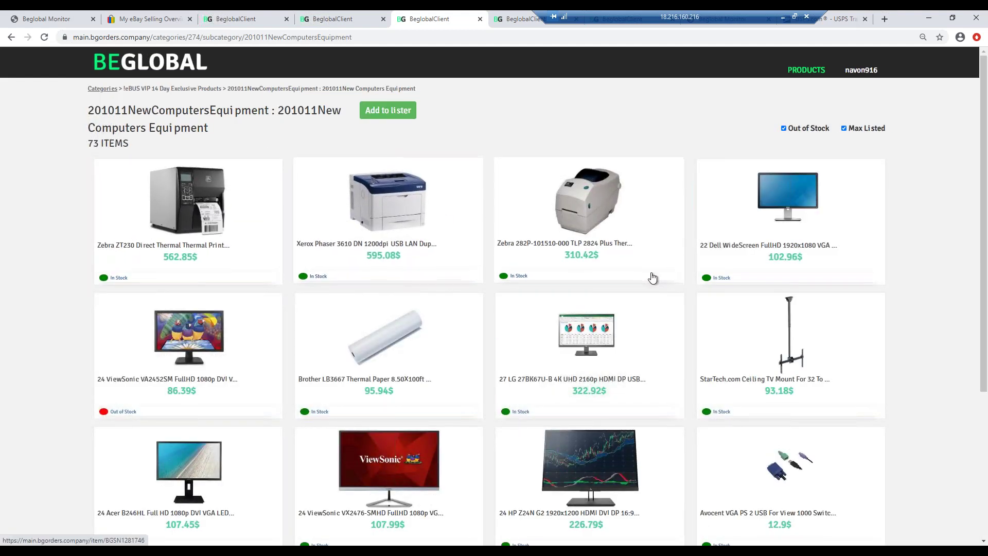
- Scroll the 201011 New Computers Equipment listing down to the footer, past the Dell Latitude 5580
{"action": "scroll", "coordinate": [652, 276], "scroll_direction": "down", "scroll_amount": 1}
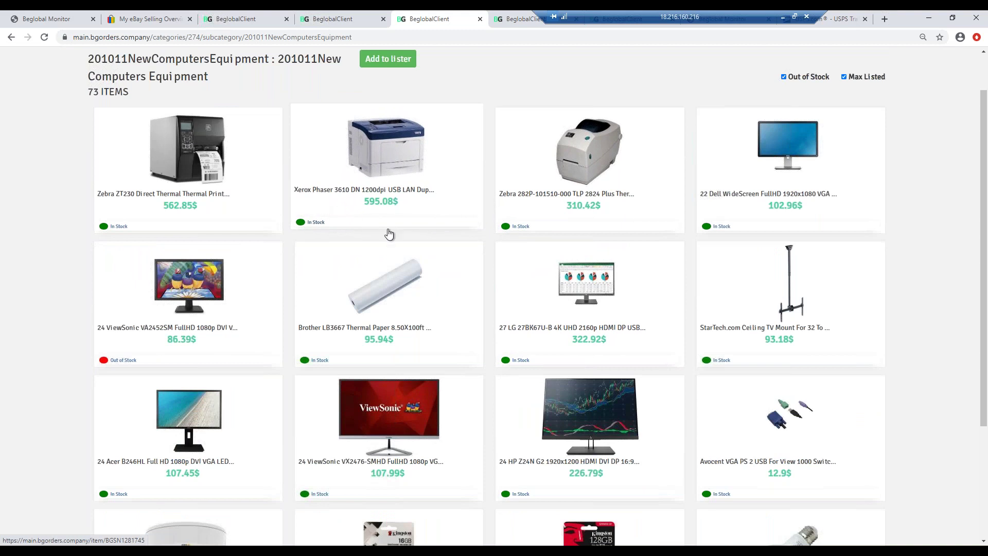
{"action": "scroll", "coordinate": [387, 170], "scroll_direction": "down", "scroll_amount": 3}
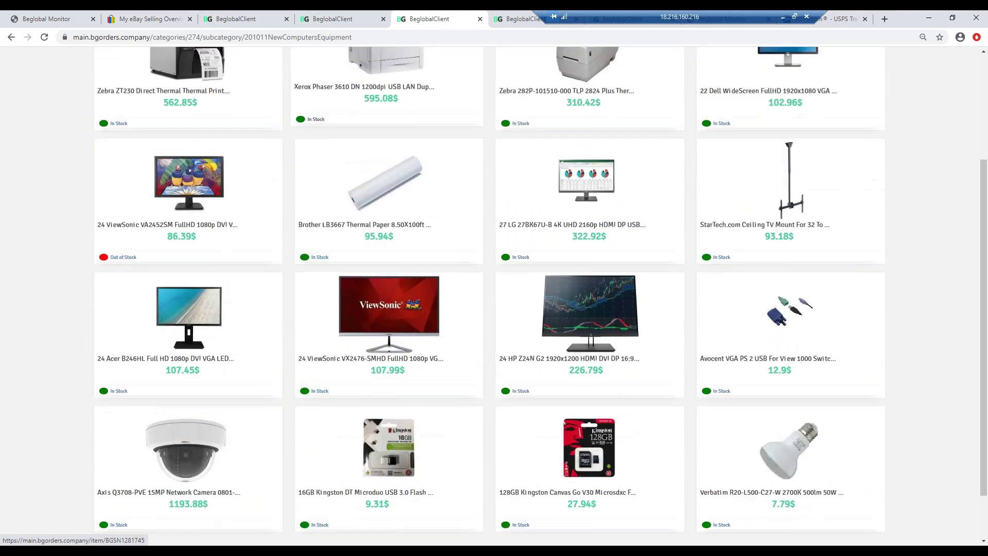
{"action": "scroll", "coordinate": [409, 232], "scroll_direction": "down", "scroll_amount": 6}
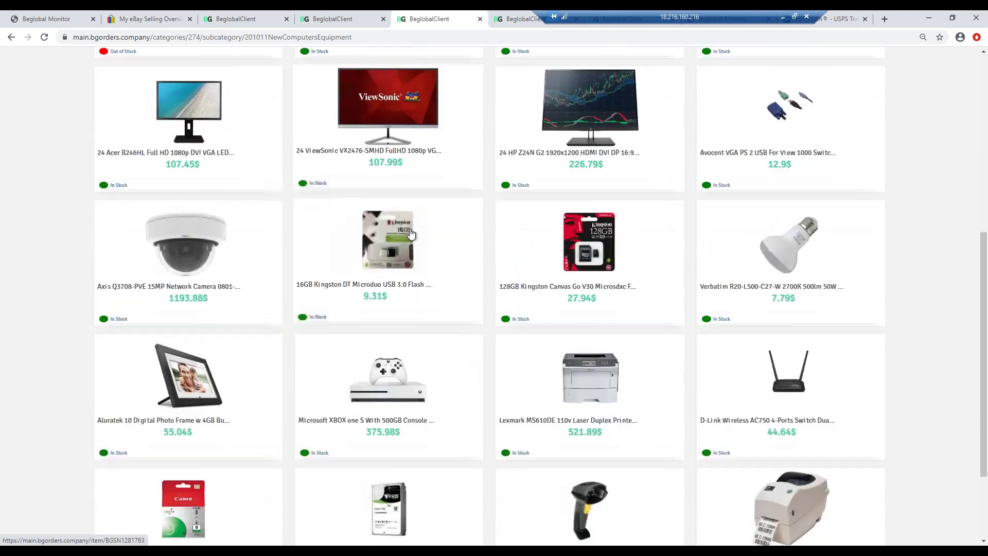
{"action": "scroll", "coordinate": [411, 234], "scroll_direction": "down", "scroll_amount": 3}
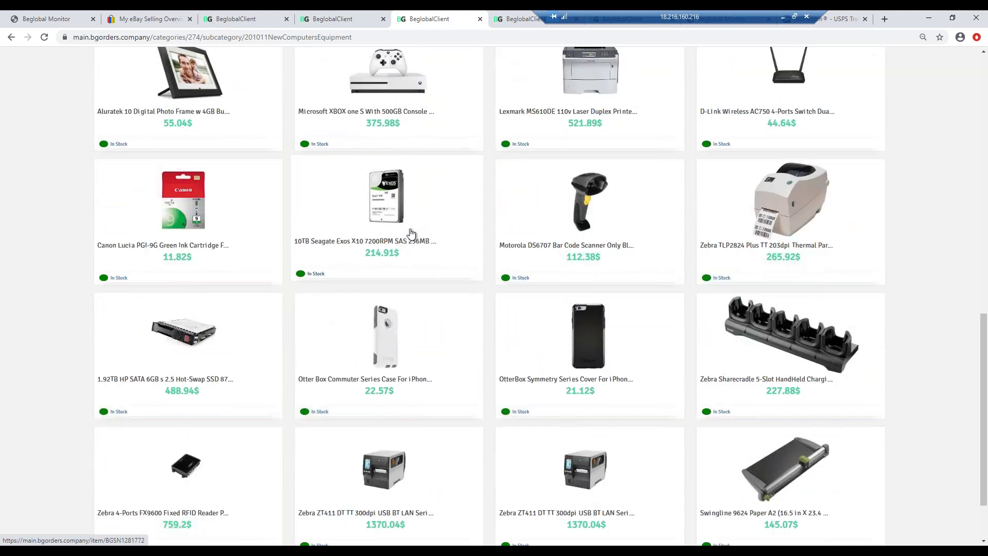
{"action": "scroll", "coordinate": [411, 234], "scroll_direction": "down", "scroll_amount": 1}
{"action": "scroll", "coordinate": [410, 234], "scroll_direction": "down", "scroll_amount": 1}
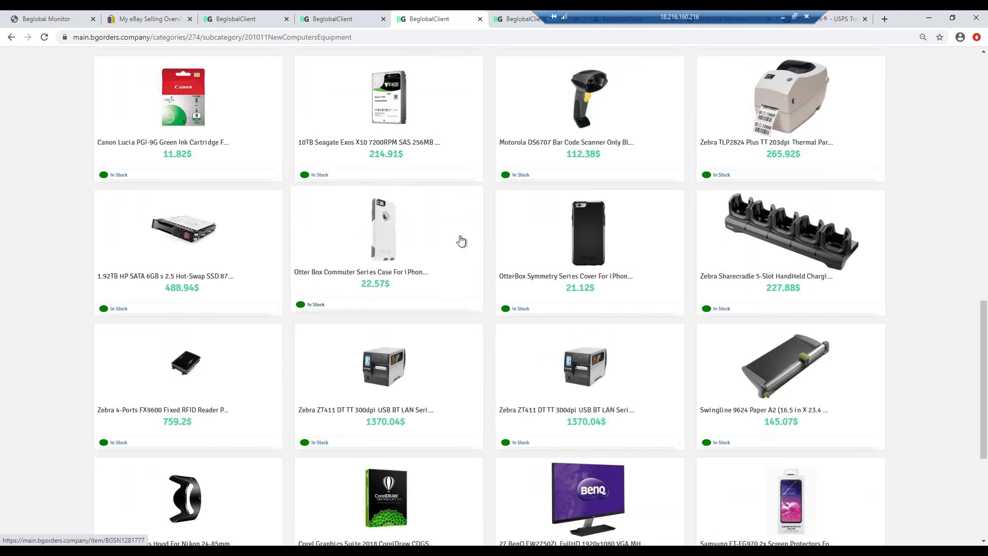
{"action": "scroll", "coordinate": [461, 241], "scroll_direction": "down", "scroll_amount": 2}
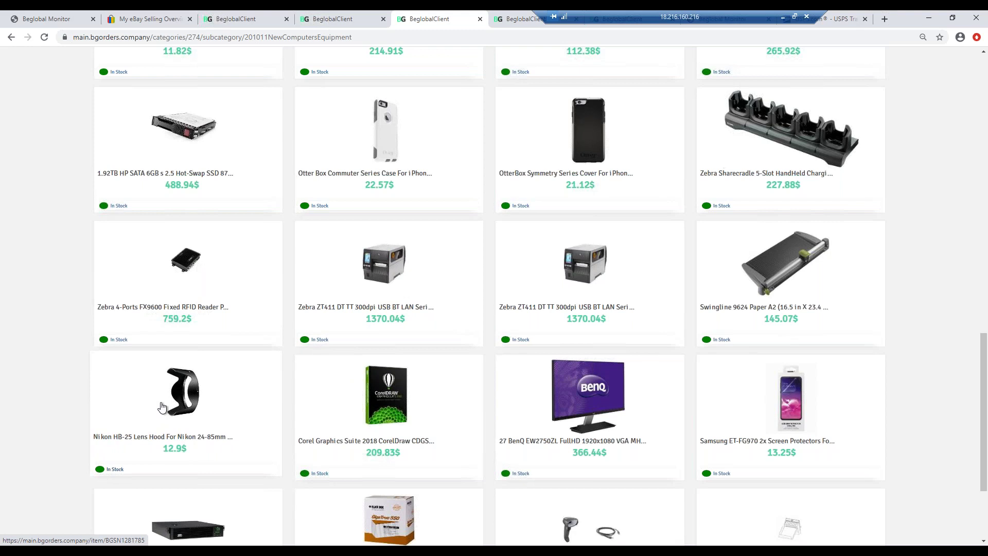
{"action": "scroll", "coordinate": [280, 379], "scroll_direction": "down", "scroll_amount": 5}
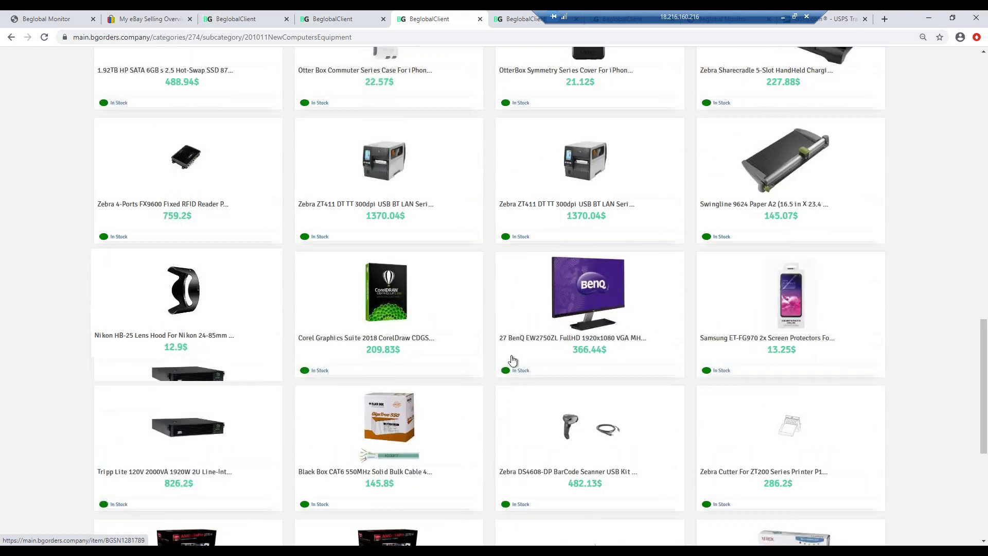
{"action": "scroll", "coordinate": [587, 350], "scroll_direction": "down", "scroll_amount": 4}
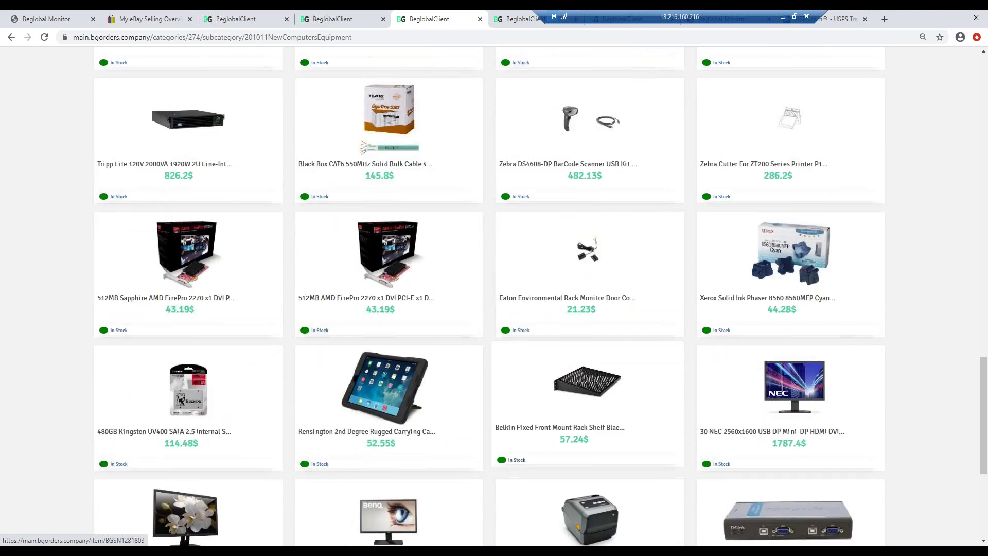
{"action": "scroll", "coordinate": [587, 350], "scroll_direction": "down", "scroll_amount": 4}
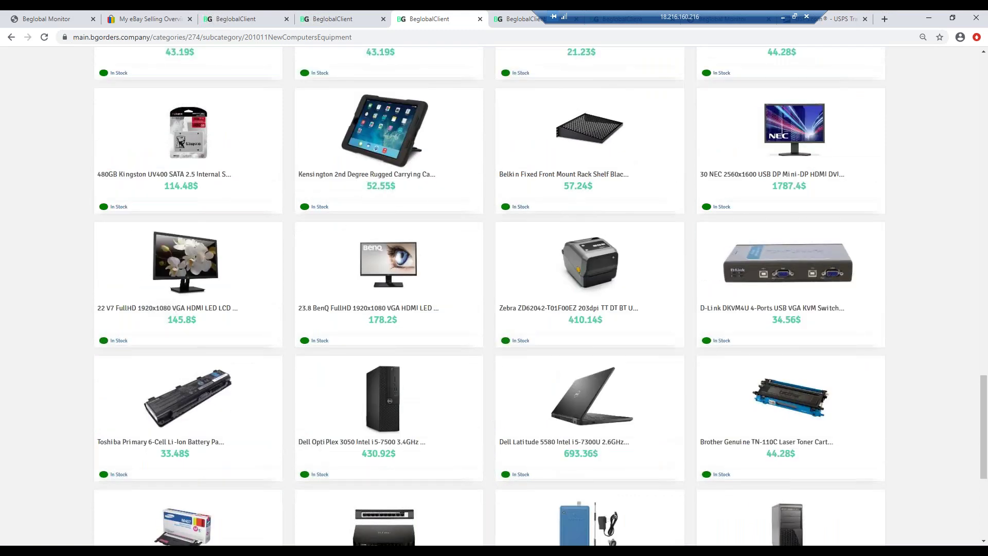
{"action": "scroll", "coordinate": [610, 350], "scroll_direction": "down", "scroll_amount": 13}
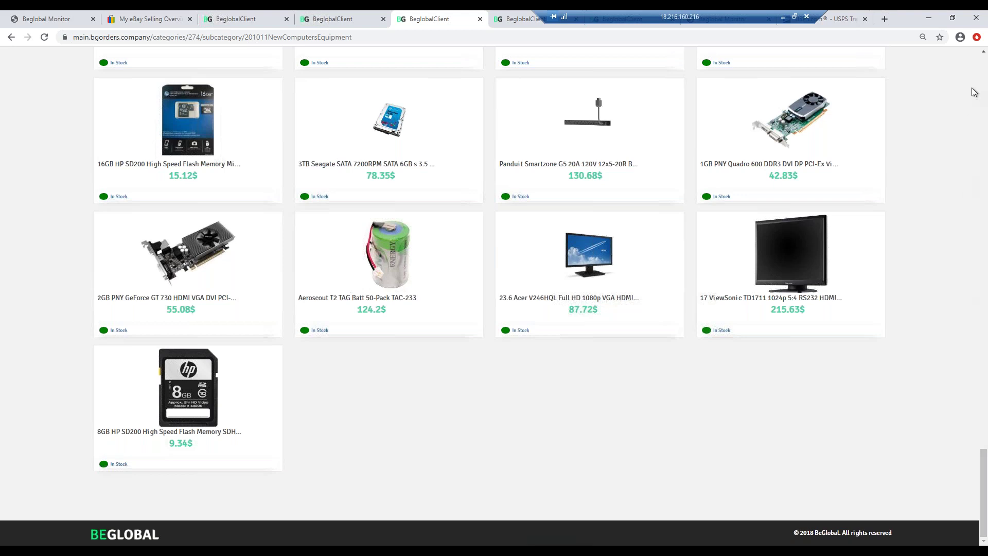
- Jump back to the top of the listing and copy the category page's URL
{"action": "left_click", "coordinate": [983, 71]}
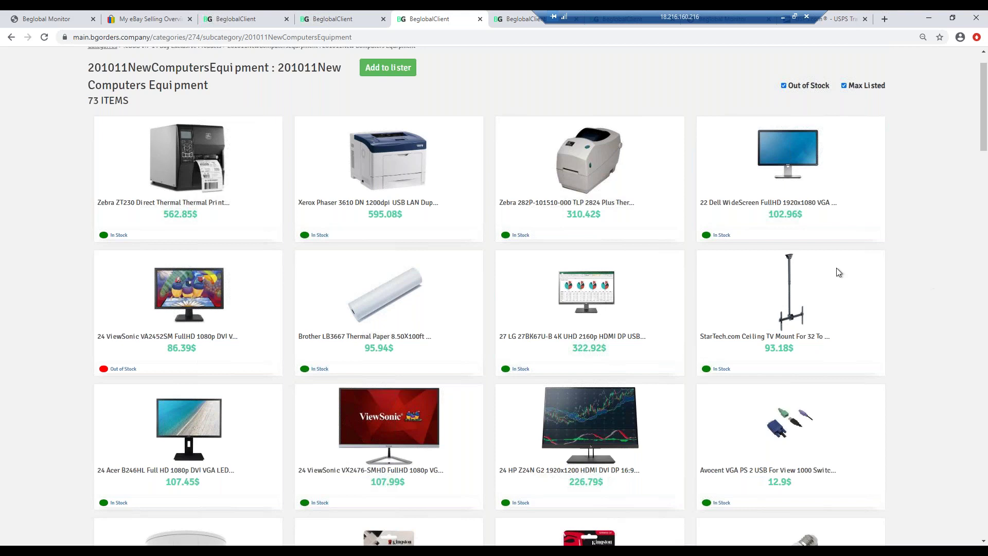
{"action": "left_click", "coordinate": [244, 37]}
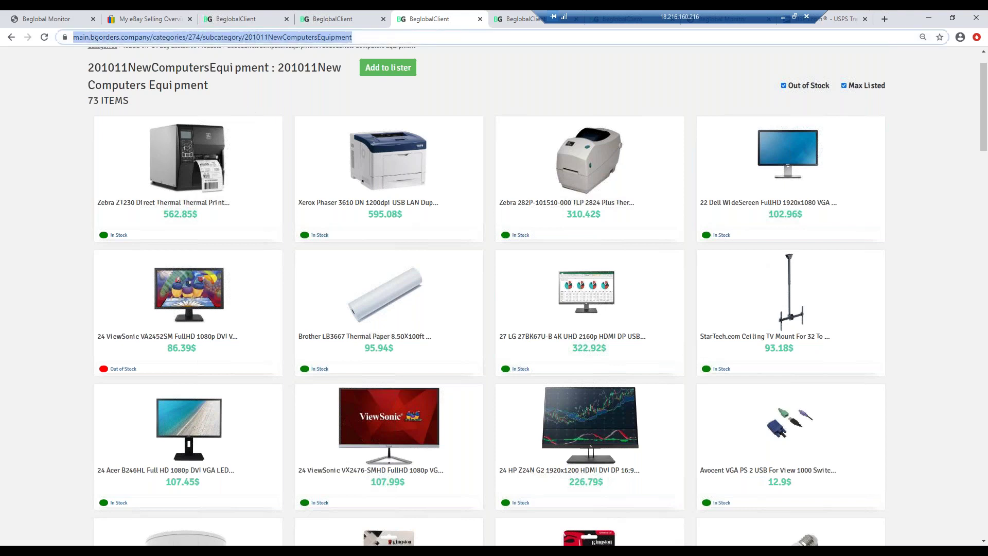
{"action": "right_click", "coordinate": [242, 37]}
{"action": "left_click", "coordinate": [265, 93]}
- Copy the web address of the Toys Rubber and Cressite Kong dog toys tab
{"action": "left_click", "coordinate": [346, 21]}
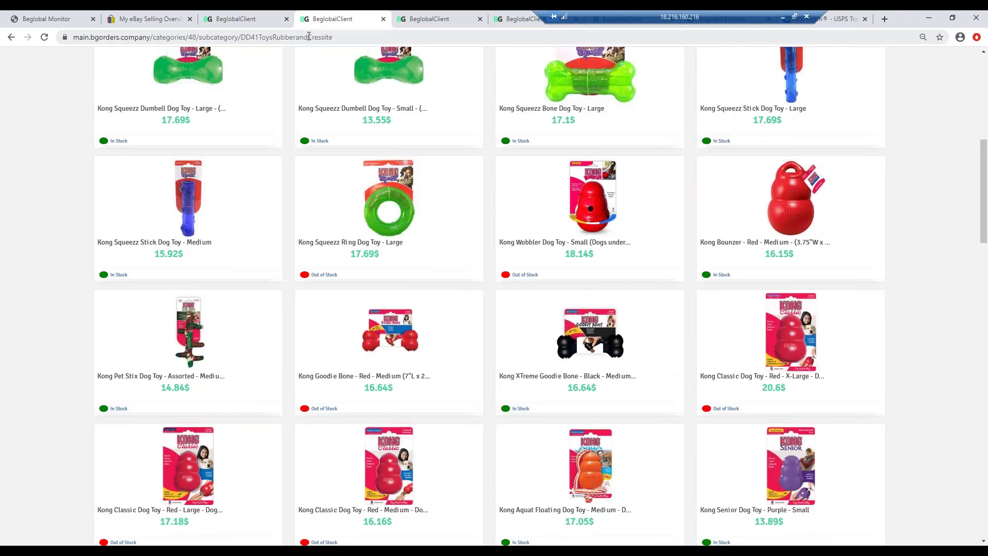
{"action": "left_click", "coordinate": [308, 36]}
{"action": "right_click", "coordinate": [309, 36]}
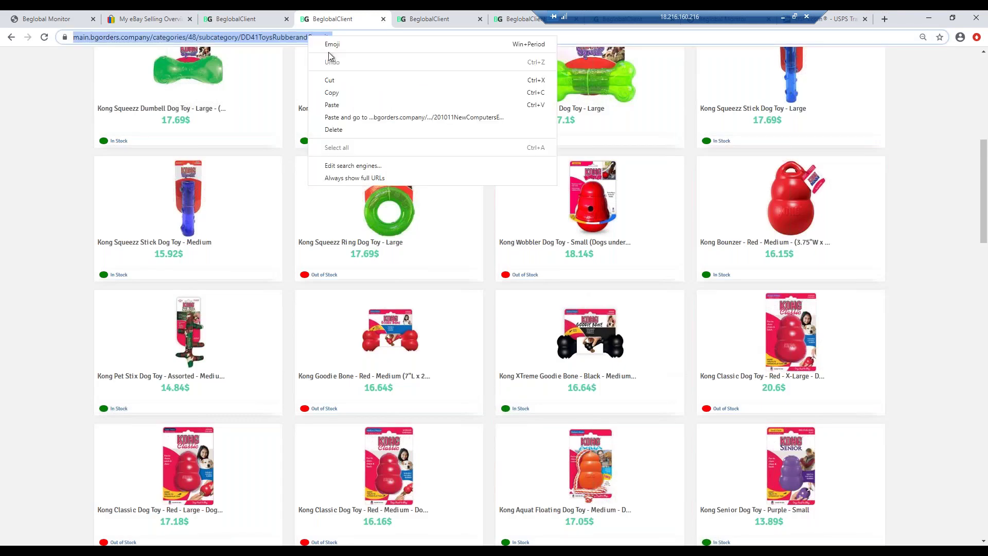
{"action": "left_click", "coordinate": [330, 94]}
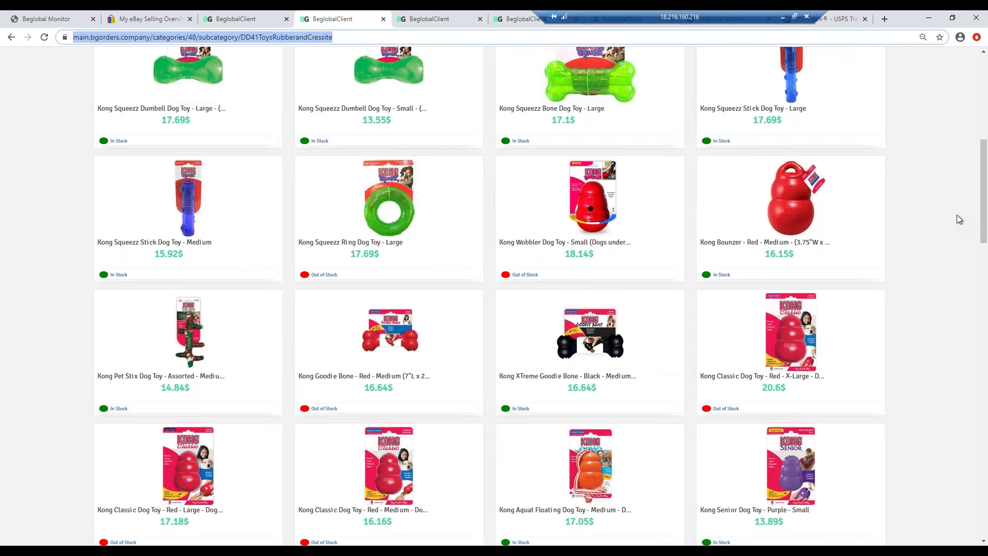
{"action": "left_click", "coordinate": [984, 220]}
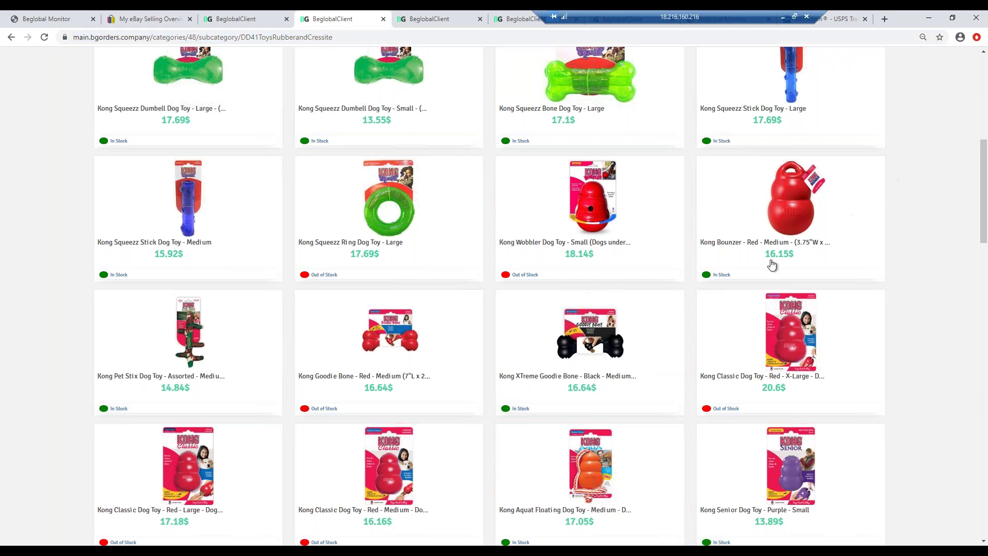
- Flip through the product, category and Price Protector tabs to compare them
{"action": "scroll", "coordinate": [509, 77], "scroll_direction": "up", "scroll_amount": 4}
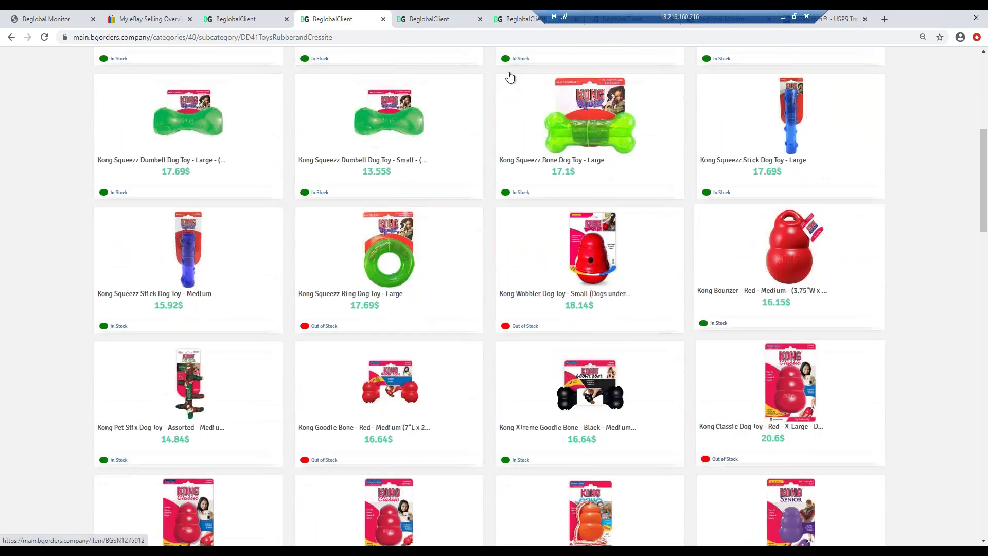
{"action": "scroll", "coordinate": [407, 51], "scroll_direction": "up", "scroll_amount": 2}
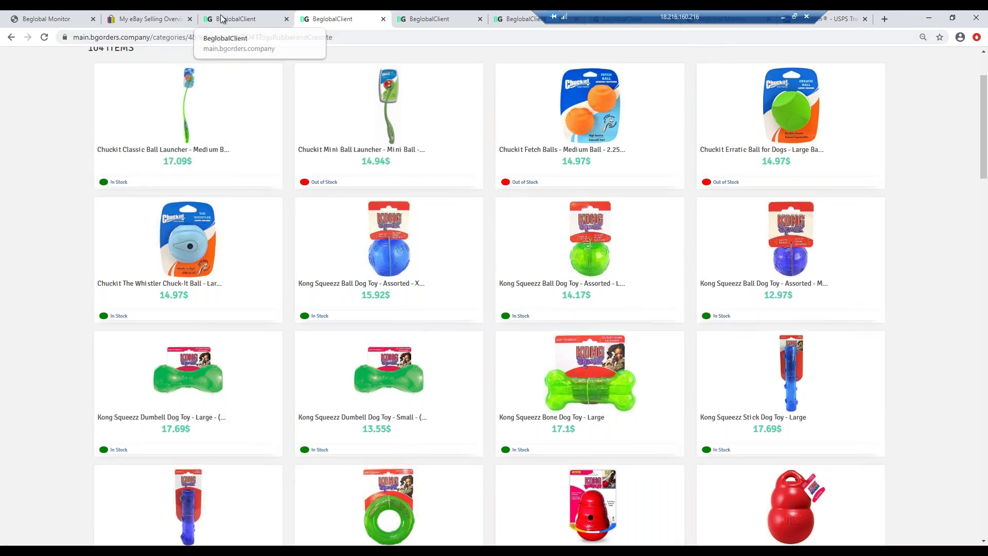
{"action": "left_click", "coordinate": [237, 18]}
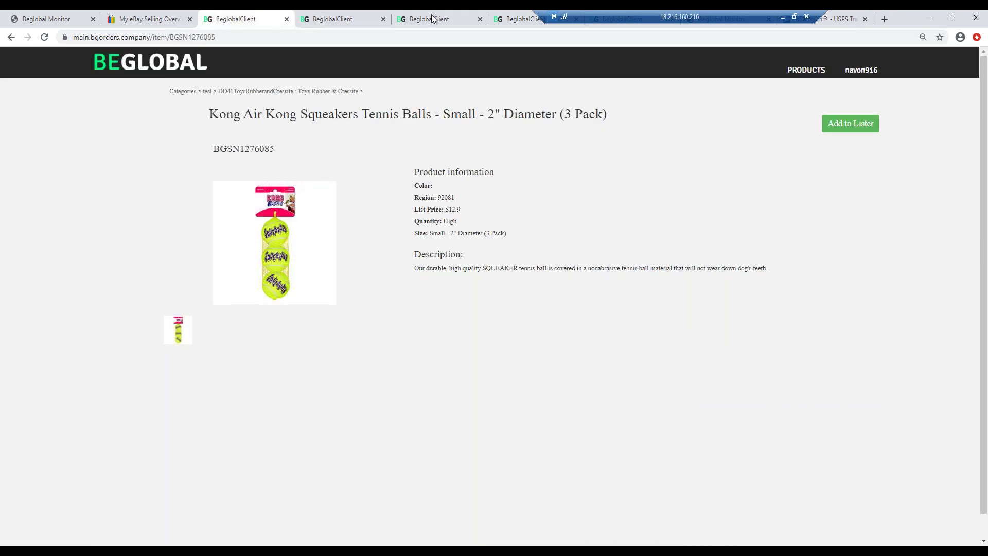
{"action": "left_click", "coordinate": [430, 18]}
{"action": "left_click", "coordinate": [513, 19]}
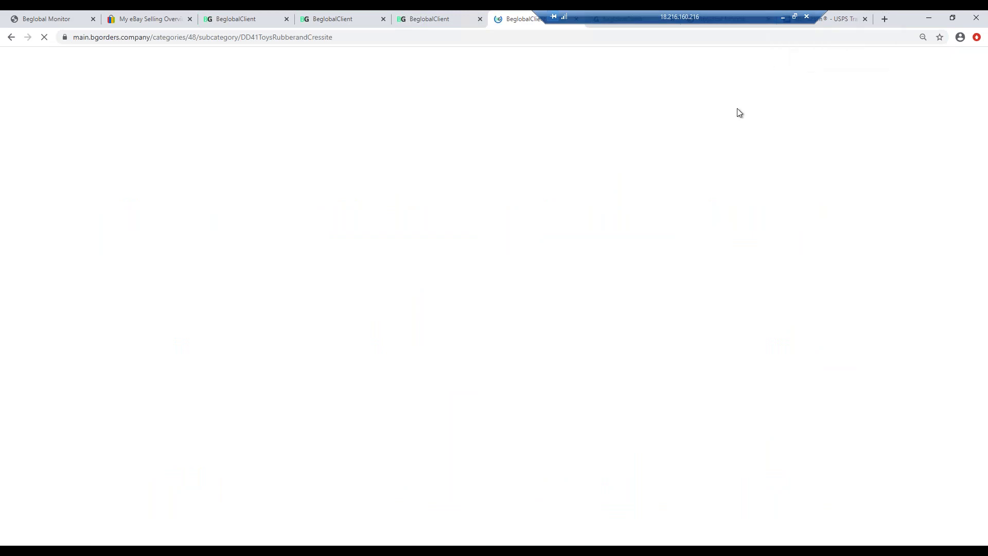
{"action": "left_click", "coordinate": [42, 19]}
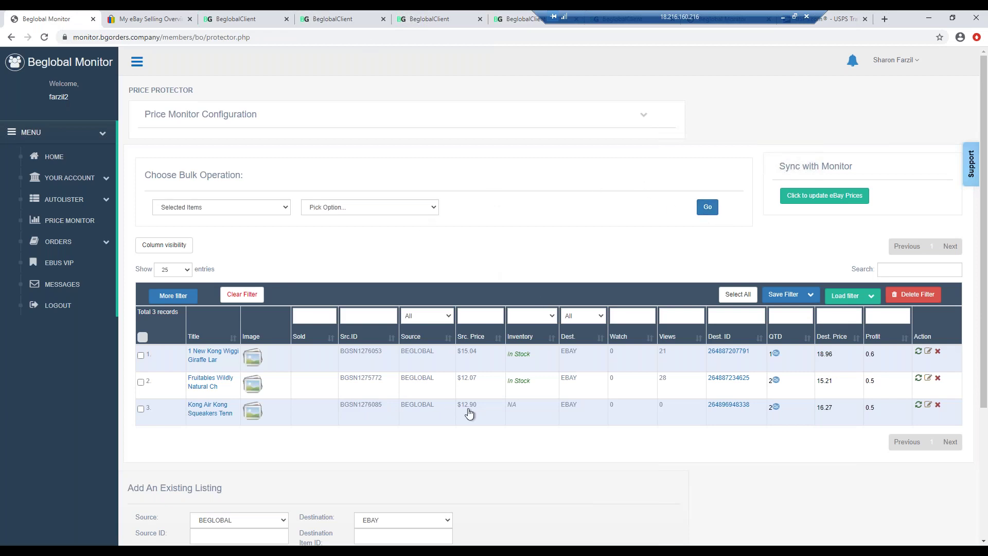
- Check the eBay selling overview, then open the Kong Squeakers product's DD41ToysRubberandCressite listing
{"action": "left_click", "coordinate": [307, 20]}
{"action": "left_click", "coordinate": [241, 25]}
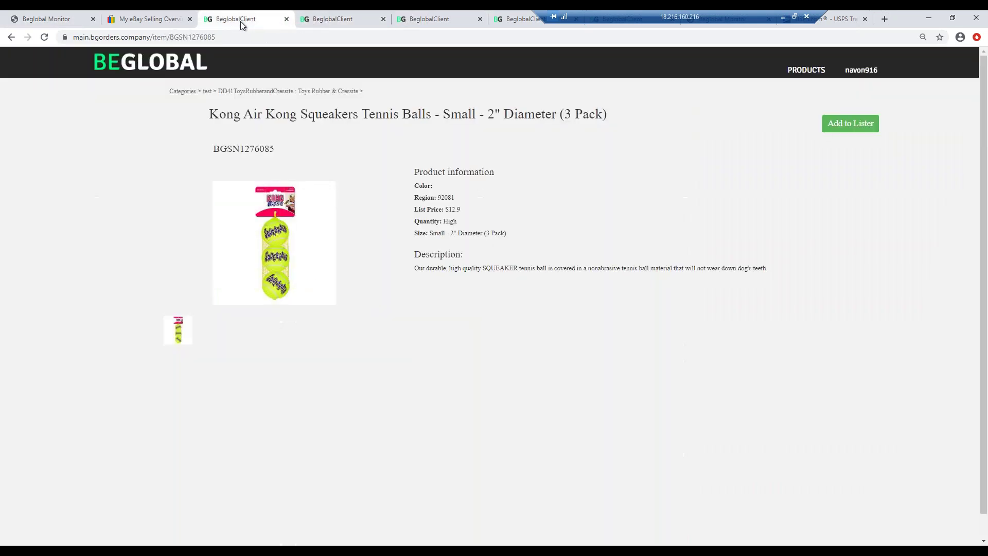
{"action": "left_click", "coordinate": [347, 19]}
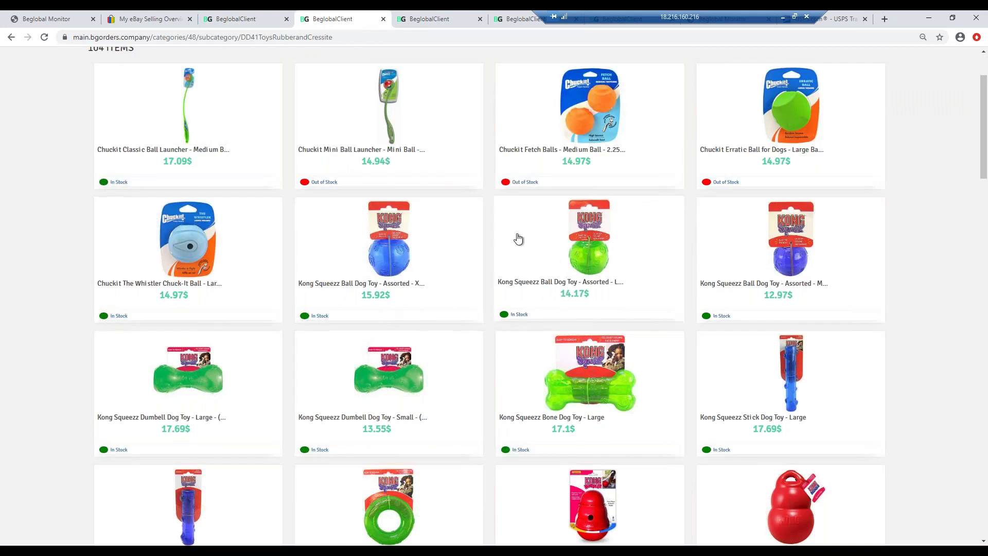
{"action": "left_click", "coordinate": [144, 20]}
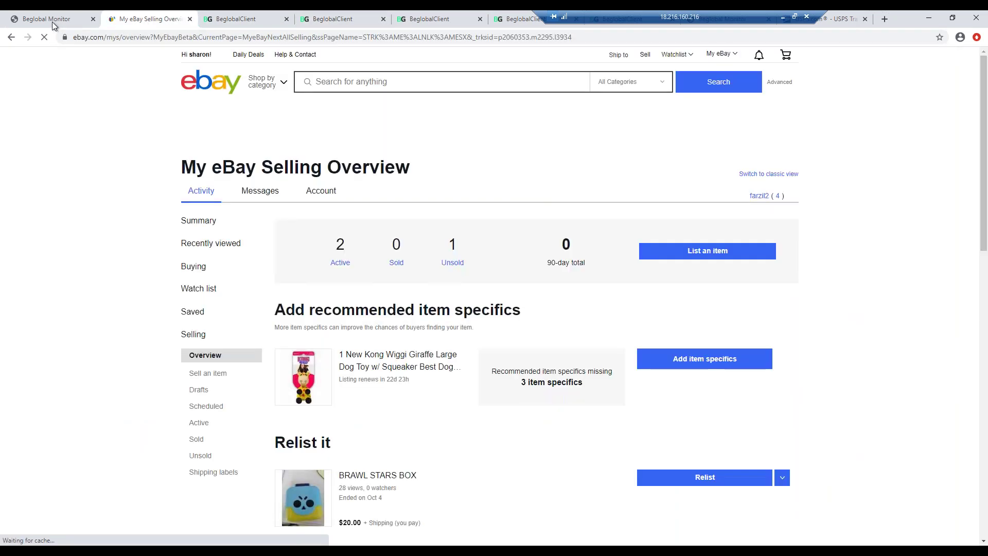
{"action": "left_click", "coordinate": [56, 20]}
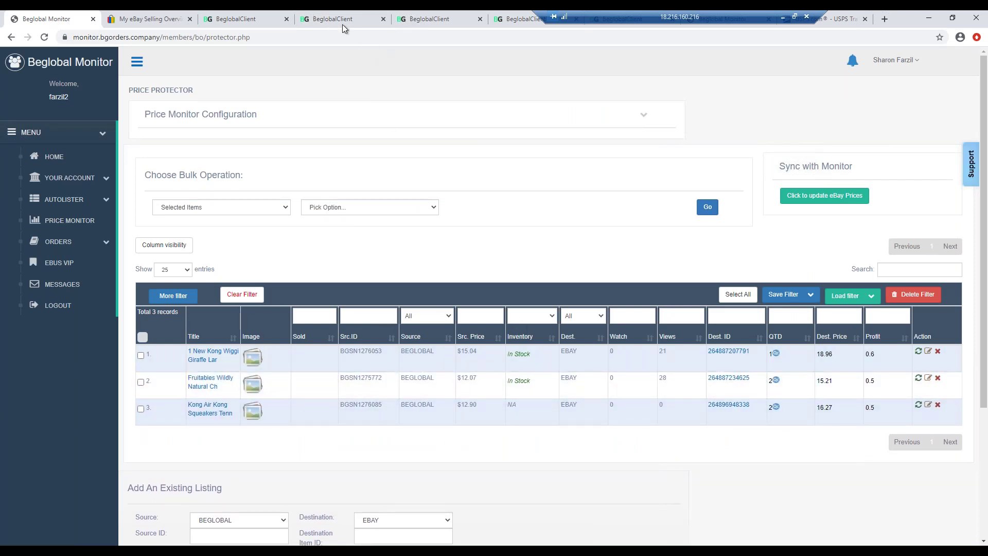
{"action": "left_click", "coordinate": [249, 21]}
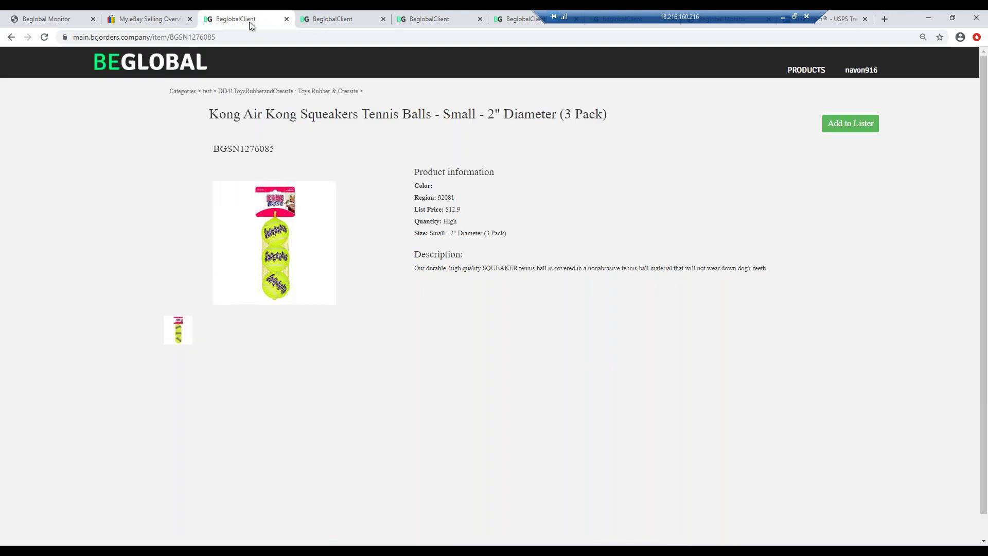
{"action": "left_click", "coordinate": [343, 94]}
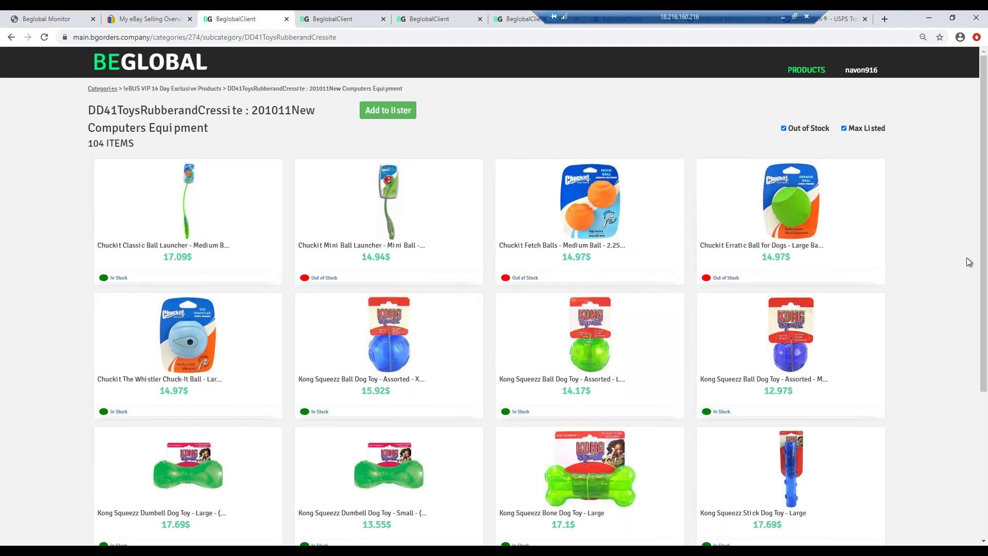
- Scroll the rubber toys grid down to the Petsport rope toys and Spunky Pup balls, then return to the price monitor
{"action": "scroll", "coordinate": [931, 280], "scroll_direction": "down", "scroll_amount": 6}
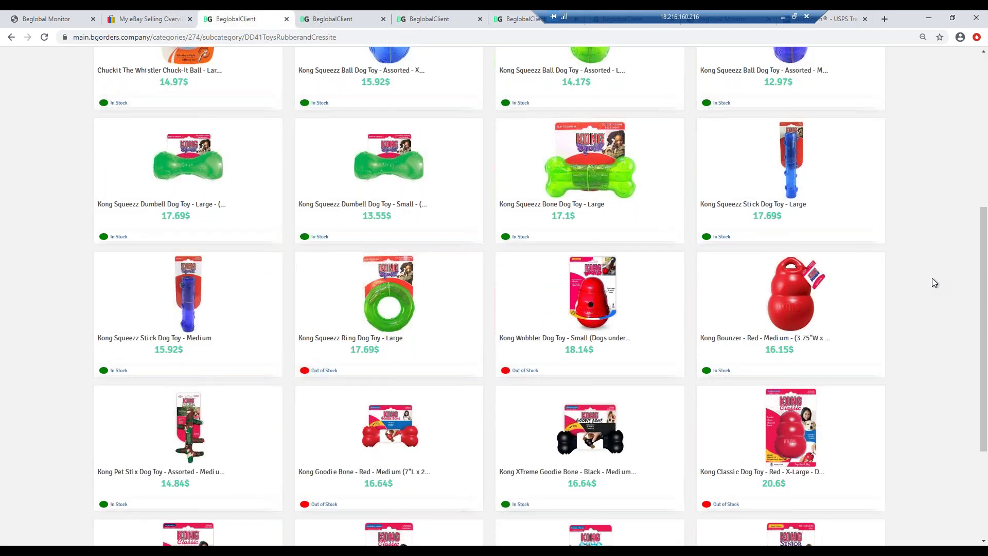
{"action": "scroll", "coordinate": [935, 282], "scroll_direction": "down", "scroll_amount": 7}
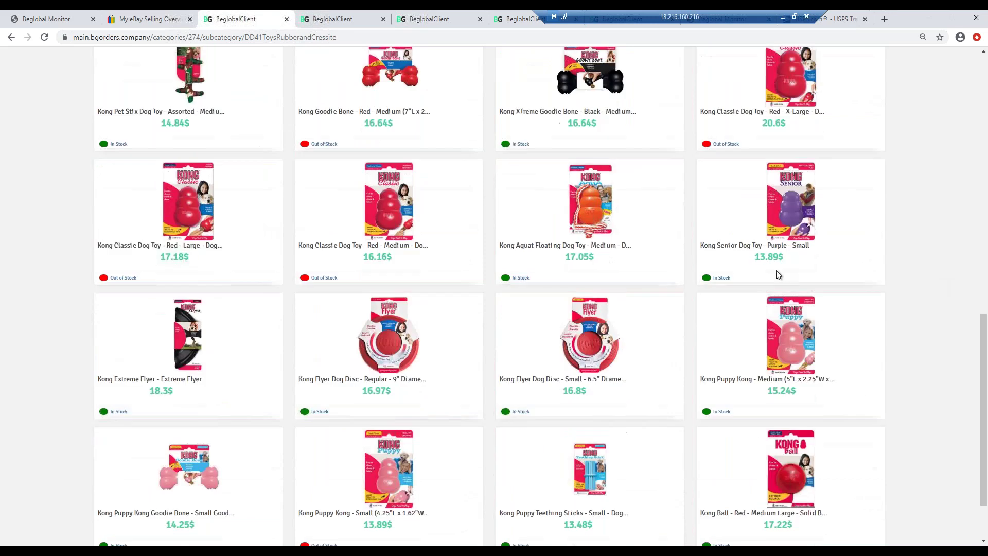
{"action": "scroll", "coordinate": [609, 284], "scroll_direction": "down", "scroll_amount": 8}
{"action": "scroll", "coordinate": [610, 286], "scroll_direction": "down", "scroll_amount": 14}
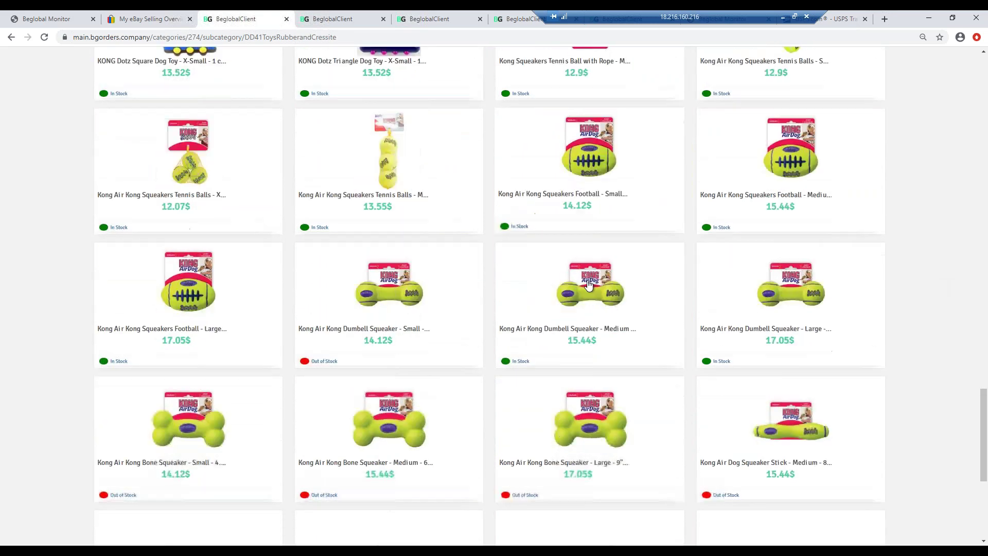
{"action": "scroll", "coordinate": [463, 294], "scroll_direction": "down", "scroll_amount": 4}
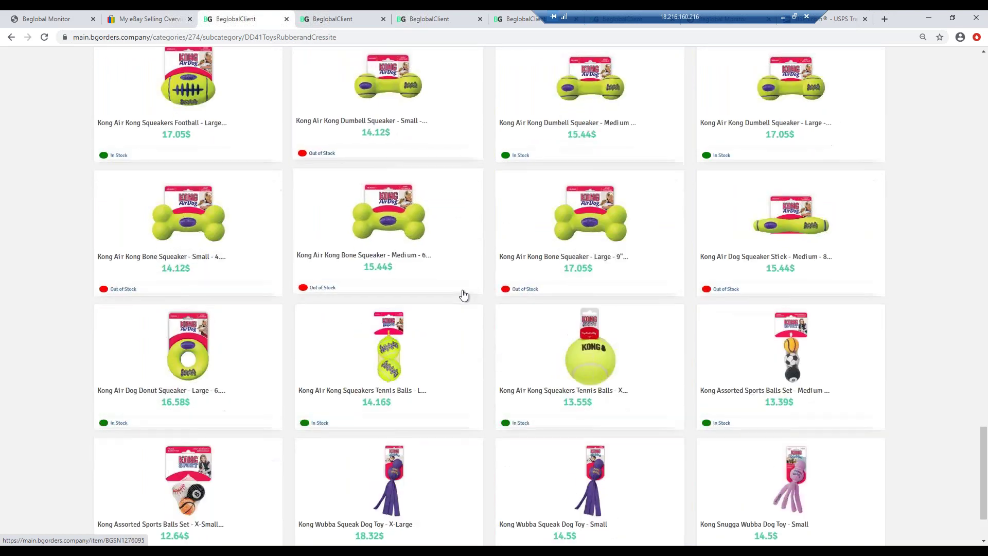
{"action": "scroll", "coordinate": [463, 294], "scroll_direction": "down", "scroll_amount": 1}
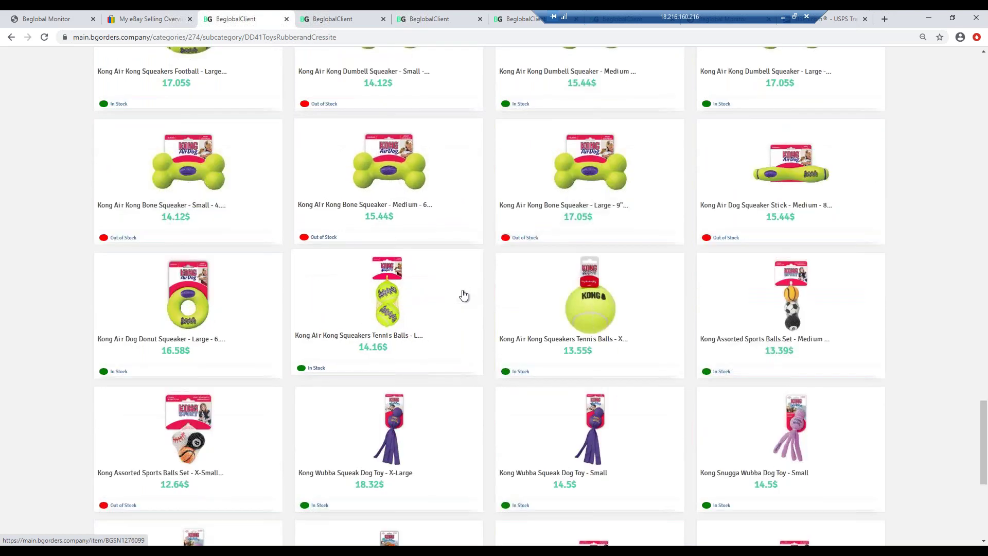
{"action": "scroll", "coordinate": [463, 294], "scroll_direction": "down", "scroll_amount": 4}
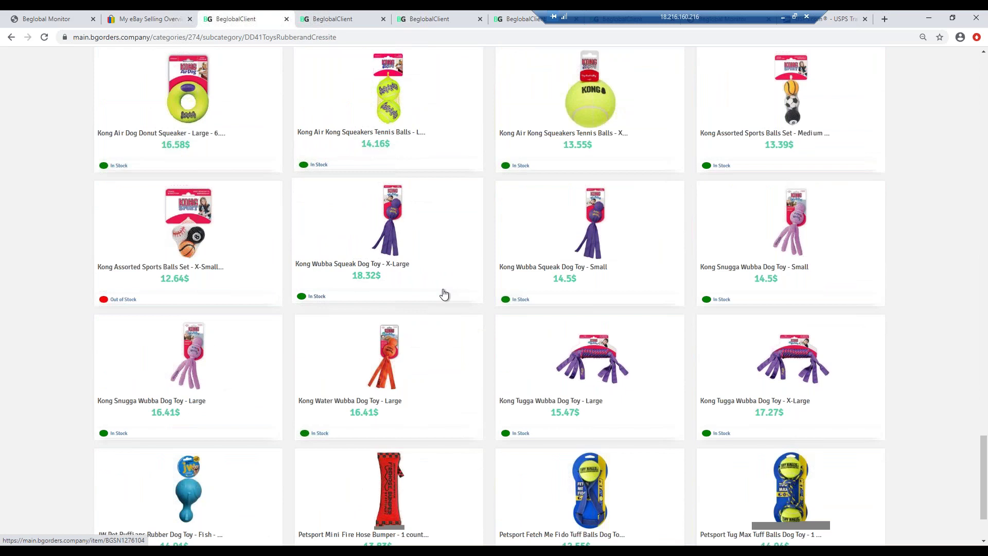
{"action": "scroll", "coordinate": [444, 294], "scroll_direction": "down", "scroll_amount": 2}
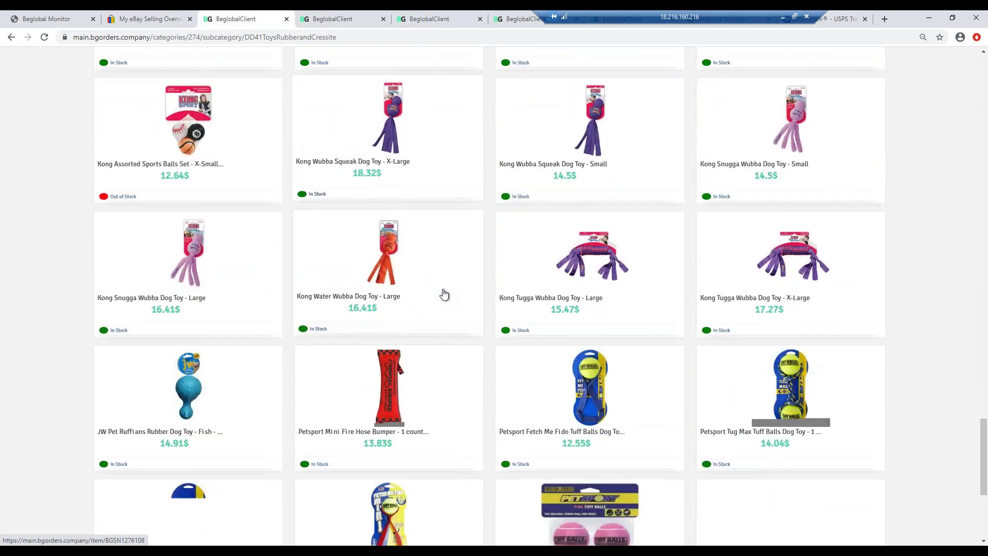
{"action": "scroll", "coordinate": [444, 294], "scroll_direction": "down", "scroll_amount": 2}
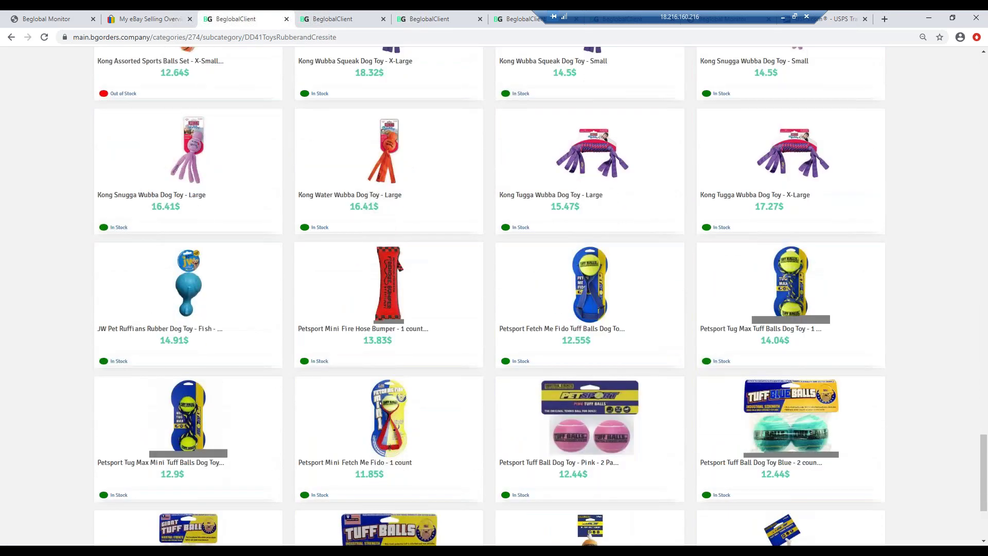
{"action": "scroll", "coordinate": [444, 294], "scroll_direction": "down", "scroll_amount": 1}
{"action": "scroll", "coordinate": [444, 293], "scroll_direction": "down", "scroll_amount": 1}
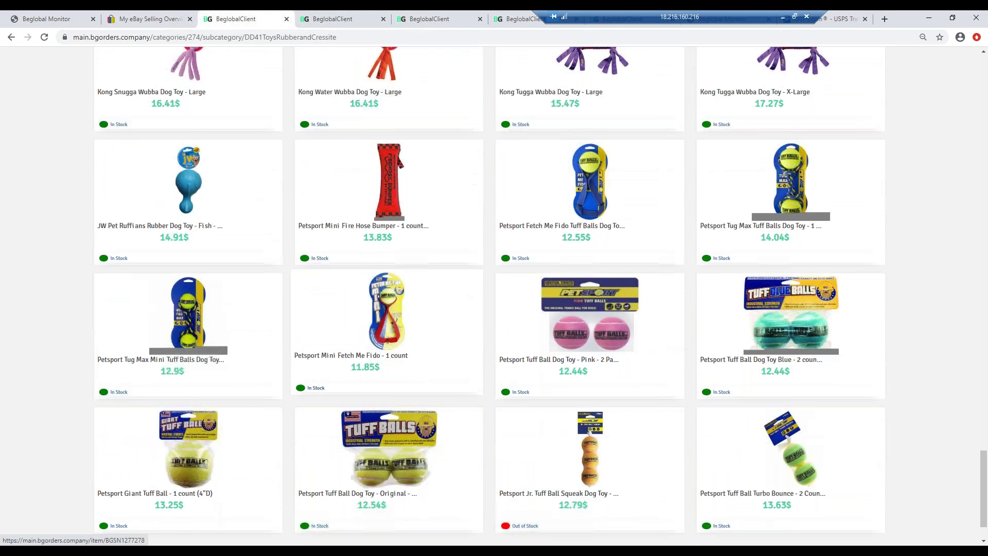
{"action": "scroll", "coordinate": [444, 293], "scroll_direction": "down", "scroll_amount": 2}
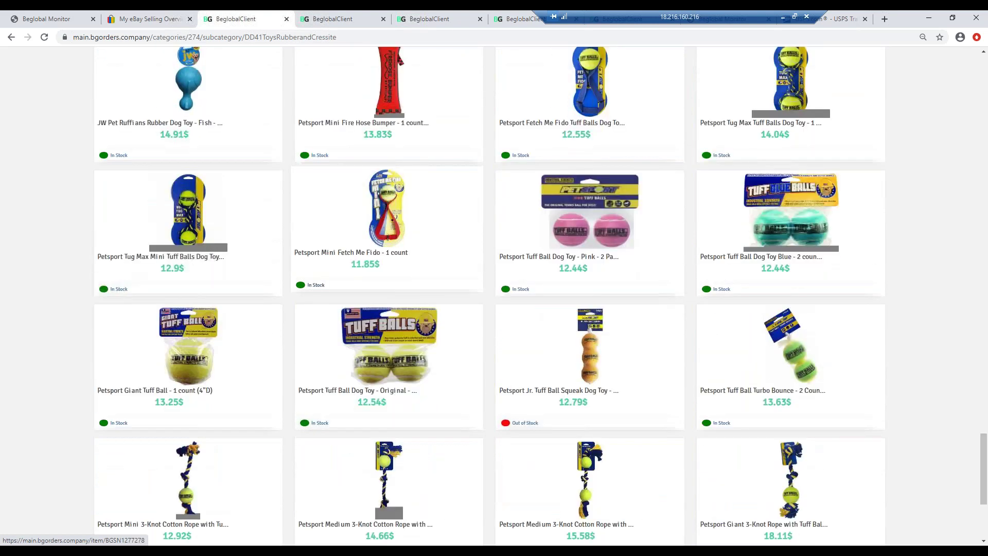
{"action": "scroll", "coordinate": [444, 294], "scroll_direction": "down", "scroll_amount": 1}
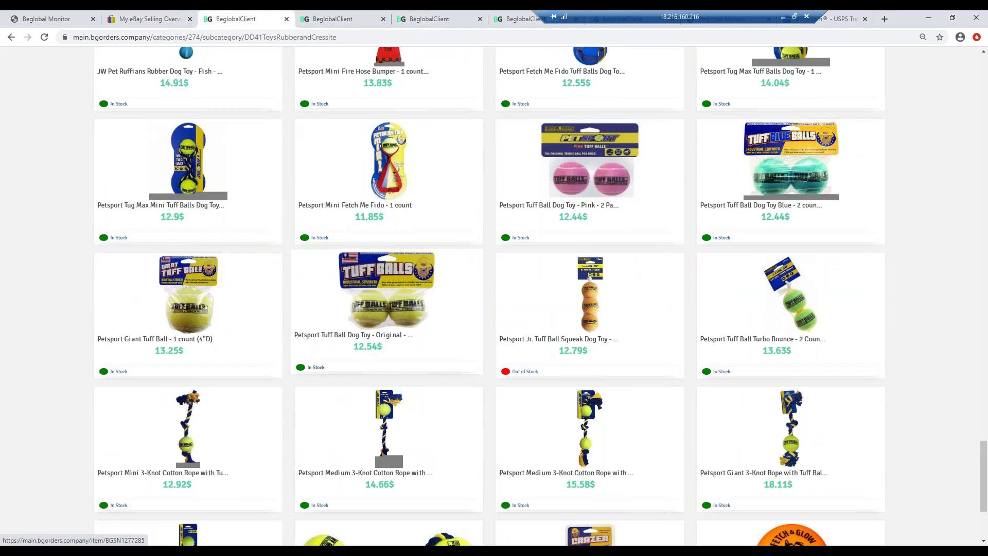
{"action": "scroll", "coordinate": [444, 294], "scroll_direction": "down", "scroll_amount": 1}
{"action": "scroll", "coordinate": [444, 294], "scroll_direction": "down", "scroll_amount": 1}
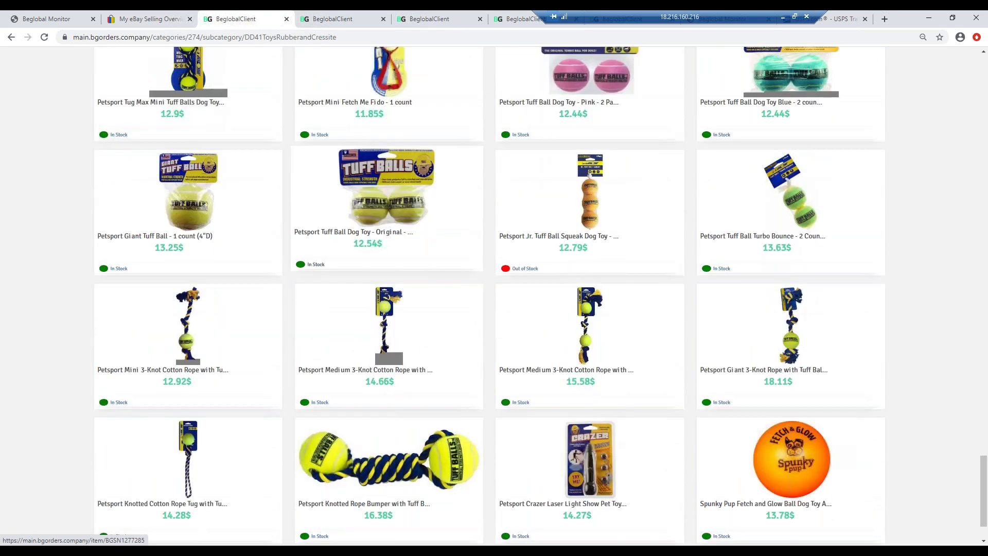
{"action": "scroll", "coordinate": [444, 294], "scroll_direction": "down", "scroll_amount": 1}
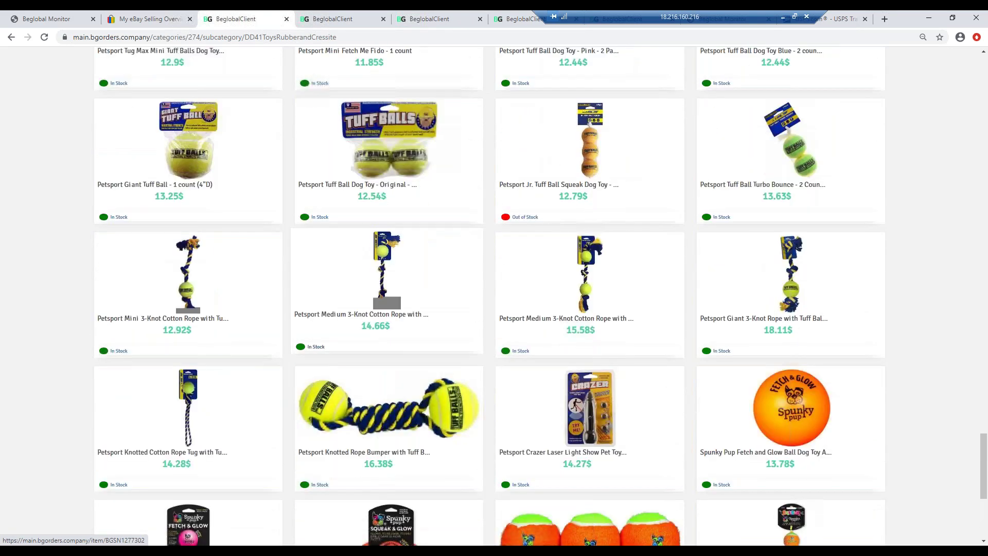
{"action": "scroll", "coordinate": [444, 294], "scroll_direction": "down", "scroll_amount": 1}
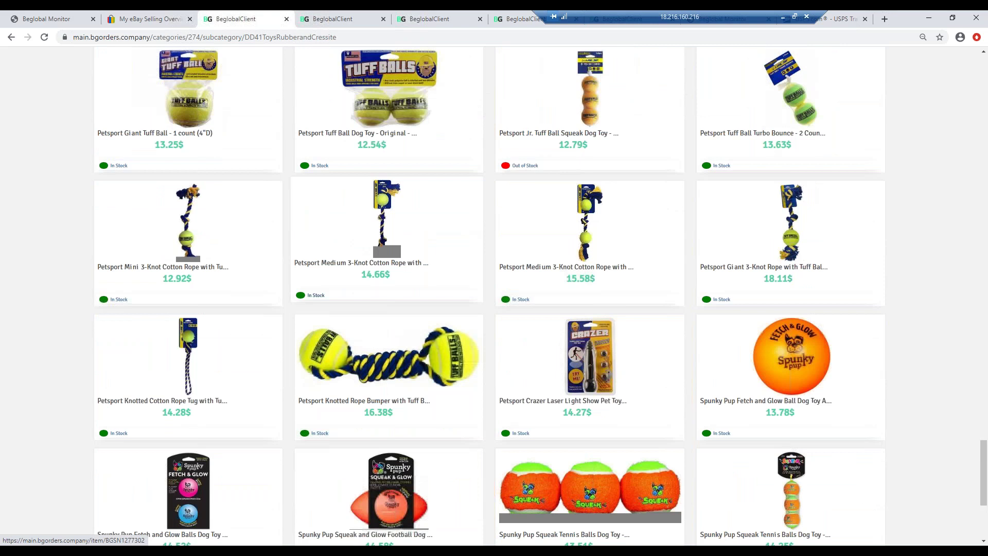
{"action": "scroll", "coordinate": [450, 289], "scroll_direction": "down", "scroll_amount": 1}
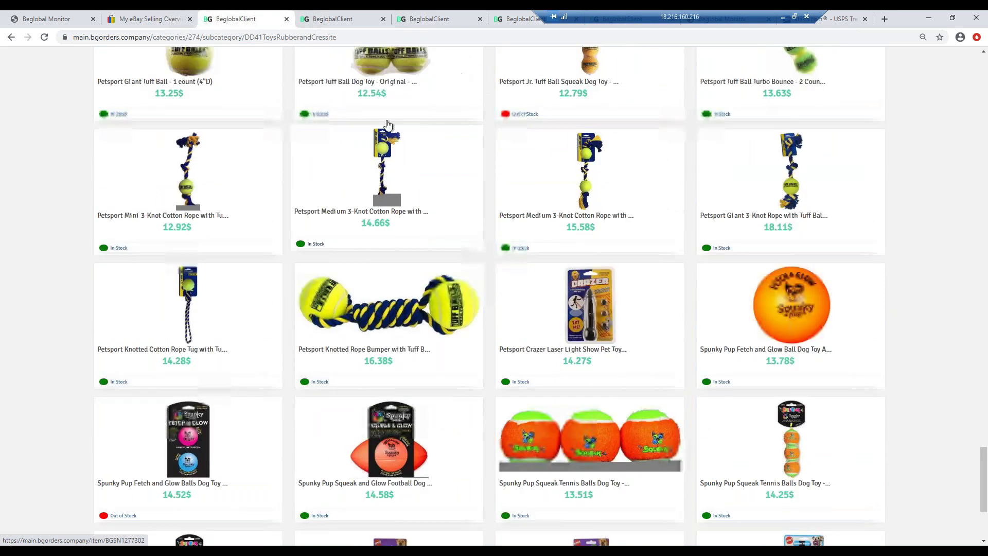
{"action": "scroll", "coordinate": [386, 51], "scroll_direction": "down", "scroll_amount": 1}
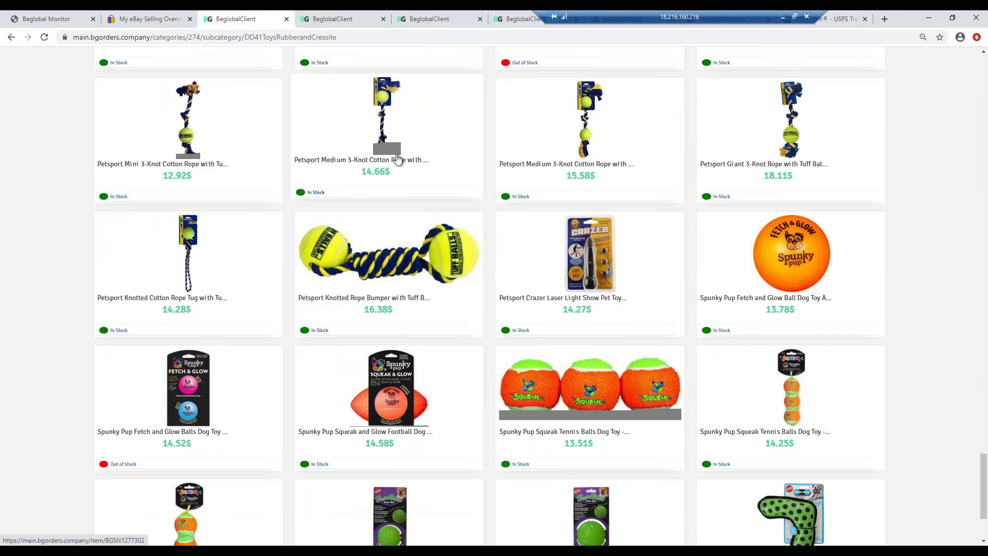
{"action": "scroll", "coordinate": [399, 156], "scroll_direction": "down", "scroll_amount": 1}
{"action": "scroll", "coordinate": [388, 180], "scroll_direction": "down", "scroll_amount": 1}
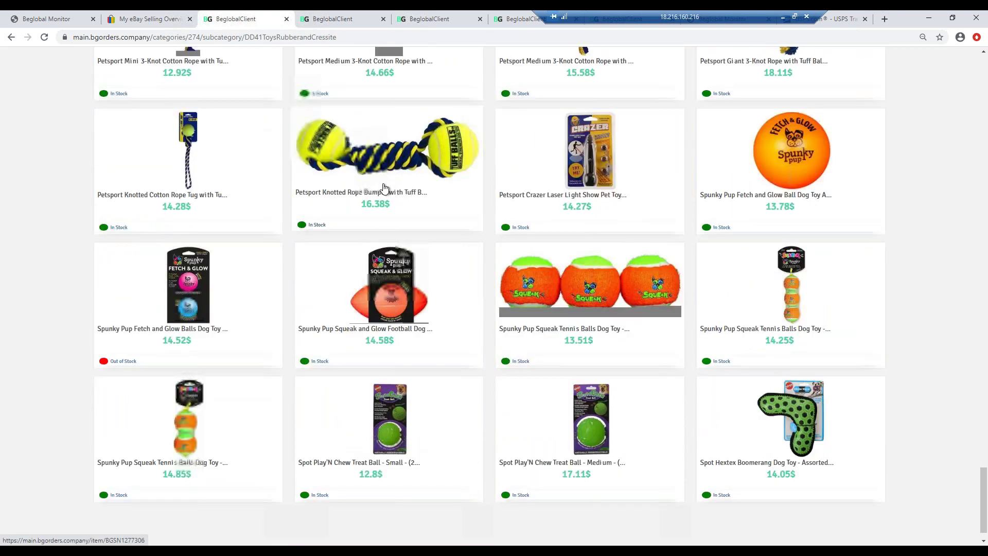
{"action": "scroll", "coordinate": [383, 187], "scroll_direction": "down", "scroll_amount": 1}
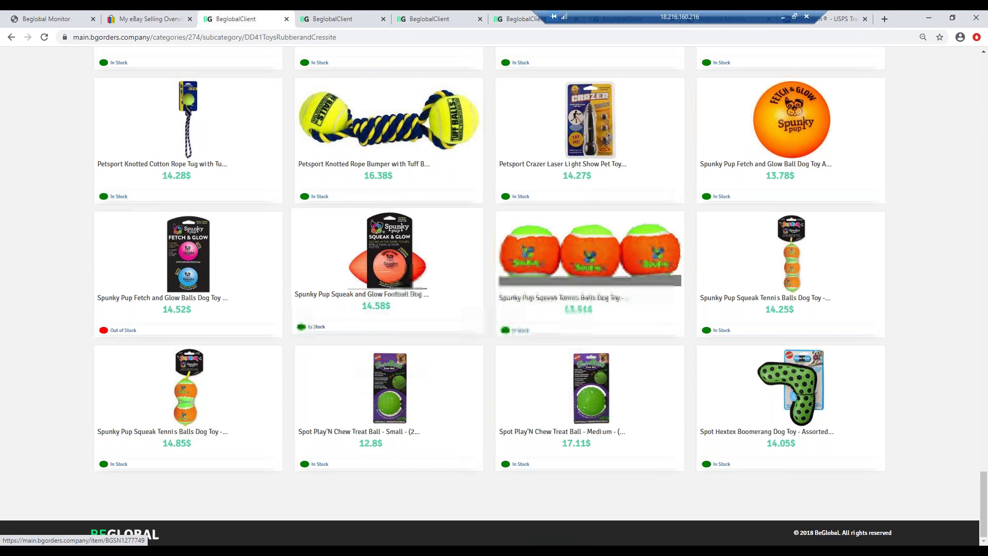
{"action": "scroll", "coordinate": [303, 73], "scroll_direction": "up", "scroll_amount": 3}
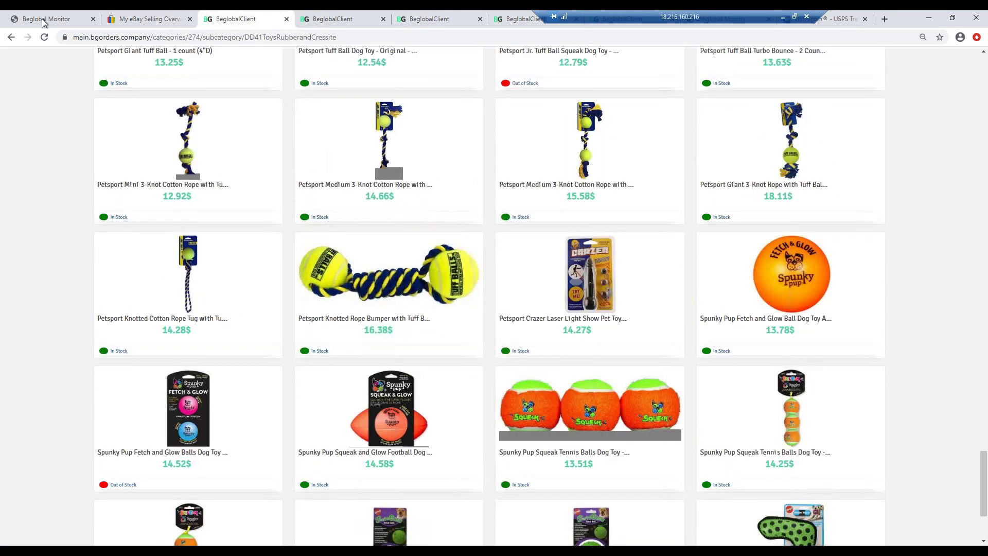
{"action": "left_click", "coordinate": [43, 20]}
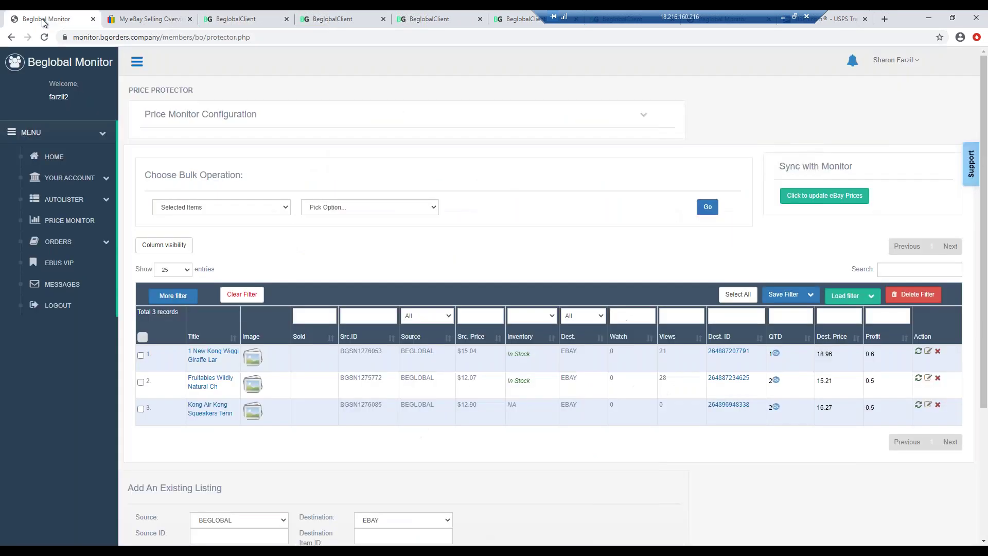
- Delete the row-3 Kong Air Kong Squeakers listing from Monitor & Destination, confirming the final warning
{"action": "left_click", "coordinate": [140, 409]}
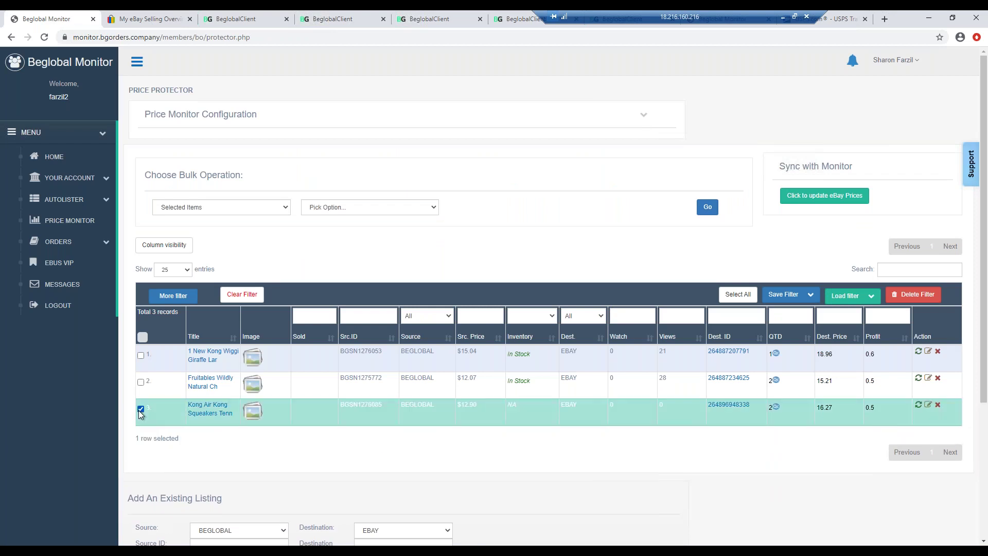
{"action": "left_click", "coordinate": [938, 408]}
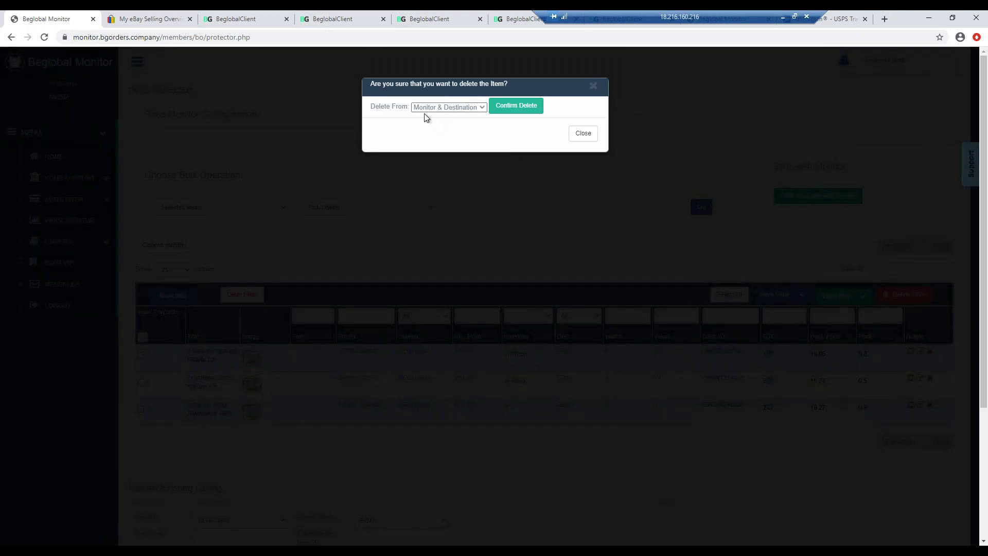
{"action": "left_click", "coordinate": [508, 109]}
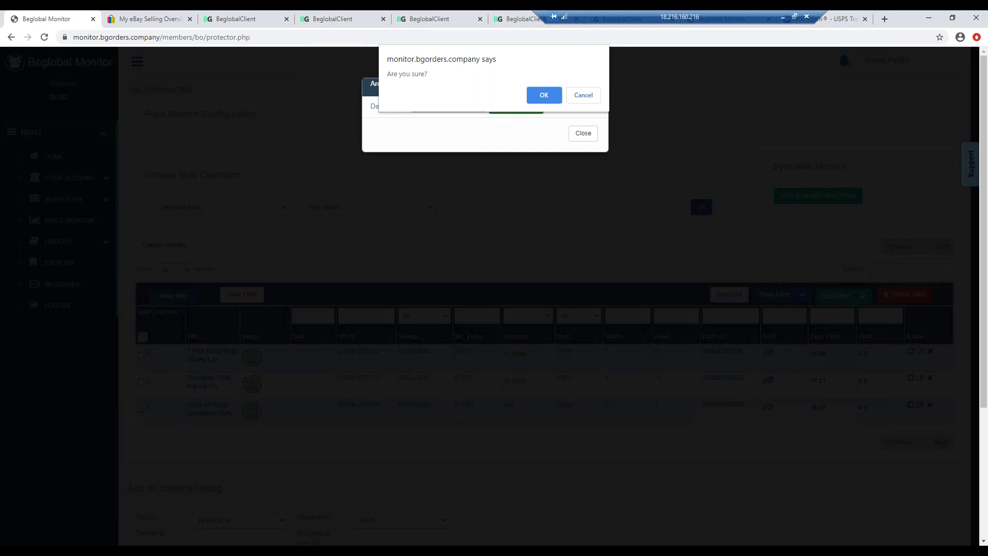
{"action": "left_click", "coordinate": [545, 96]}
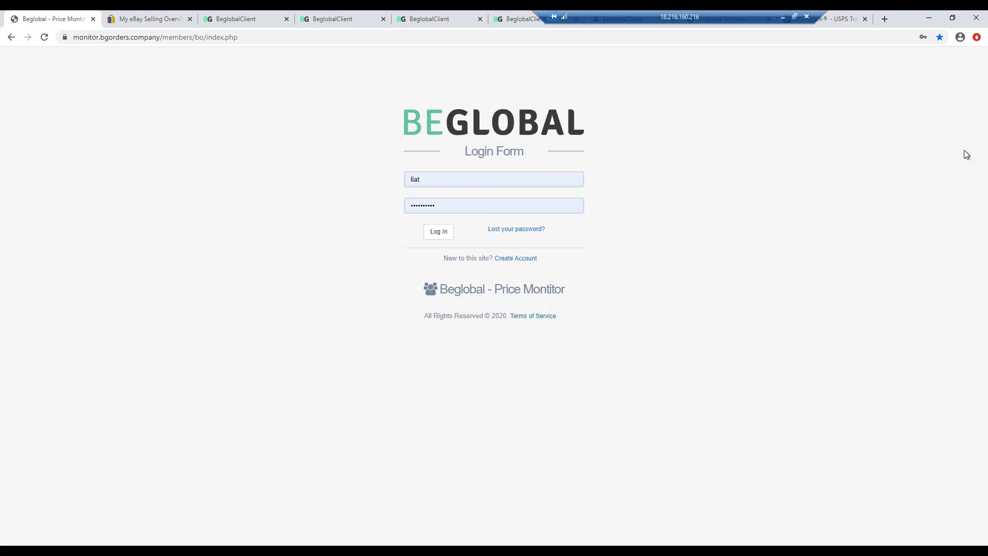
- Try logging in with the saved username and a retyped password, then dismiss the login-failure alert
{"action": "double_click", "coordinate": [426, 180]}
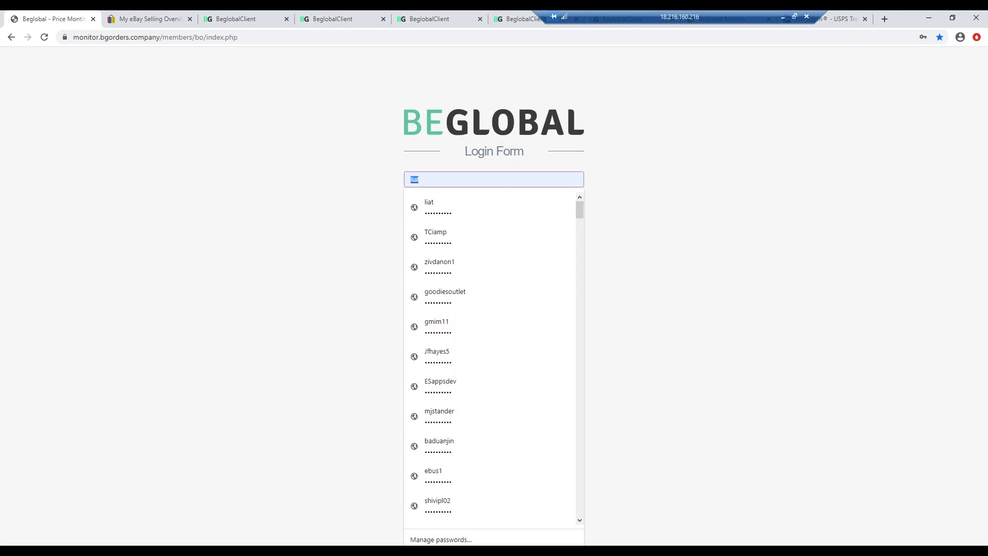
{"action": "type", "text": "fa"}
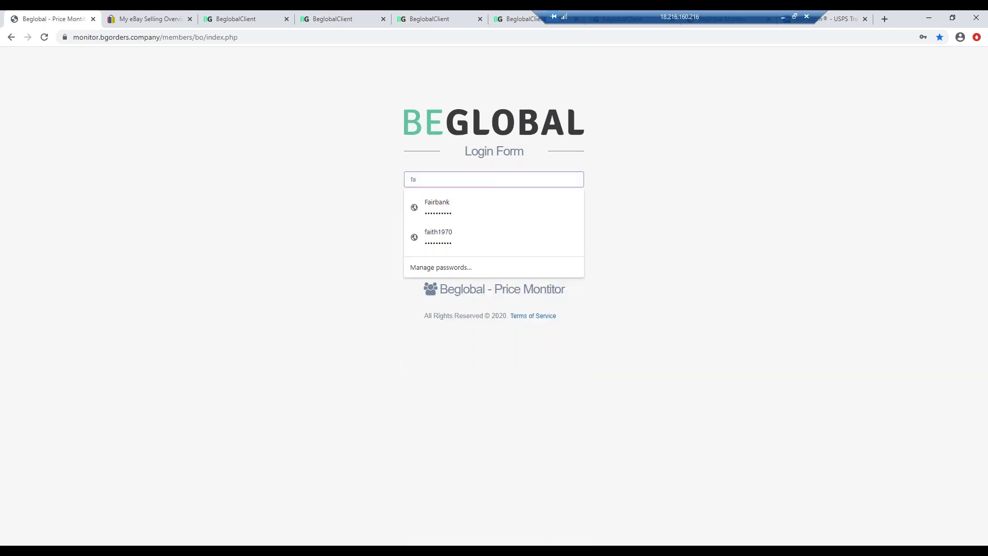
{"action": "type", "text": "r"}
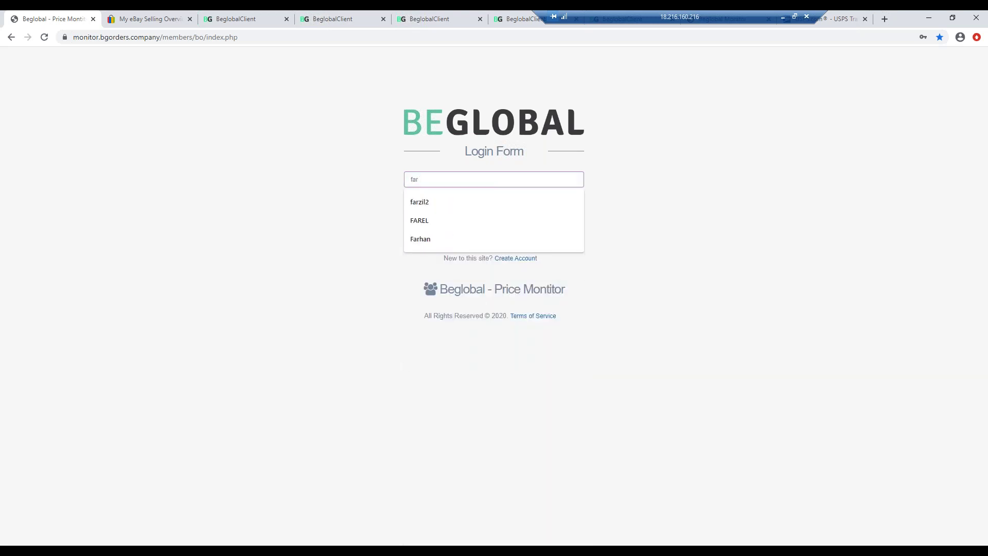
{"action": "type", "text": "z"}
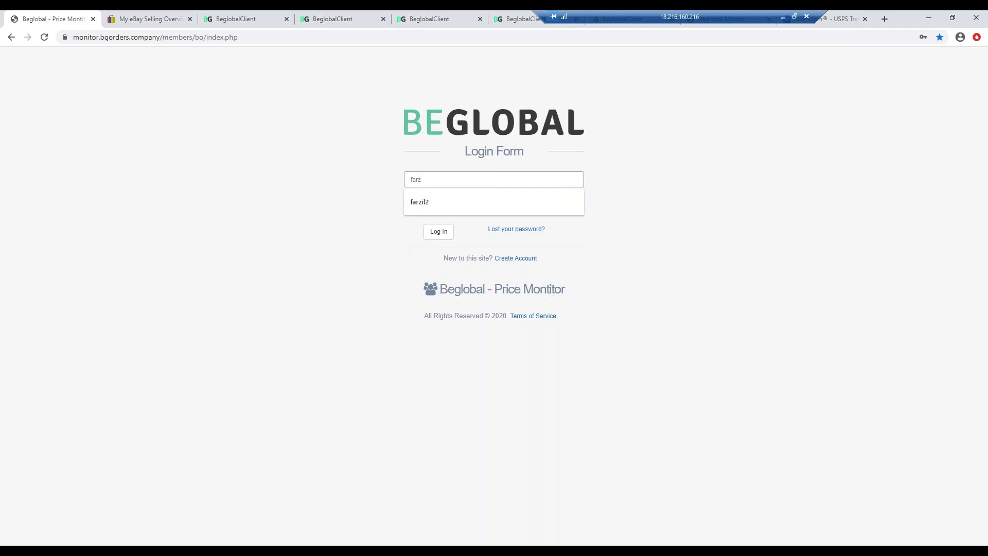
{"action": "type", "text": "il"}
{"action": "key", "text": "Down"}
{"action": "key", "text": "Return"}
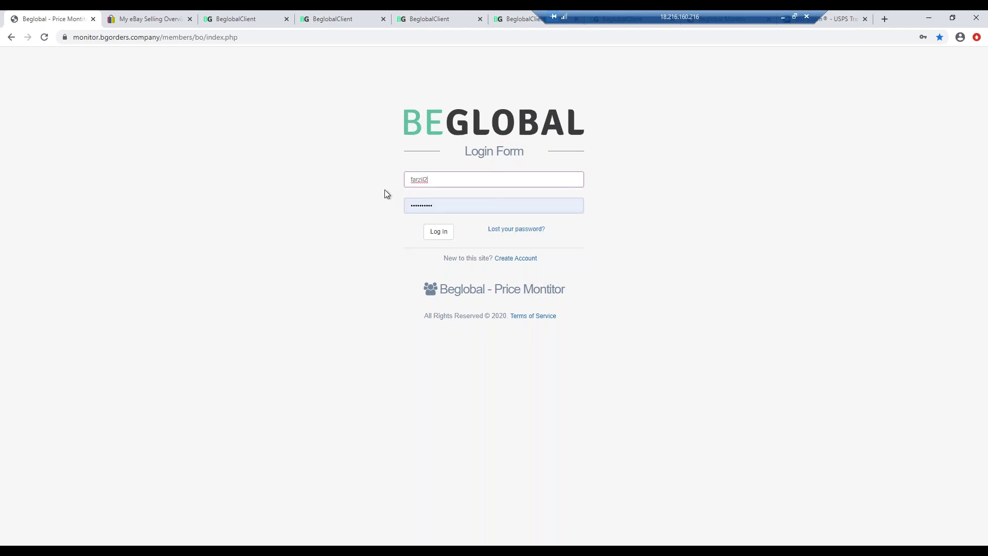
{"action": "left_click", "coordinate": [443, 206]}
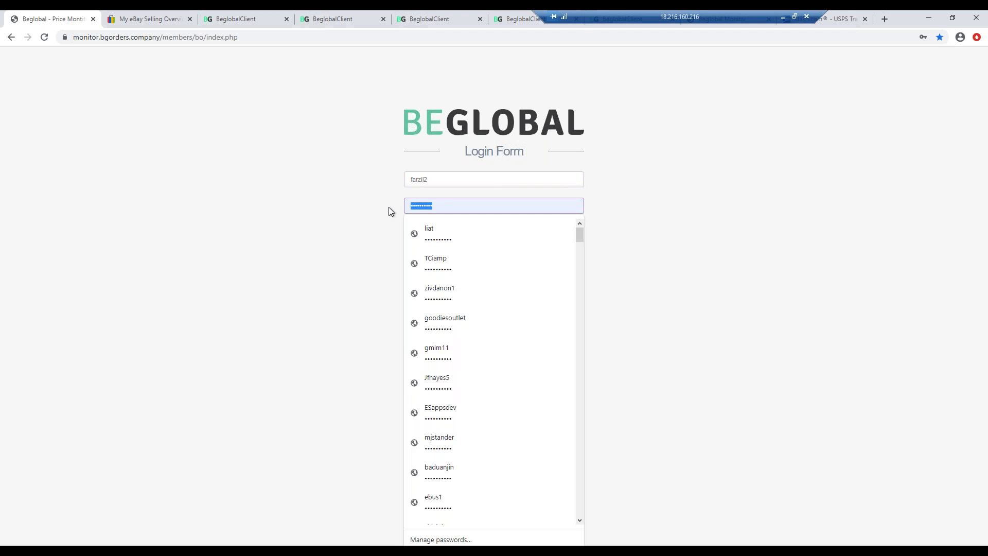
{"action": "key", "text": "BackSpace"}
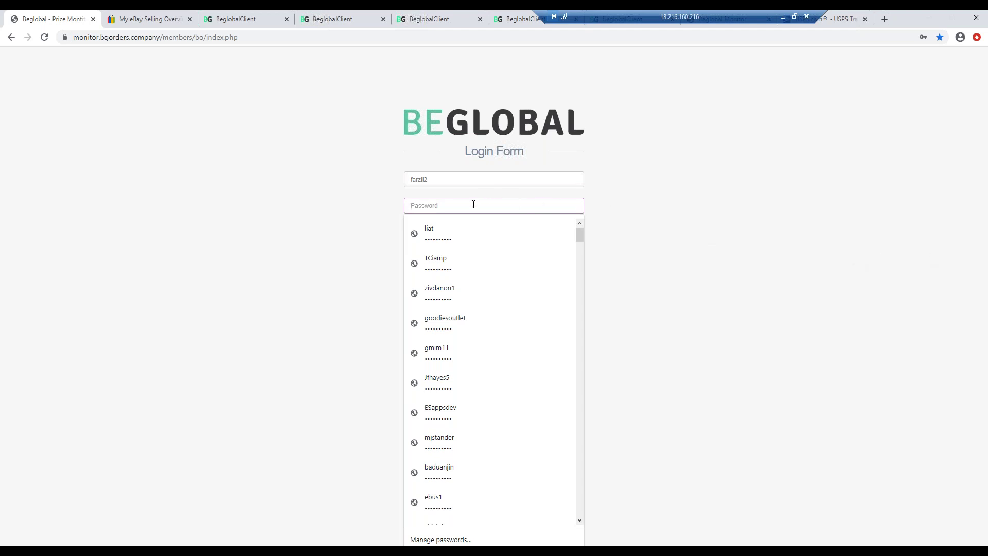
{"action": "type", "text": "•"}
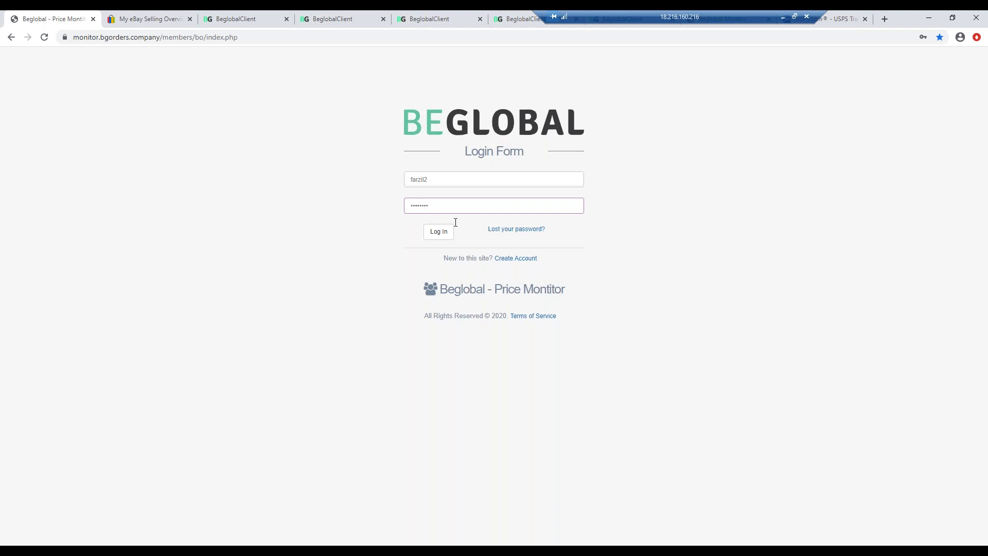
{"action": "left_click", "coordinate": [442, 231]}
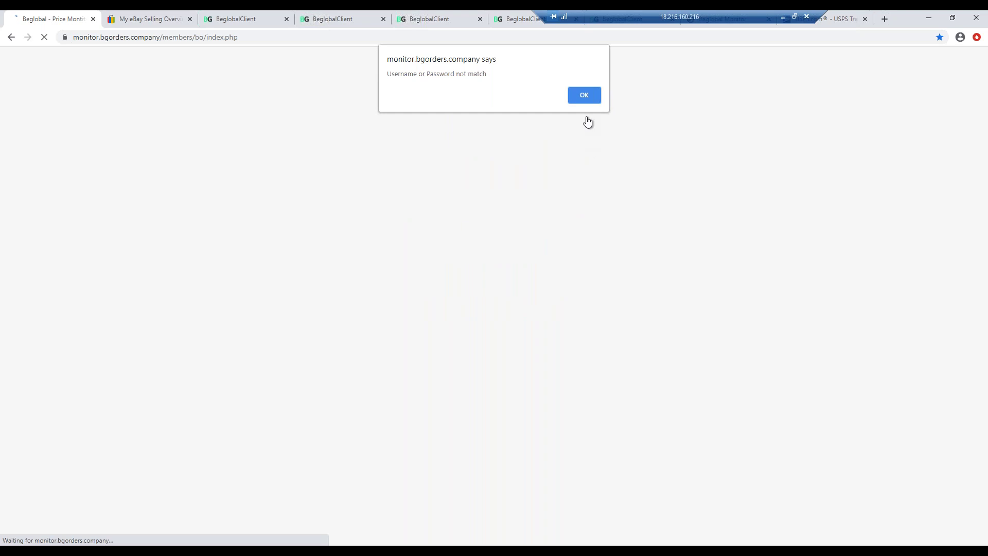
{"action": "left_click", "coordinate": [584, 94]}
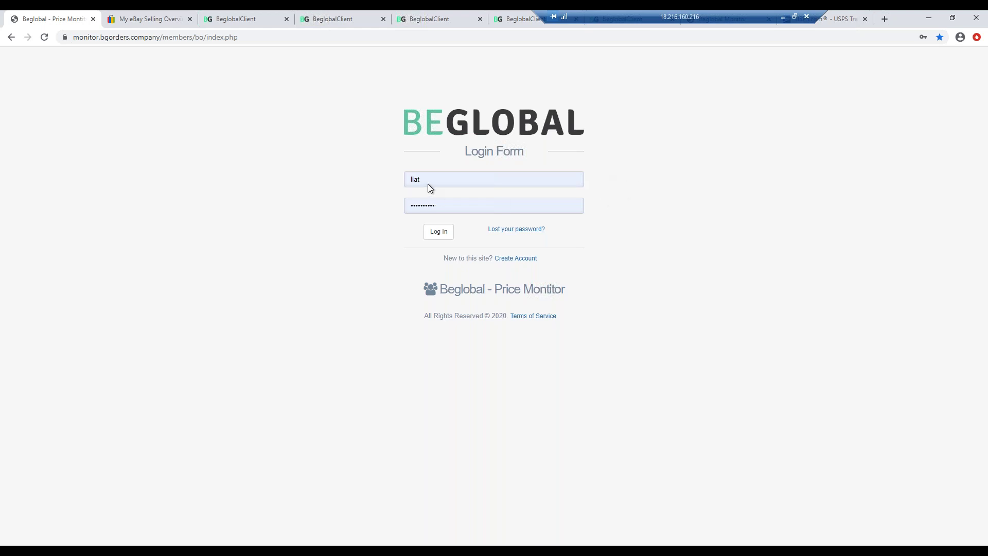
- Re-enter the account username and password, then log in to the back office
{"action": "double_click", "coordinate": [415, 179]}
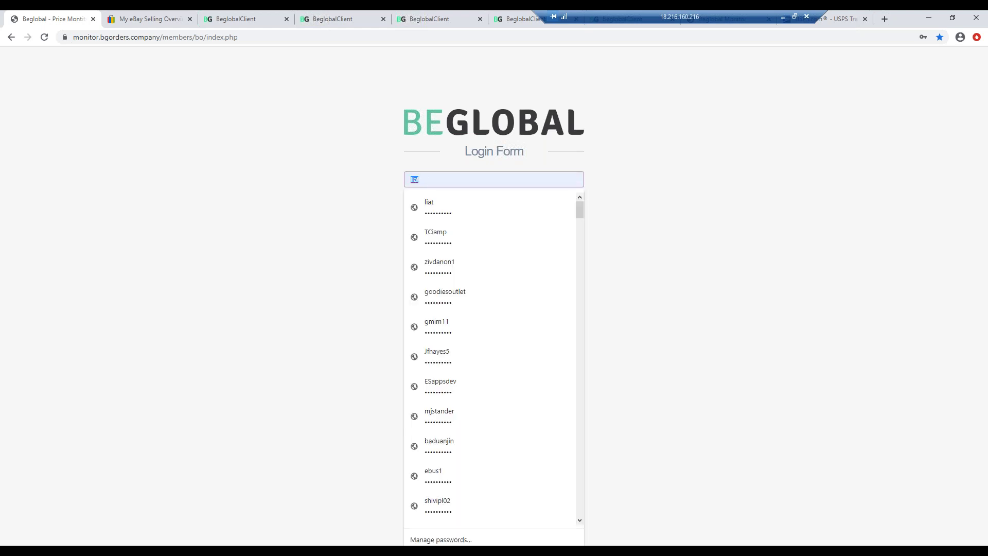
{"action": "type", "text": "far"}
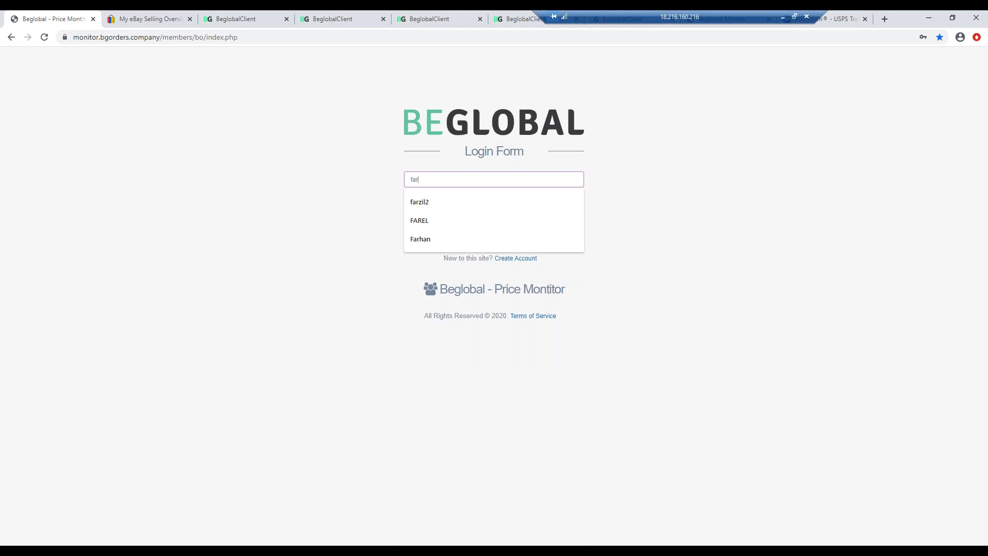
{"action": "type", "text": "zil"}
{"action": "key", "text": "Down"}
{"action": "key", "text": "Return"}
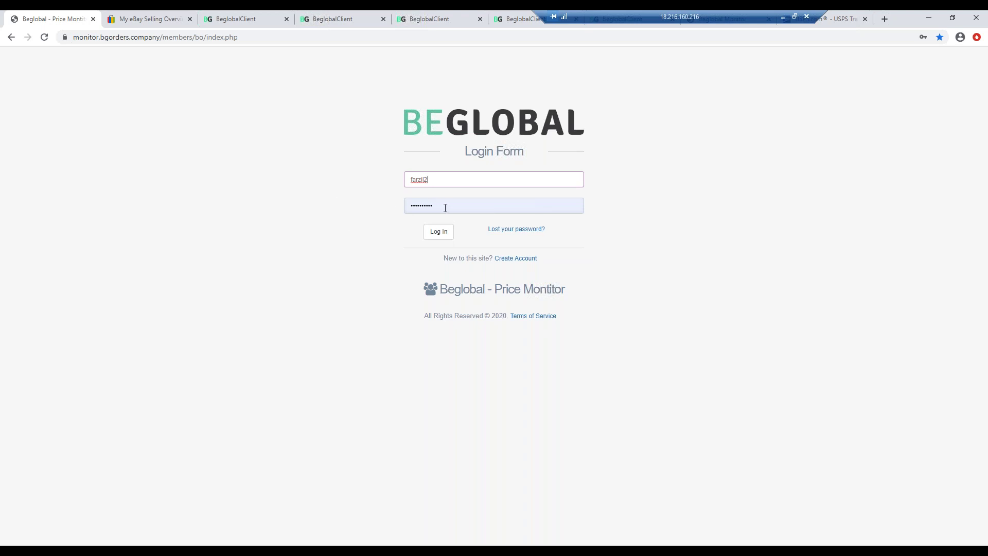
{"action": "key", "text": "Tab"}
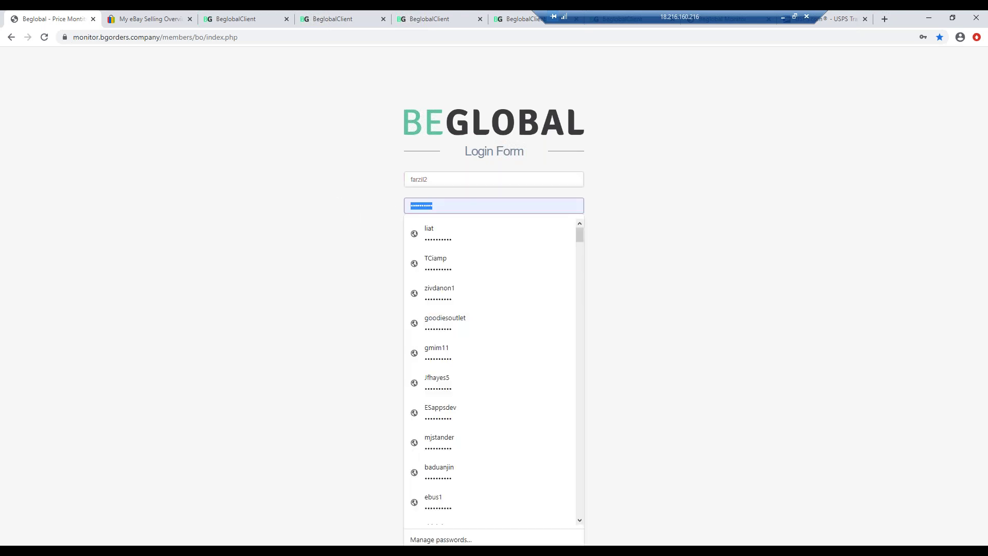
{"action": "type", "text": "f"}
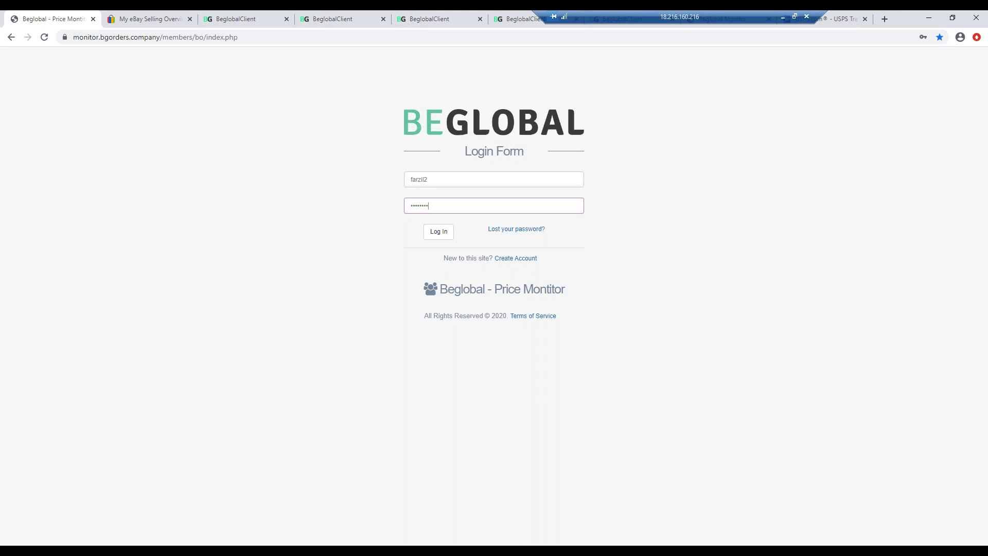
{"action": "left_click", "coordinate": [437, 234]}
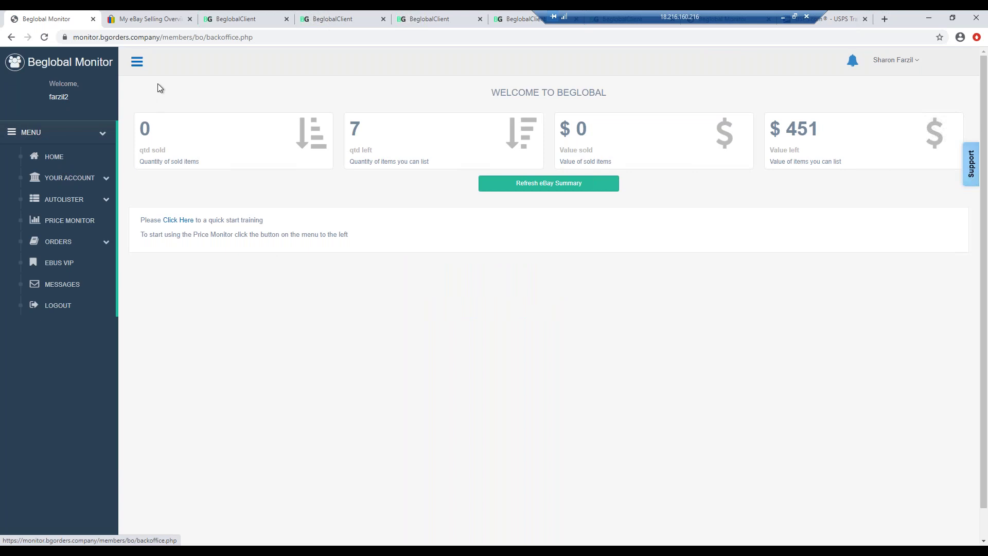
- Look through the open BeGlobal catalogue pages, including the DD41Toys page
{"action": "left_click", "coordinate": [247, 15]}
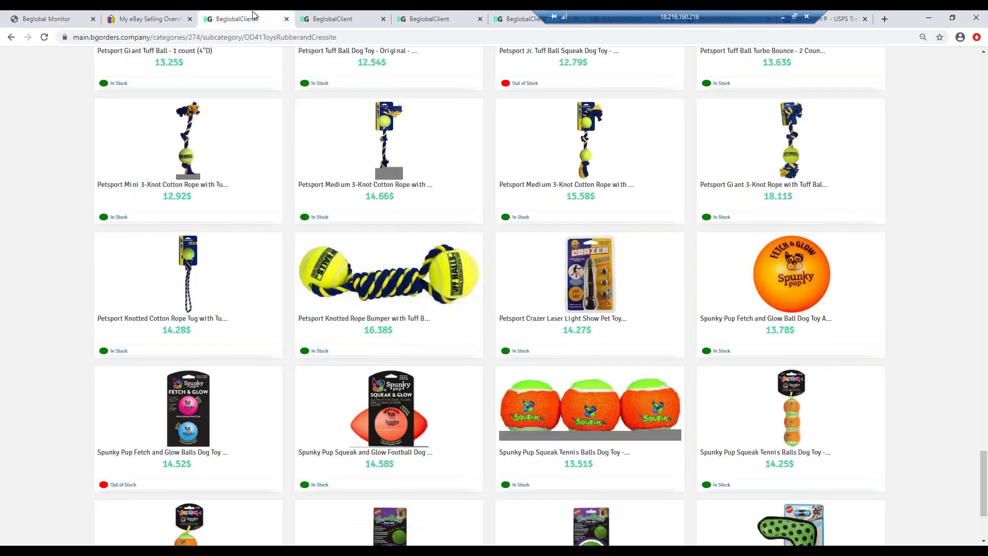
{"action": "left_click", "coordinate": [367, 16]}
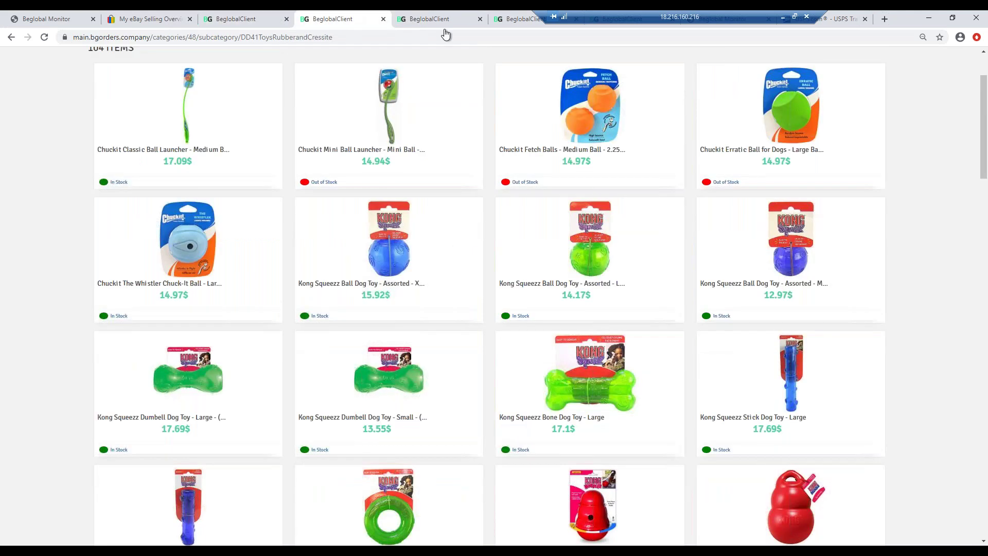
{"action": "left_click", "coordinate": [438, 19]}
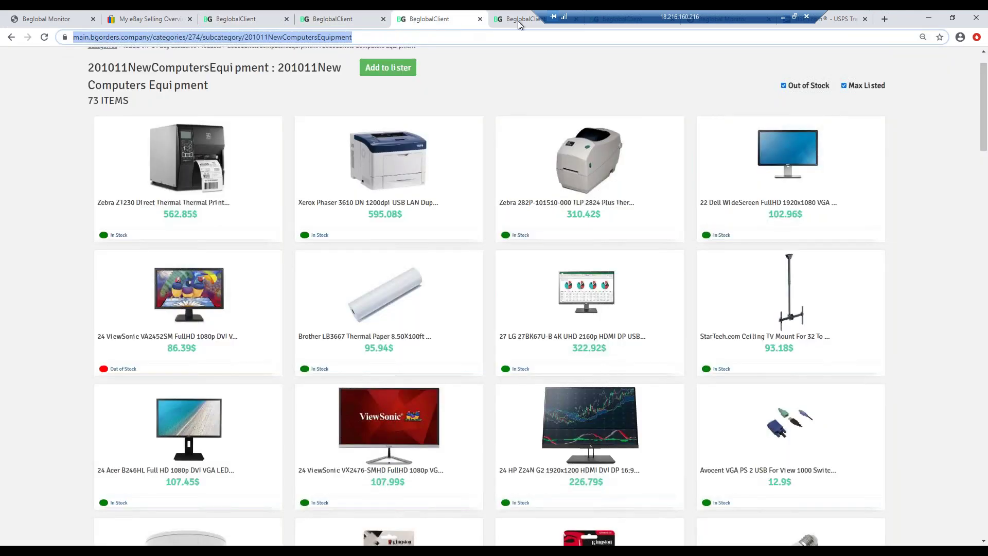
{"action": "left_click", "coordinate": [520, 21]}
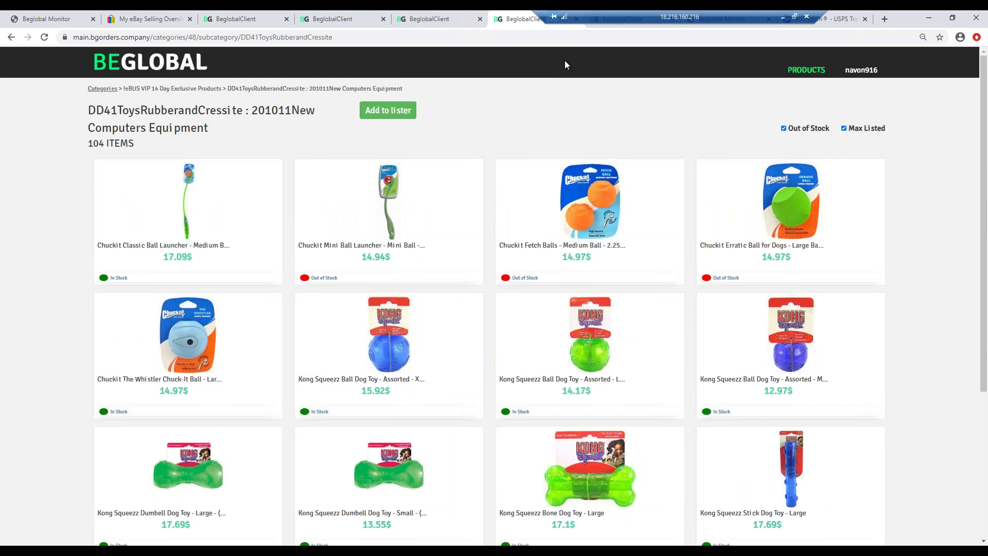
{"action": "left_click_drag", "start_coordinate": [602, 15], "coordinate": [336, 10]}
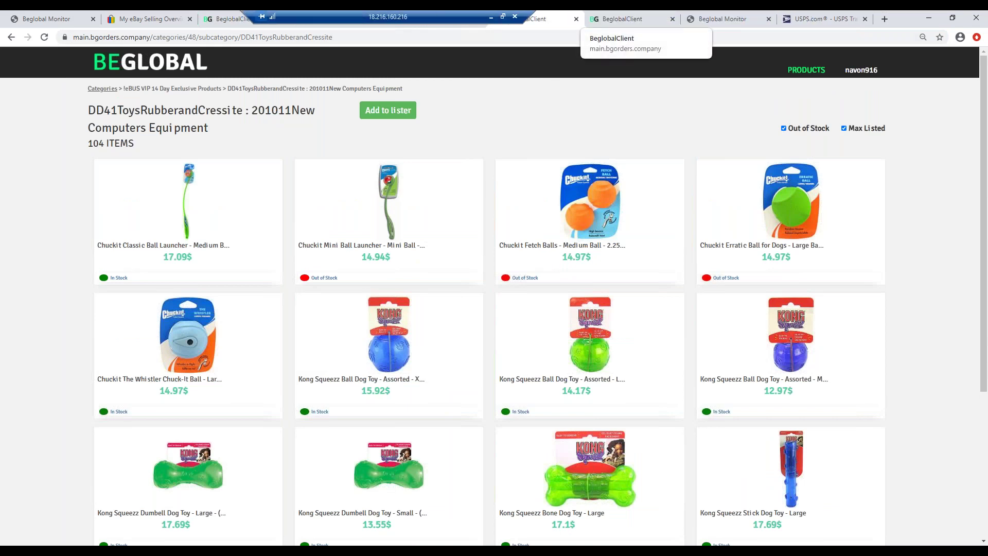
{"action": "left_click", "coordinate": [619, 20]}
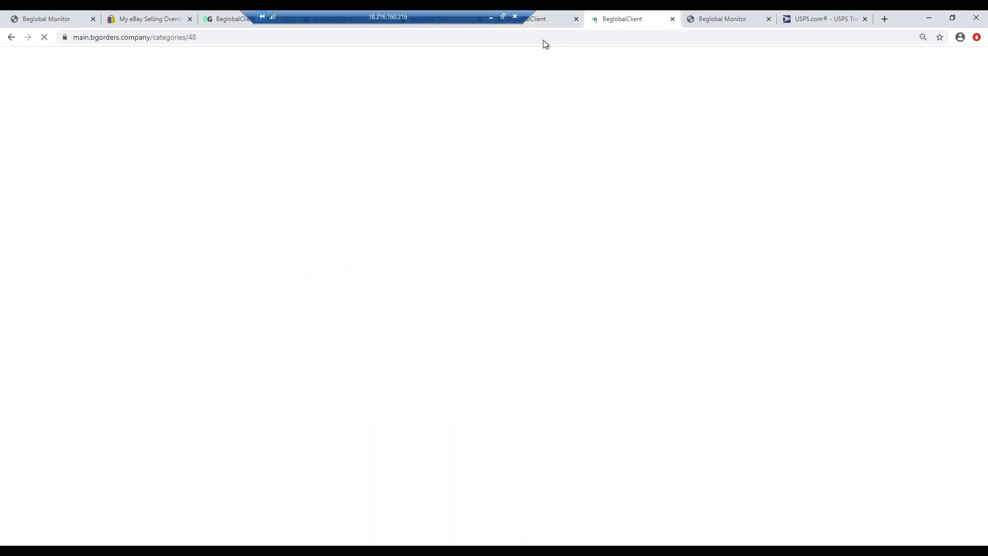
{"action": "left_click_drag", "start_coordinate": [431, 14], "coordinate": [550, 15]}
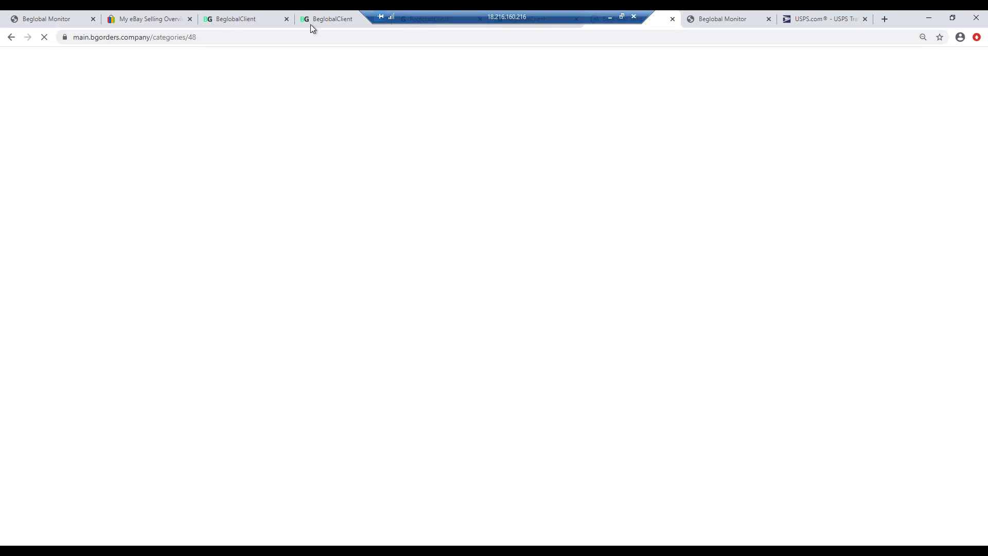
- Return to the dog toys grid and open the Kong Air Kong Squeakers Tennis Balls - Small item
{"action": "key", "text": "ctrl+3"}
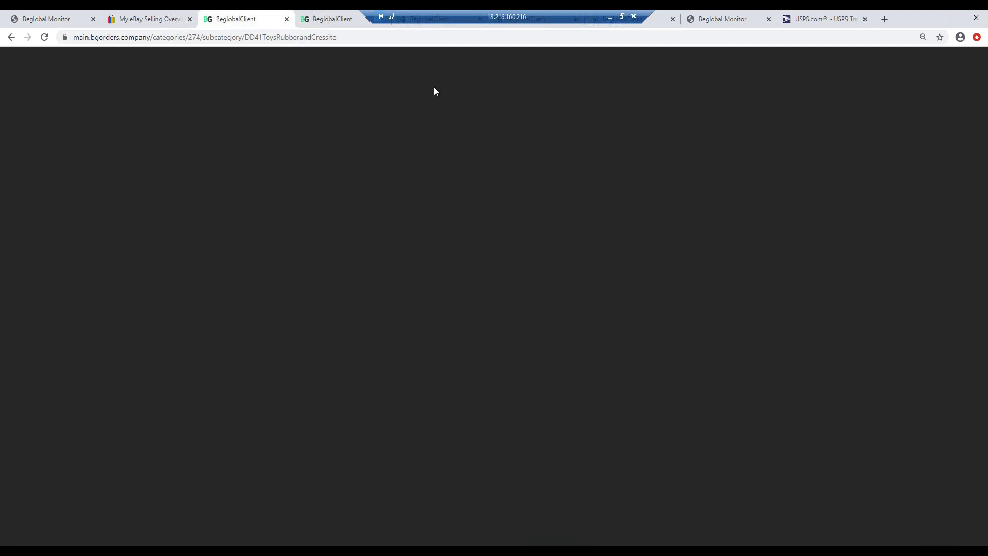
{"action": "scroll", "coordinate": [623, 247], "scroll_direction": "up", "scroll_amount": 2}
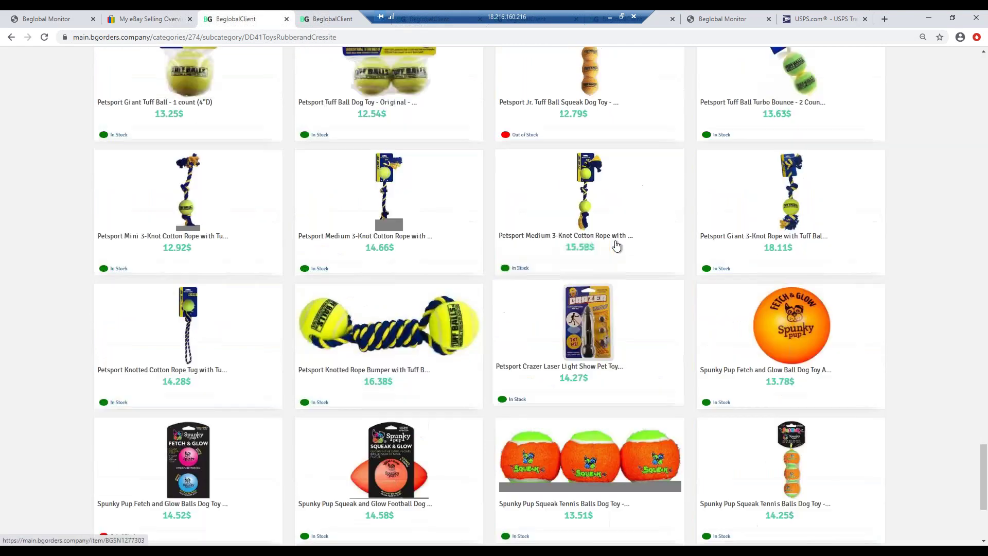
{"action": "scroll", "coordinate": [684, 313], "scroll_direction": "up", "scroll_amount": 3}
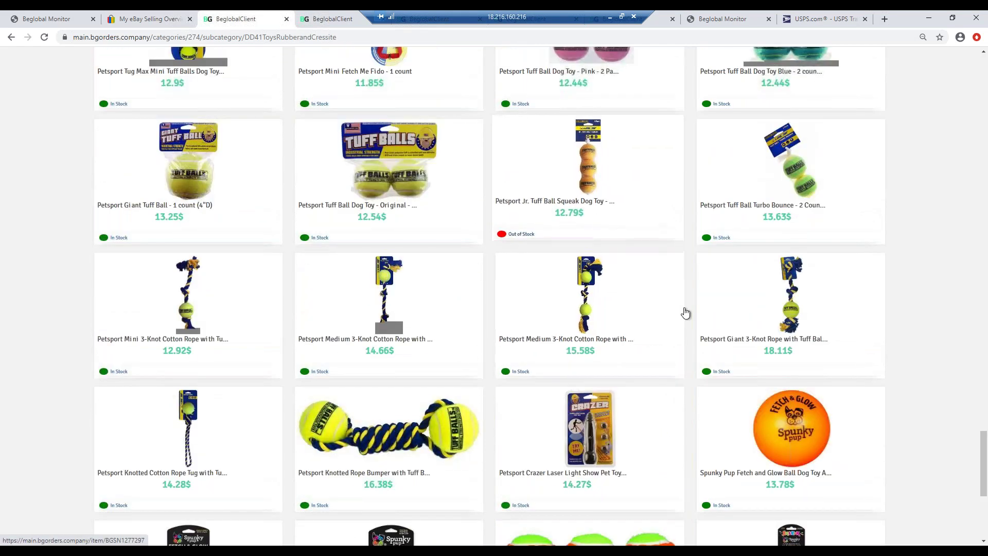
{"action": "scroll", "coordinate": [685, 312], "scroll_direction": "up", "scroll_amount": 4}
{"action": "scroll", "coordinate": [685, 312], "scroll_direction": "up", "scroll_amount": 1}
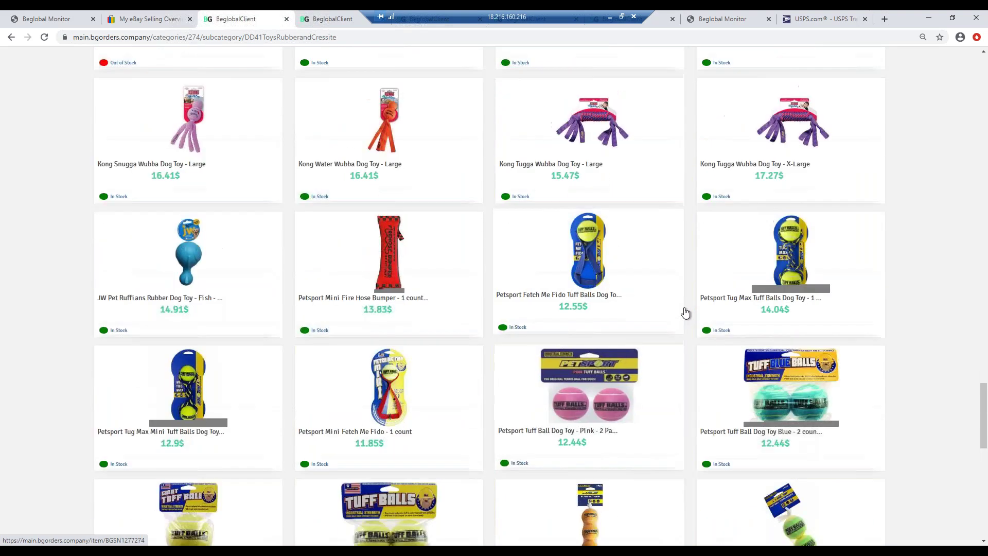
{"action": "scroll", "coordinate": [686, 312], "scroll_direction": "up", "scroll_amount": 5}
{"action": "scroll", "coordinate": [686, 313], "scroll_direction": "up", "scroll_amount": 3}
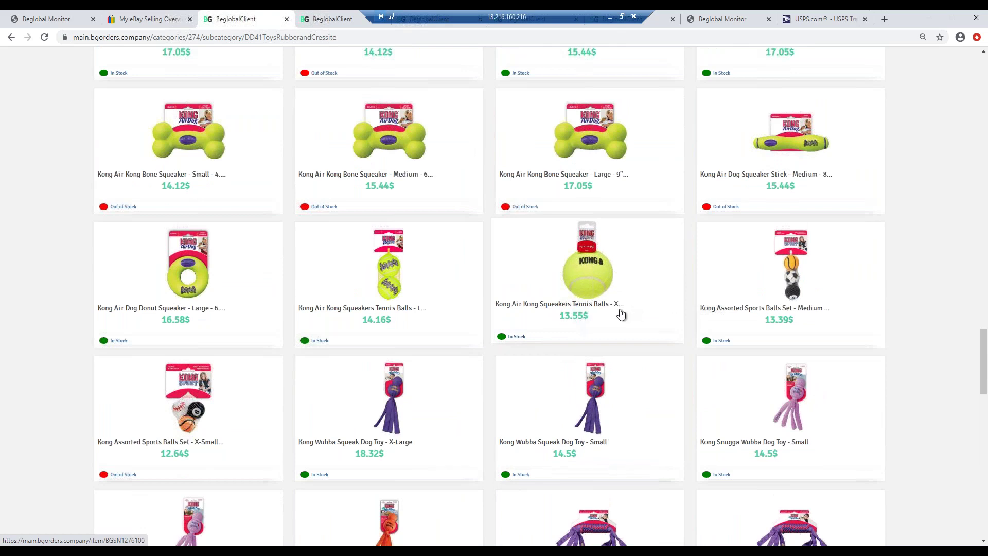
{"action": "scroll", "coordinate": [621, 314], "scroll_direction": "up", "scroll_amount": 3}
{"action": "scroll", "coordinate": [587, 315], "scroll_direction": "up", "scroll_amount": 1}
{"action": "scroll", "coordinate": [587, 315], "scroll_direction": "up", "scroll_amount": 3}
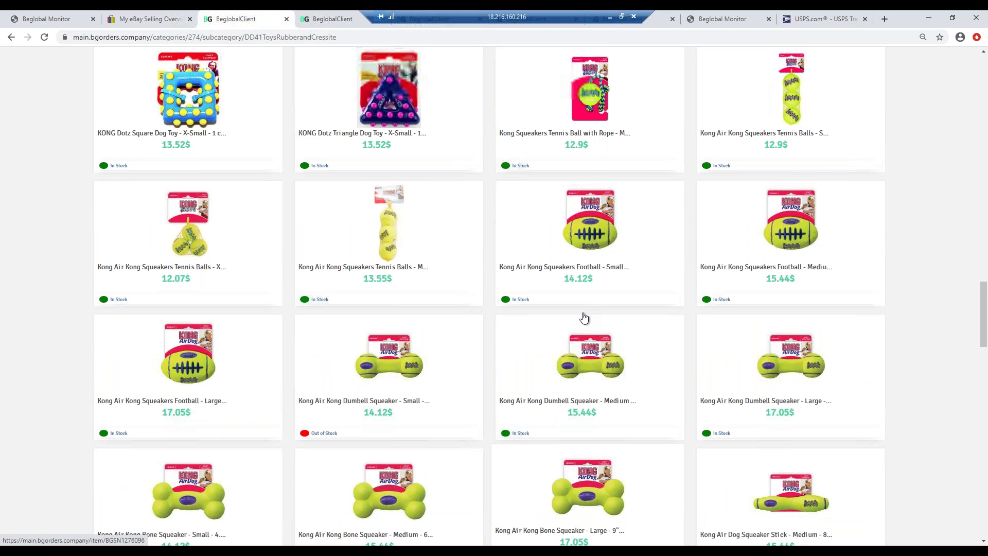
{"action": "left_click", "coordinate": [741, 136]}
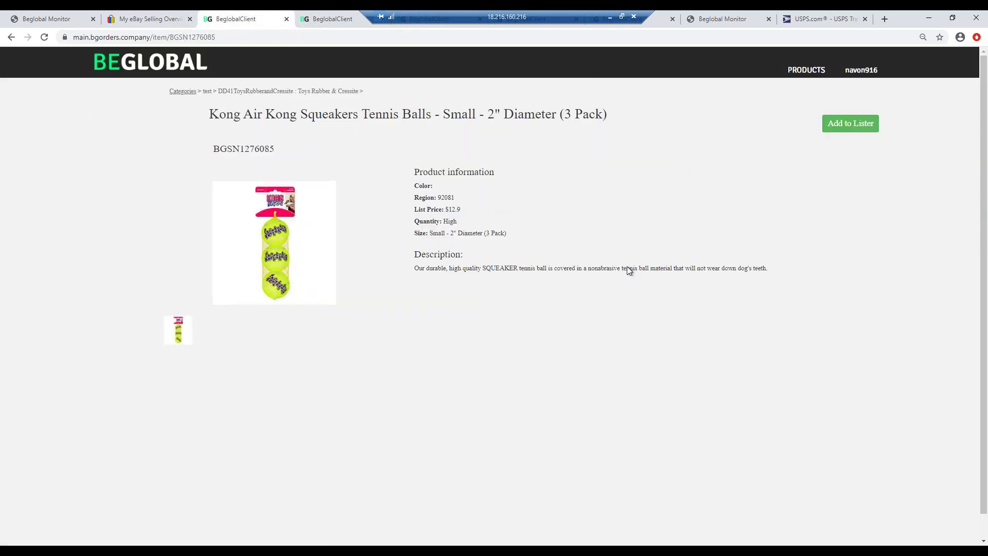
- Reset the page zoom, check the $12.9 list price, and add BGSN1276085 to the lister
{"action": "key", "text": "ctrl+plus"}
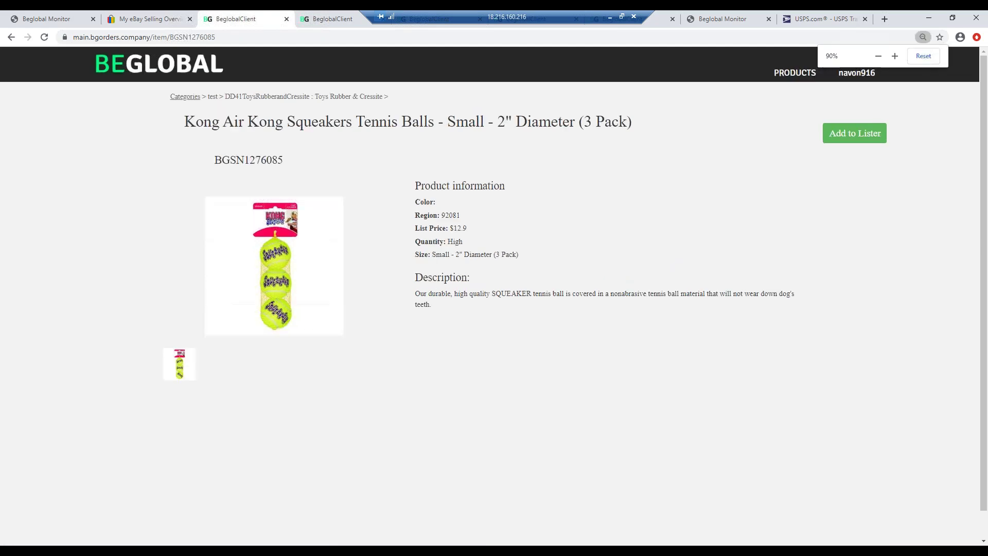
{"action": "key", "text": "ctrl+plus"}
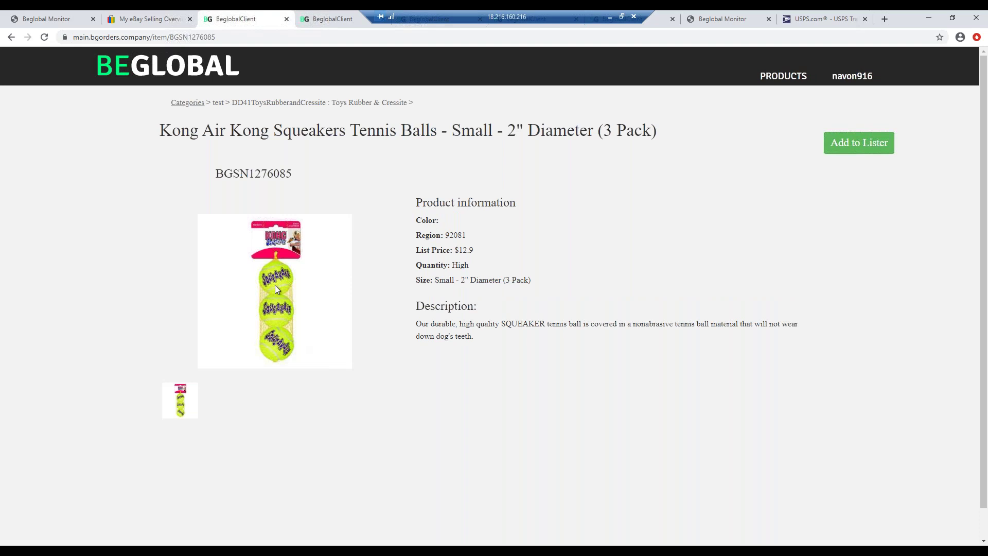
{"action": "left_click", "coordinate": [855, 143]}
{"action": "left_click_drag", "start_coordinate": [473, 250], "coordinate": [458, 249]}
{"action": "left_click", "coordinate": [553, 280]}
{"action": "left_click", "coordinate": [852, 149]}
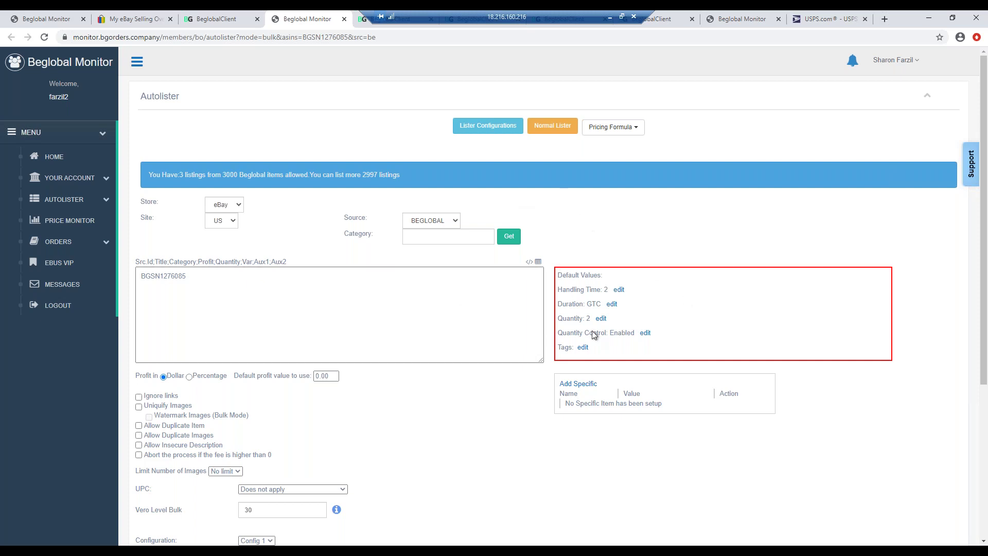
{"action": "left_click", "coordinate": [619, 291]}
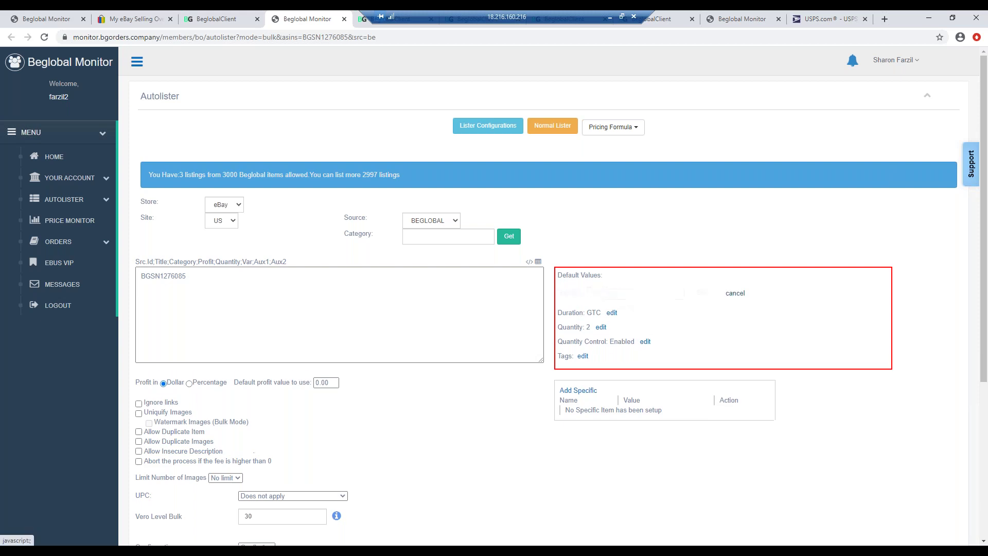
{"action": "type", "text": "3"}
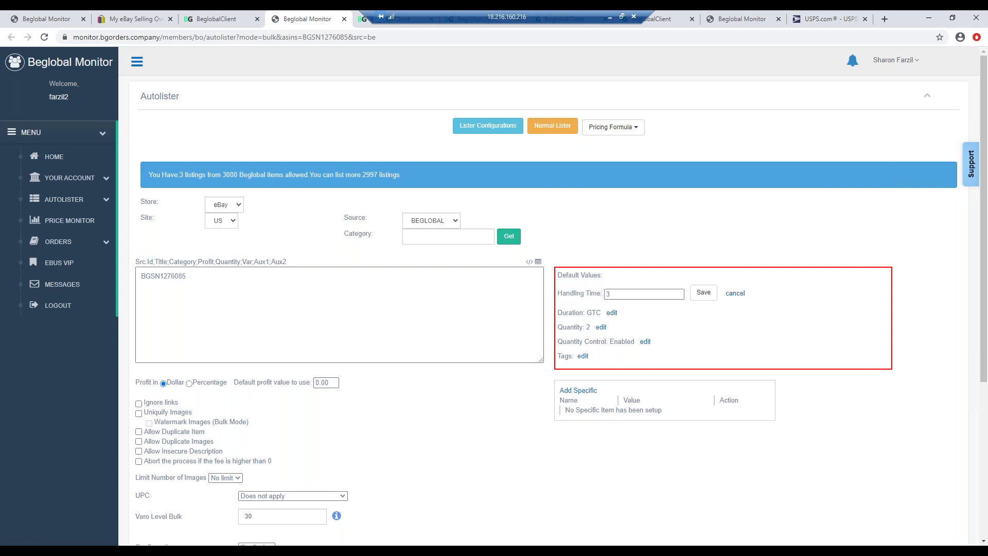
{"action": "left_click", "coordinate": [700, 294]}
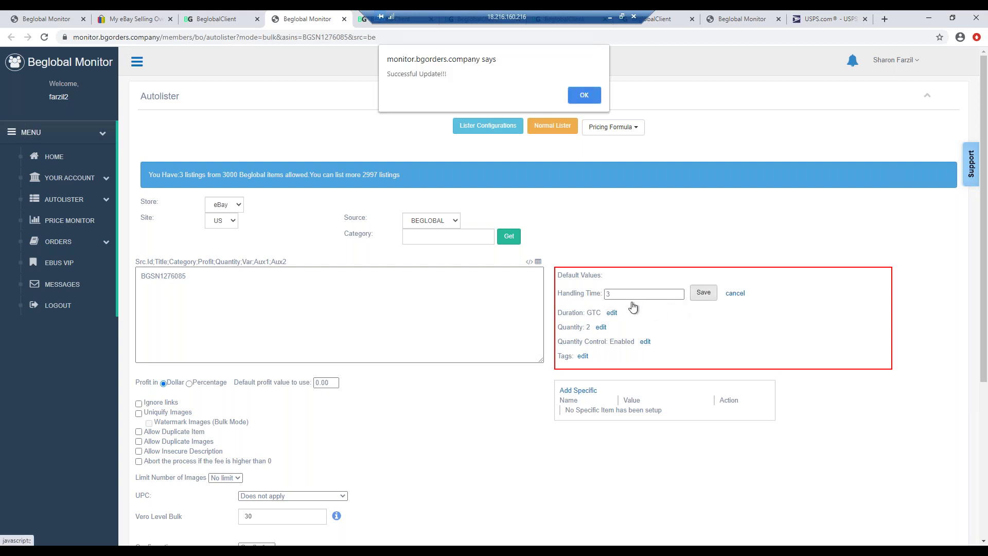
{"action": "left_click", "coordinate": [577, 96]}
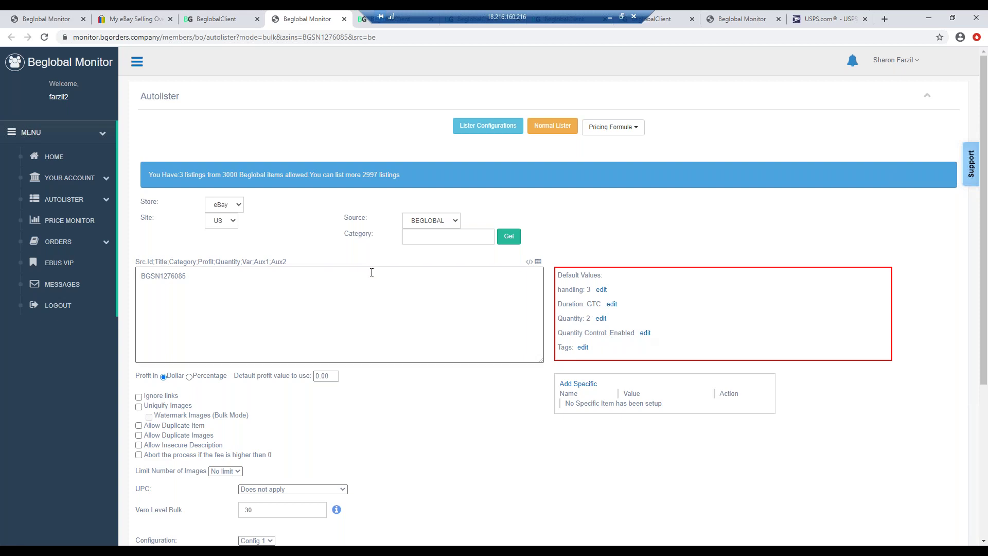
{"action": "left_click", "coordinate": [455, 310]}
{"action": "left_click", "coordinate": [187, 279]}
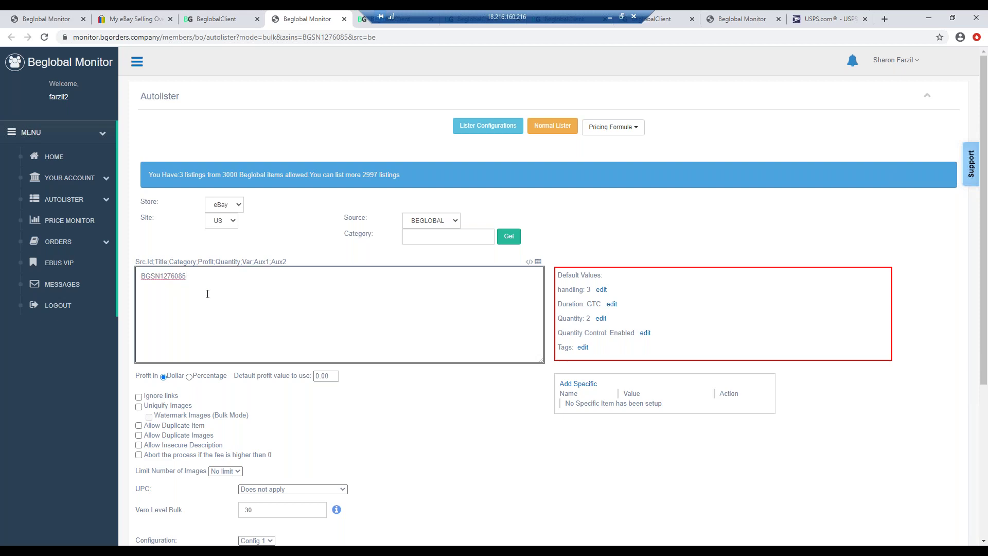
{"action": "scroll", "coordinate": [207, 294], "scroll_direction": "down", "scroll_amount": 1}
{"action": "scroll", "coordinate": [207, 294], "scroll_direction": "down", "scroll_amount": 1}
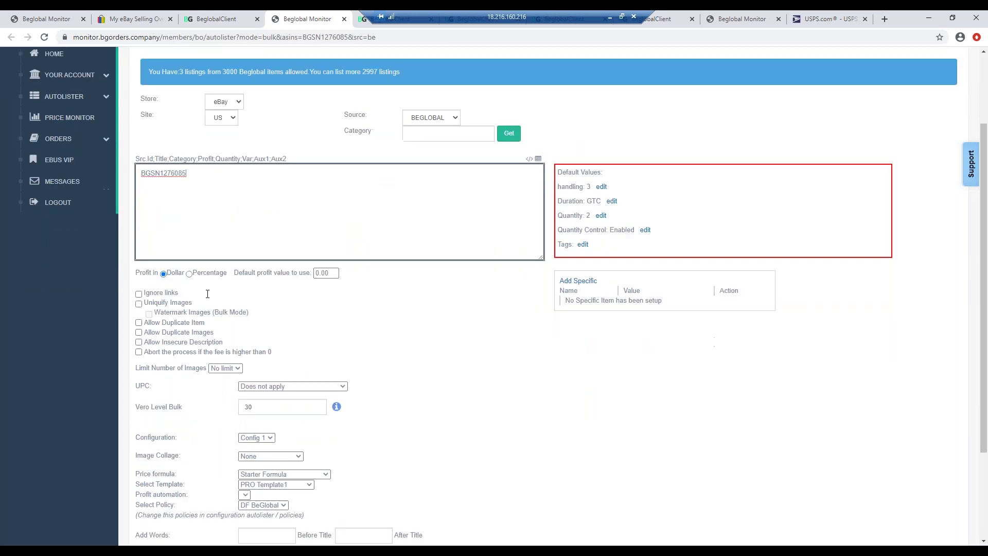
{"action": "scroll", "coordinate": [209, 287], "scroll_direction": "down", "scroll_amount": 1}
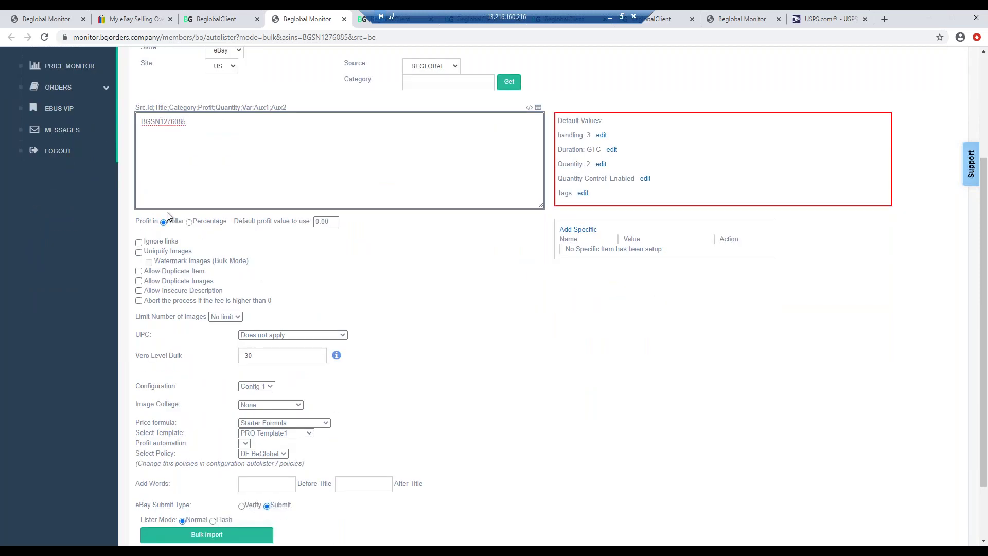
{"action": "left_click", "coordinate": [324, 221]}
{"action": "left_click", "coordinate": [143, 205]}
{"action": "scroll", "coordinate": [357, 410], "scroll_direction": "down", "scroll_amount": 1}
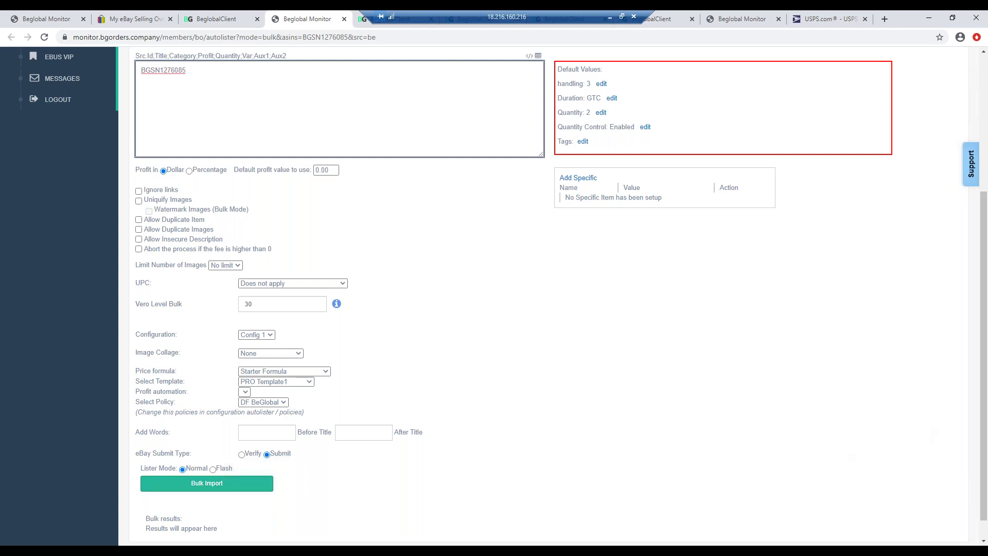
- Bulk-import BGSN1276085 and find the 'ITEM ALREADY ON EBAY' error: 0 completed, 1 aborted
{"action": "left_click", "coordinate": [196, 103]}
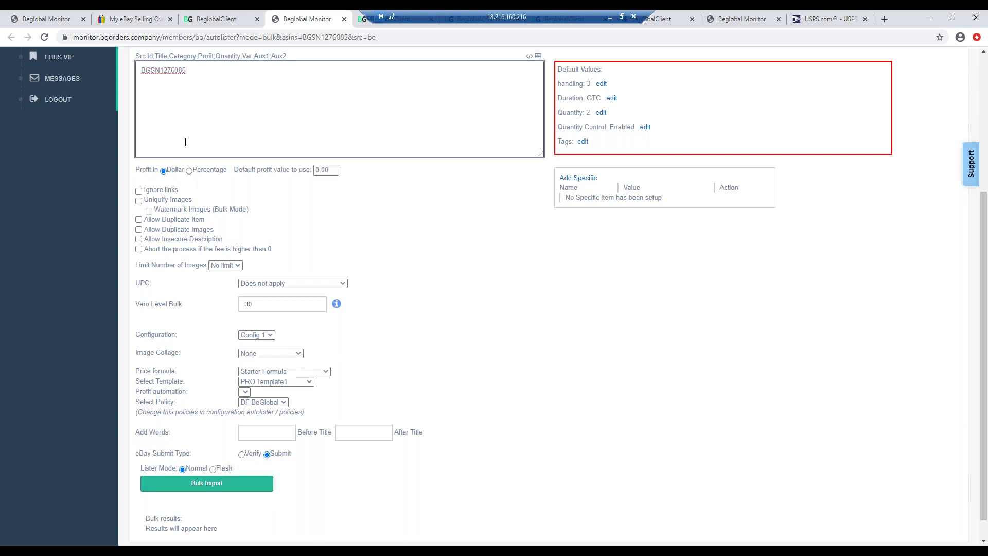
{"action": "left_click", "coordinate": [196, 486]}
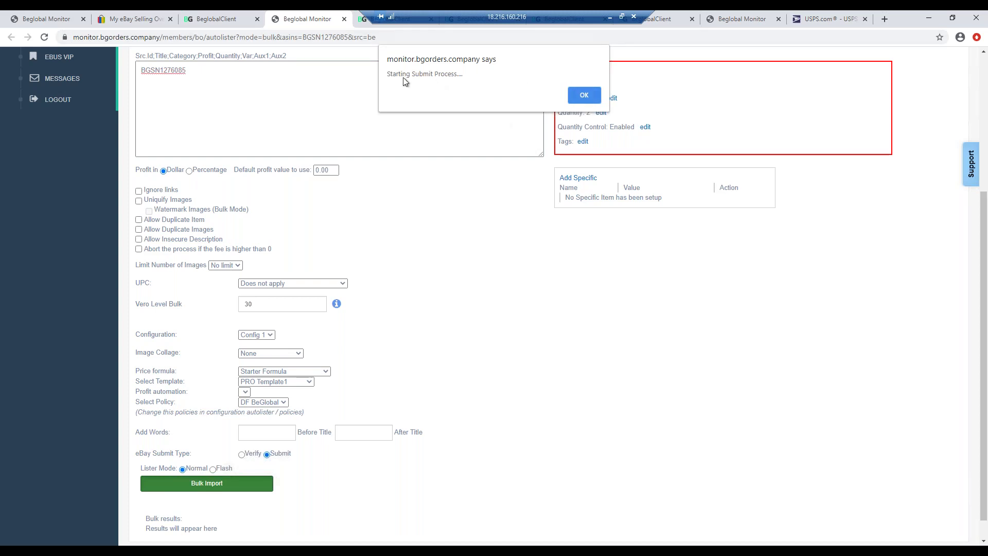
{"action": "left_click", "coordinate": [583, 98]}
{"action": "left_click", "coordinate": [583, 98]}
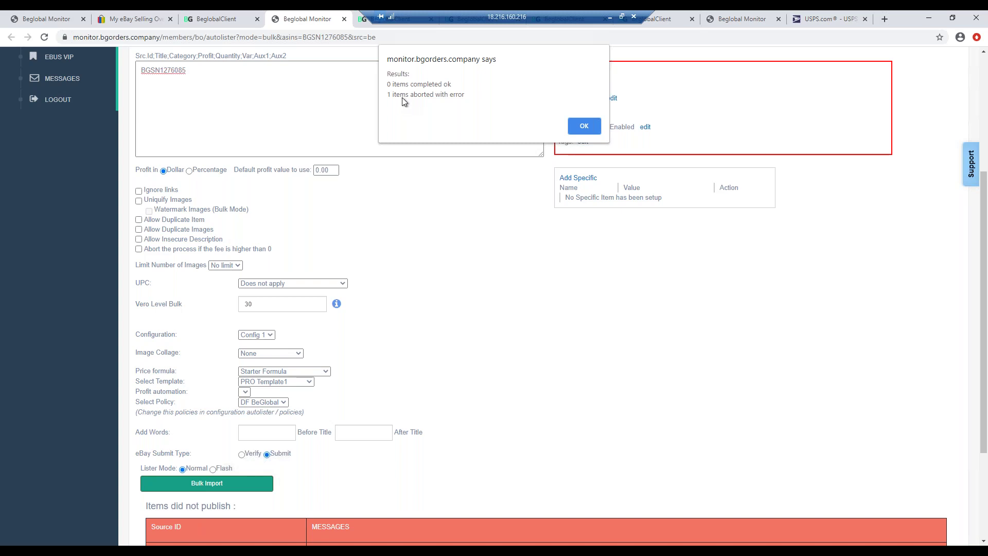
{"action": "left_click", "coordinate": [583, 127]}
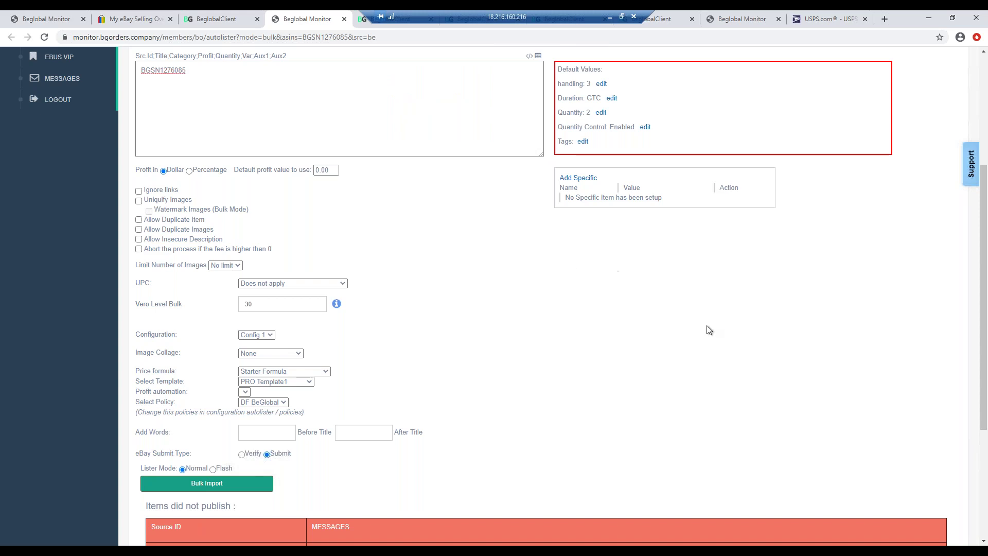
{"action": "scroll", "coordinate": [709, 335], "scroll_direction": "down", "scroll_amount": 4}
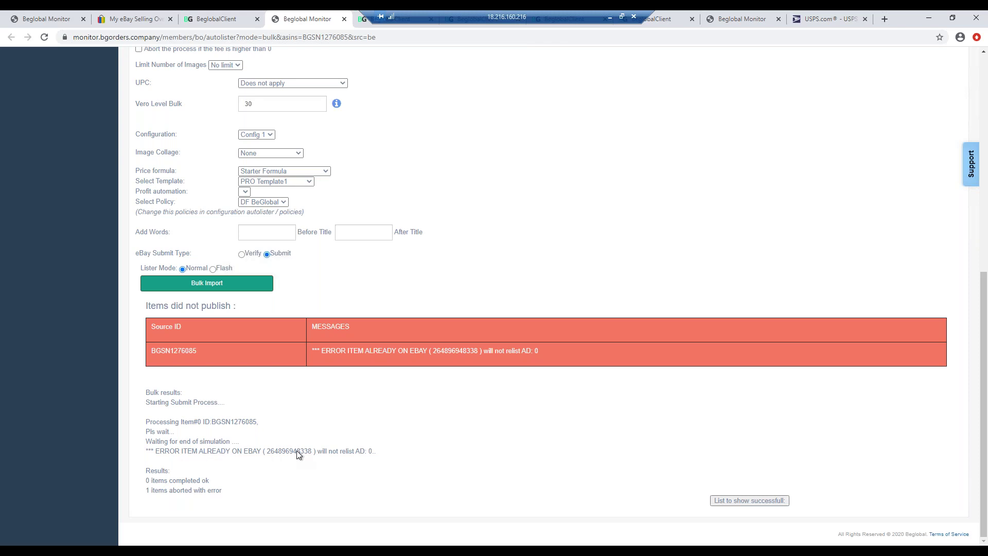
{"action": "scroll", "coordinate": [315, 248], "scroll_direction": "up", "scroll_amount": 6}
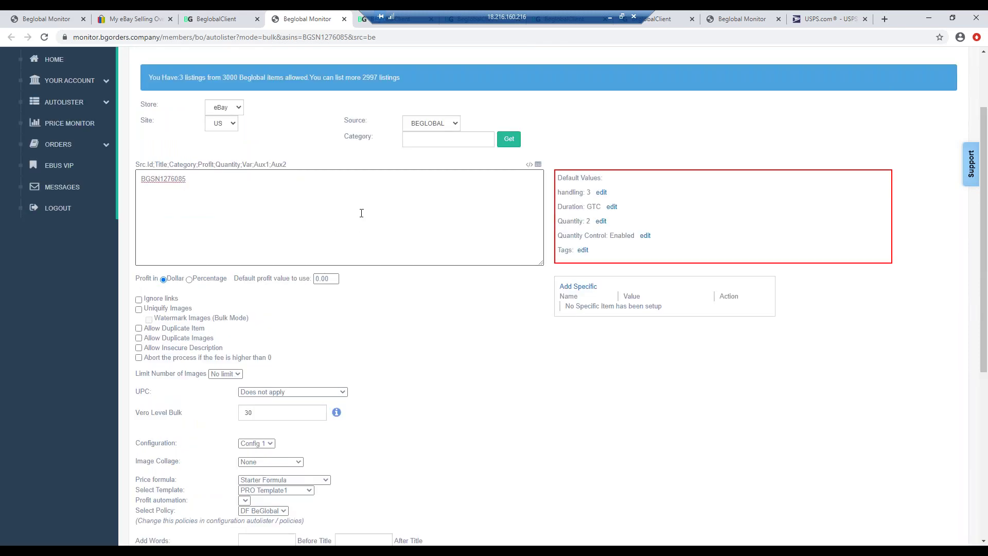
{"action": "scroll", "coordinate": [361, 213], "scroll_direction": "up", "scroll_amount": 2}
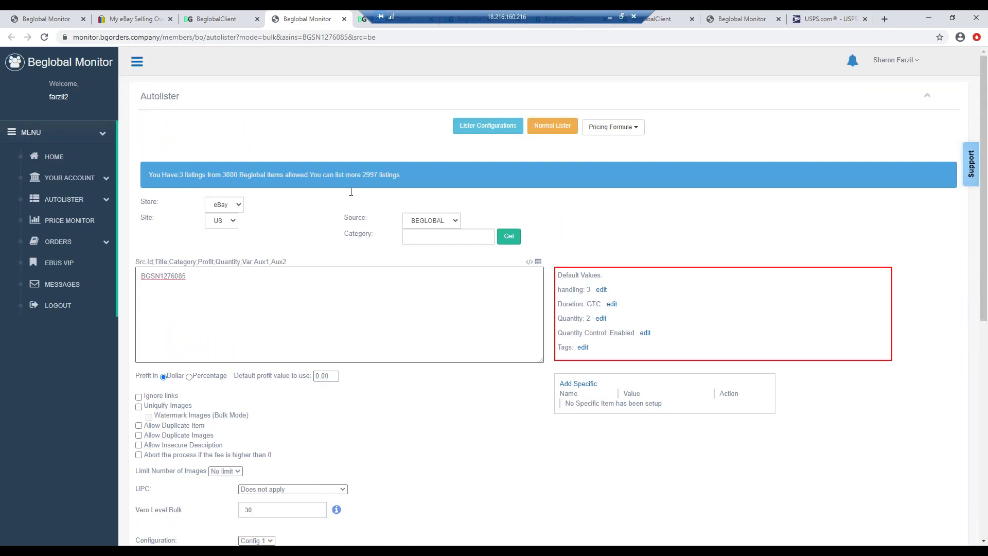
- From the DD41ToysRubberandCressite product grid, open the Kong Air Squeakers Tennis Balls Medium item
{"action": "left_click", "coordinate": [201, 17]}
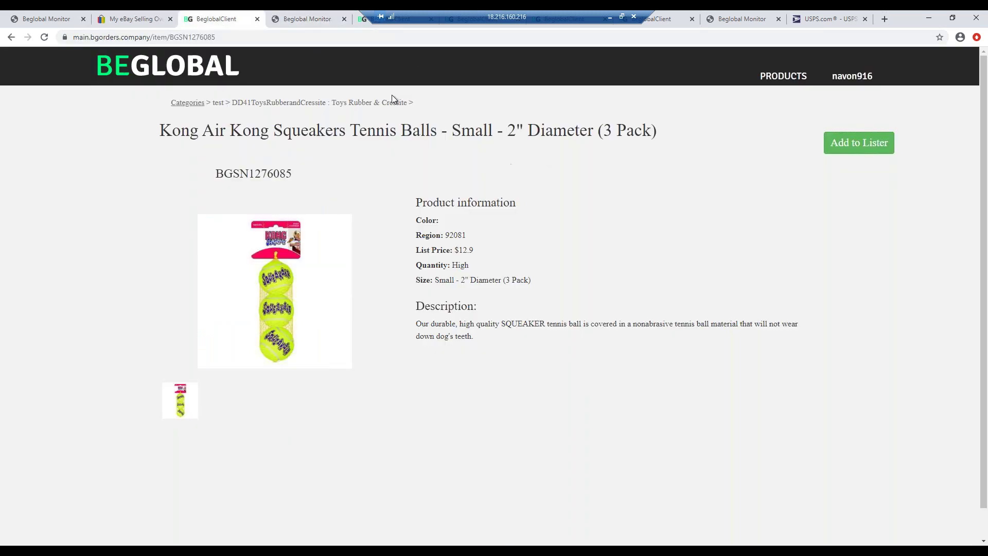
{"action": "left_click", "coordinate": [370, 104]}
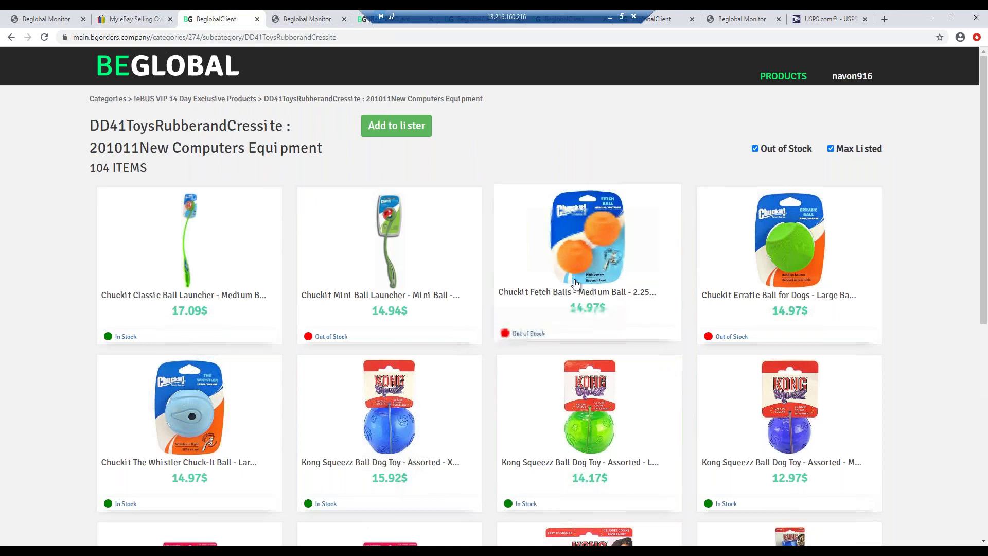
{"action": "scroll", "coordinate": [555, 299], "scroll_direction": "down", "scroll_amount": 3}
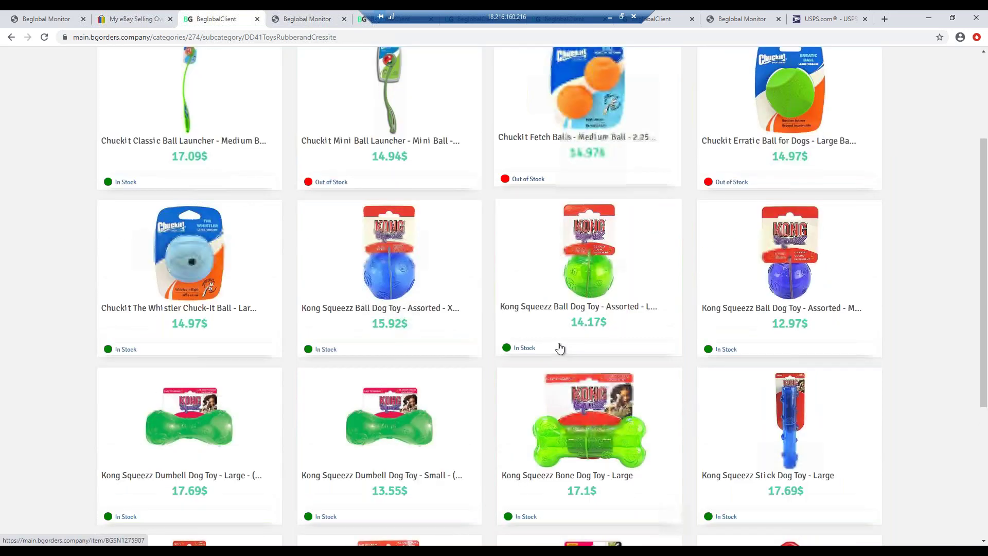
{"action": "scroll", "coordinate": [560, 348], "scroll_direction": "down", "scroll_amount": 14}
{"action": "scroll", "coordinate": [559, 349], "scroll_direction": "down", "scroll_amount": 11}
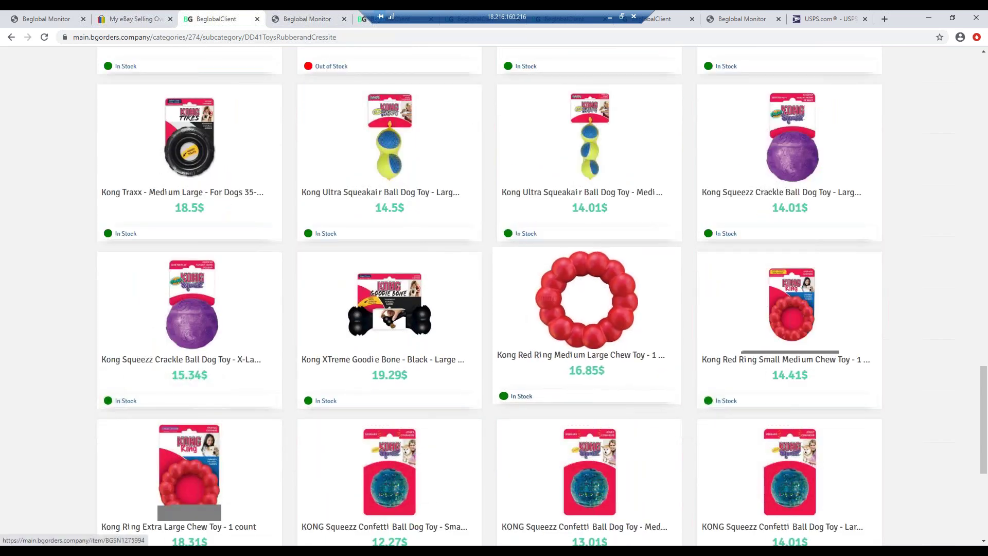
{"action": "scroll", "coordinate": [586, 309], "scroll_direction": "down", "scroll_amount": 4}
{"action": "scroll", "coordinate": [591, 255], "scroll_direction": "down", "scroll_amount": 5}
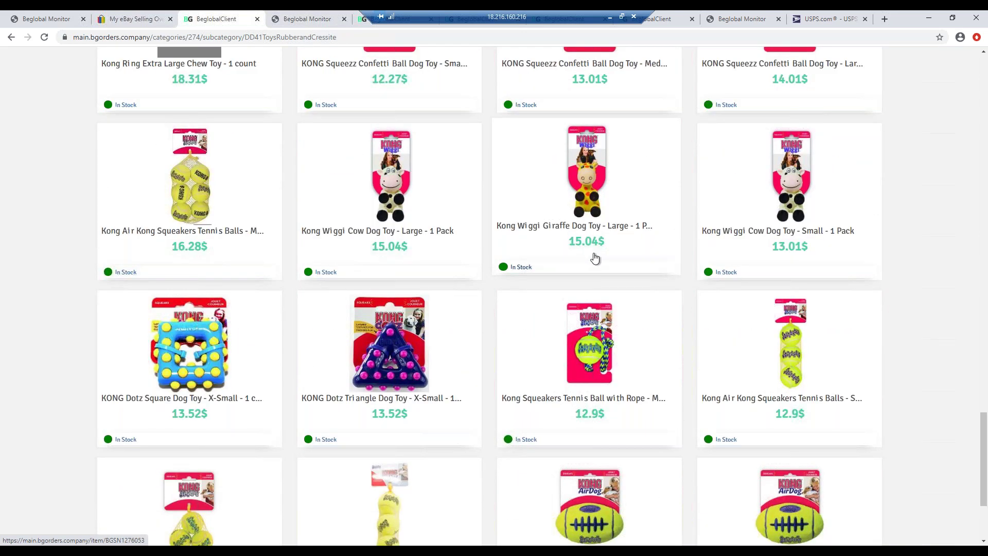
{"action": "scroll", "coordinate": [595, 257], "scroll_direction": "down", "scroll_amount": 1}
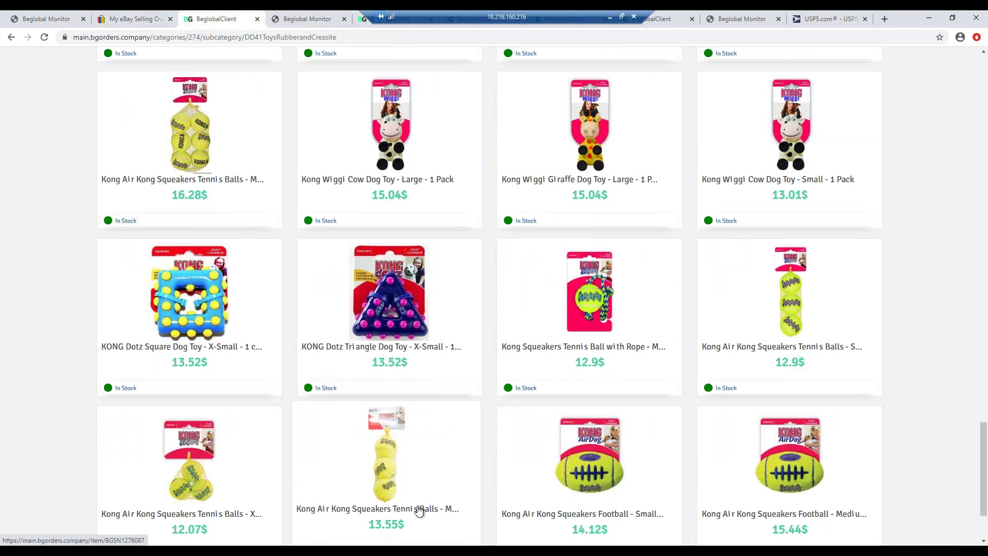
{"action": "left_click", "coordinate": [422, 503]}
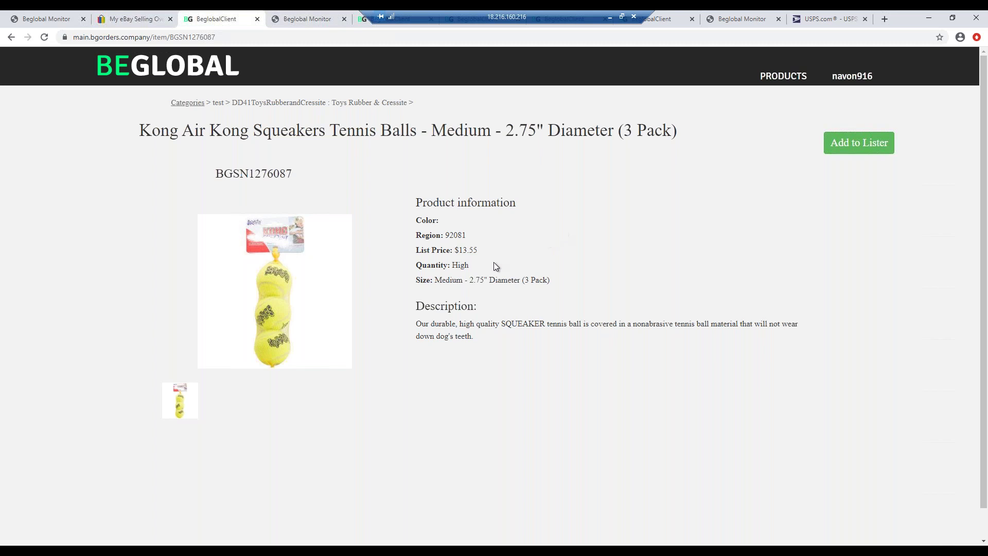
- Add BGSN1276087 to the lister and bulk-import it, ending with 1 item completed ok
{"action": "left_click", "coordinate": [834, 144]}
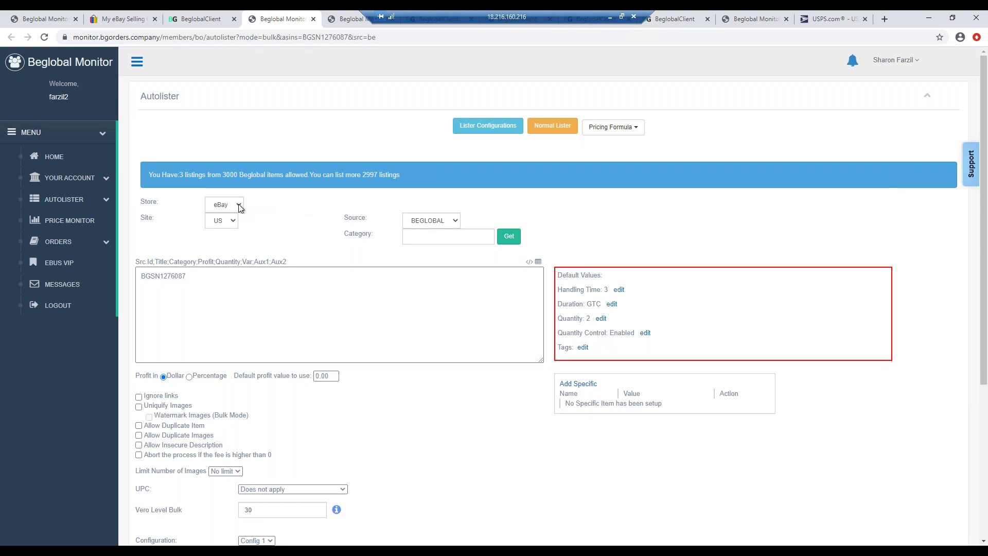
{"action": "left_click", "coordinate": [225, 320]}
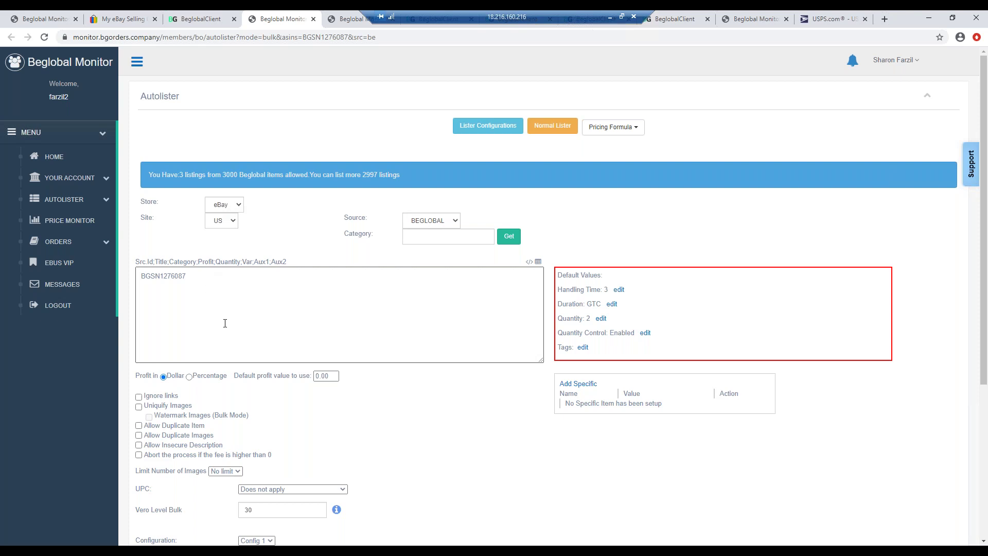
{"action": "scroll", "coordinate": [242, 311], "scroll_direction": "down", "scroll_amount": 2}
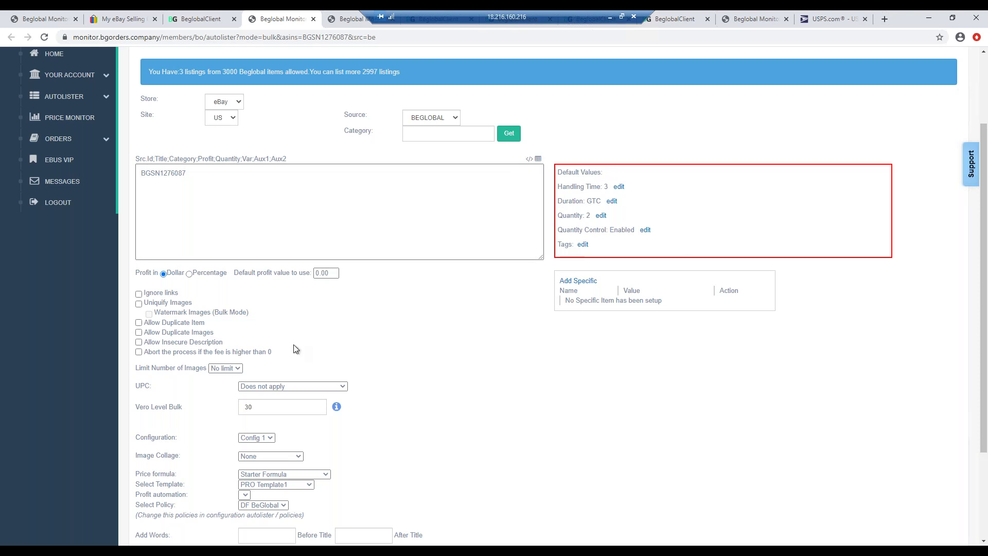
{"action": "scroll", "coordinate": [296, 349], "scroll_direction": "down", "scroll_amount": 2}
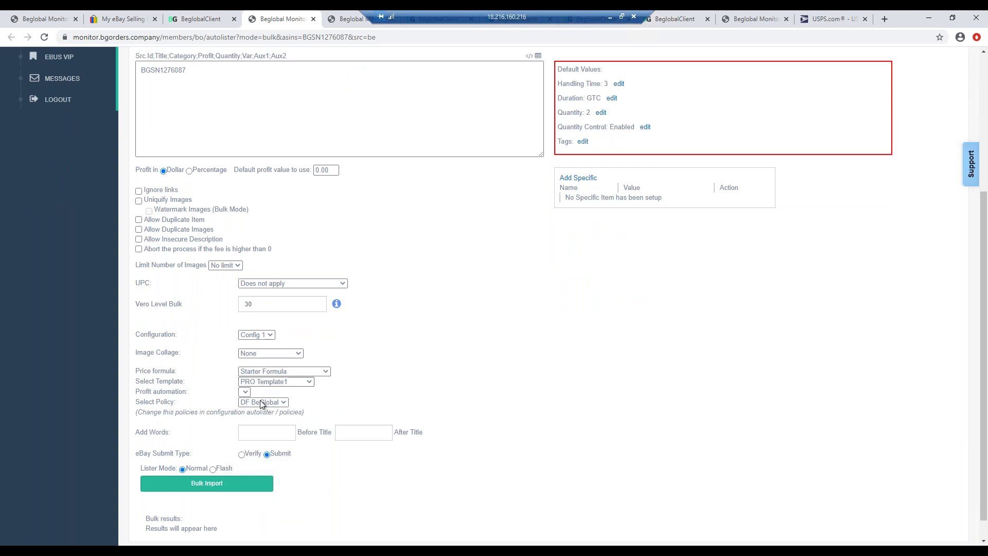
{"action": "left_click", "coordinate": [215, 482]}
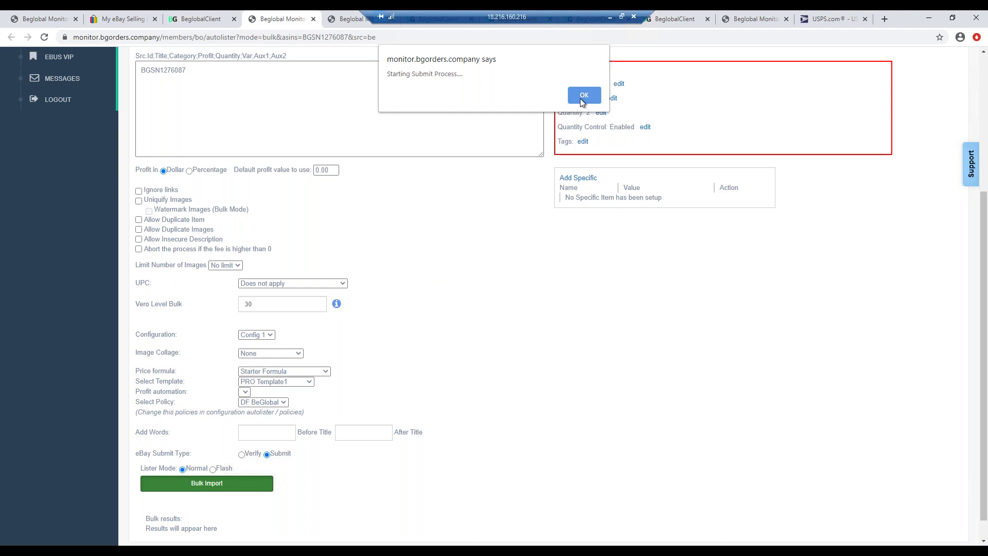
{"action": "left_click", "coordinate": [580, 100]}
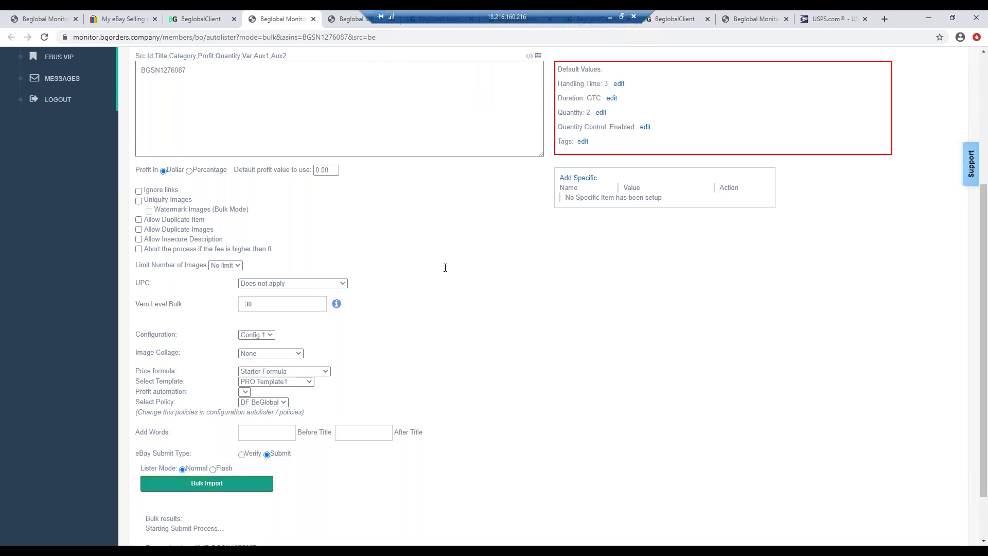
{"action": "scroll", "coordinate": [427, 347], "scroll_direction": "down", "scroll_amount": 3}
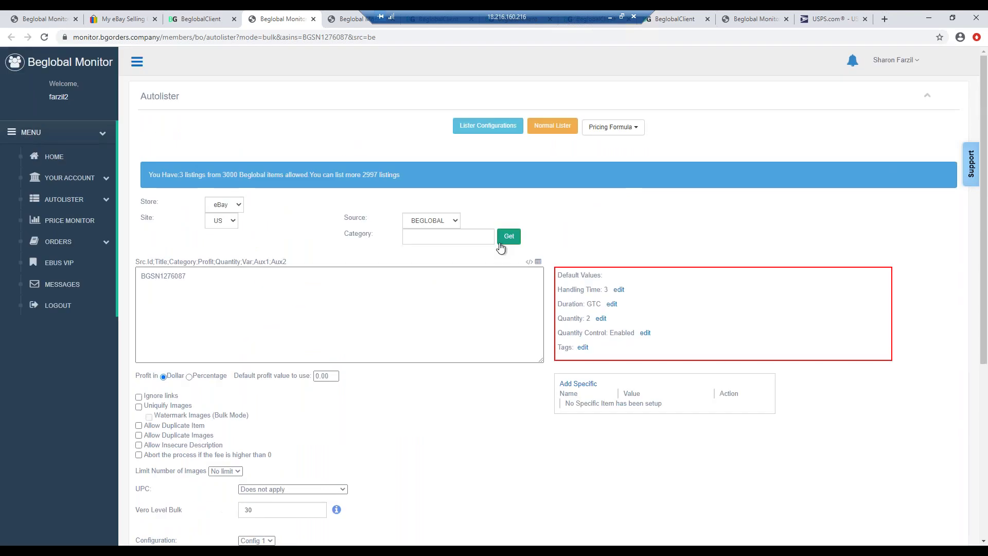
{"action": "scroll", "coordinate": [497, 378], "scroll_direction": "down", "scroll_amount": 5}
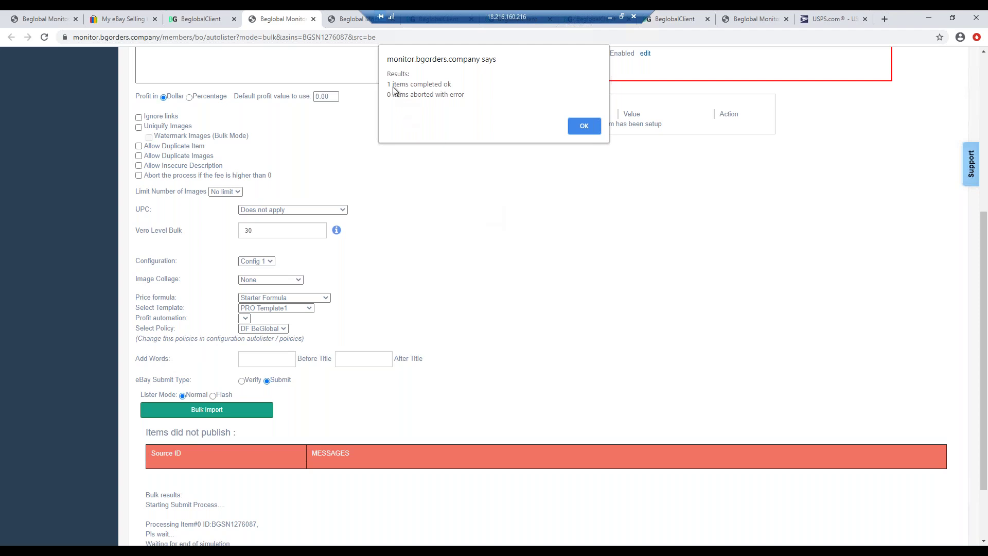
{"action": "left_click", "coordinate": [580, 126]}
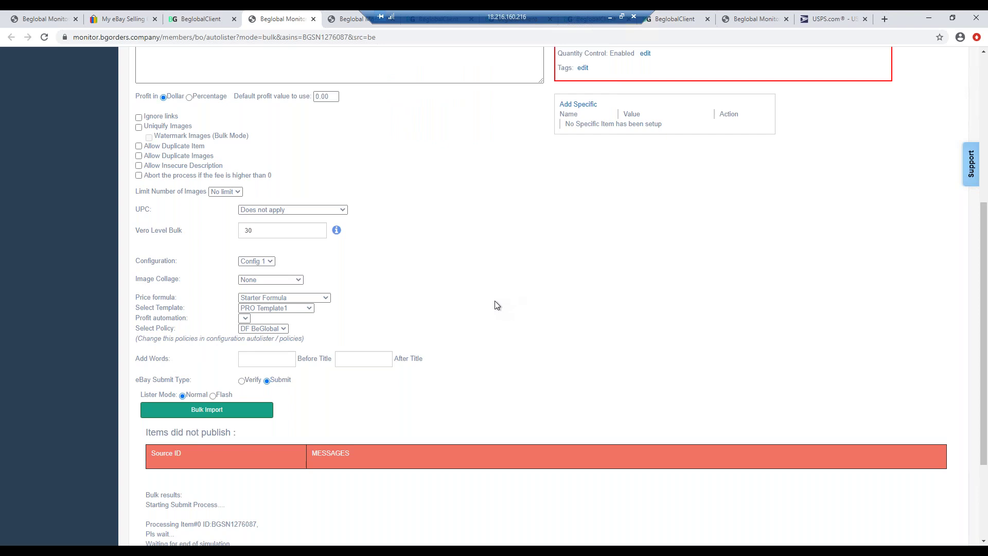
{"action": "scroll", "coordinate": [497, 305], "scroll_direction": "up", "scroll_amount": 4}
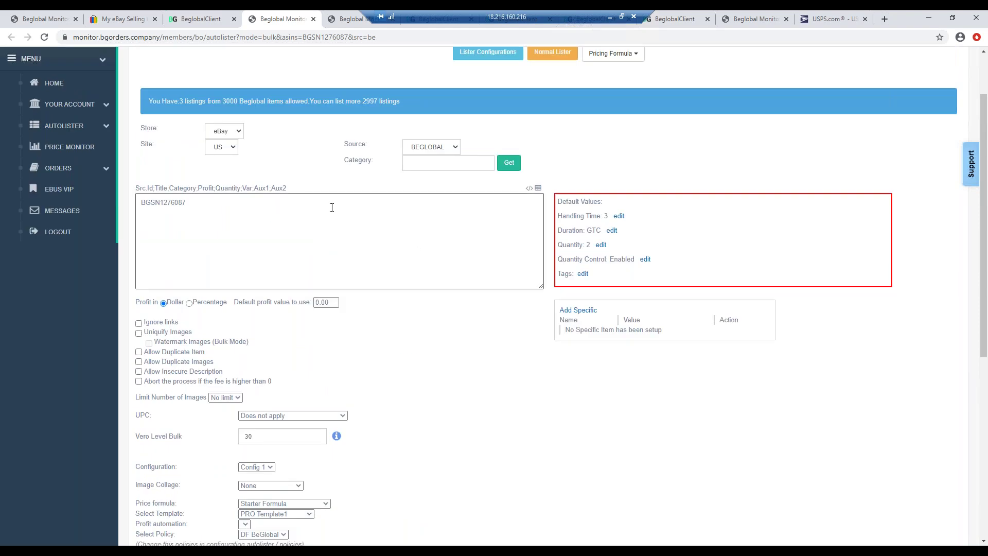
- Follow the BGSN1276087 Dest. ID link in the Price Monitor list to its eBay listing
{"action": "left_click", "coordinate": [76, 148]}
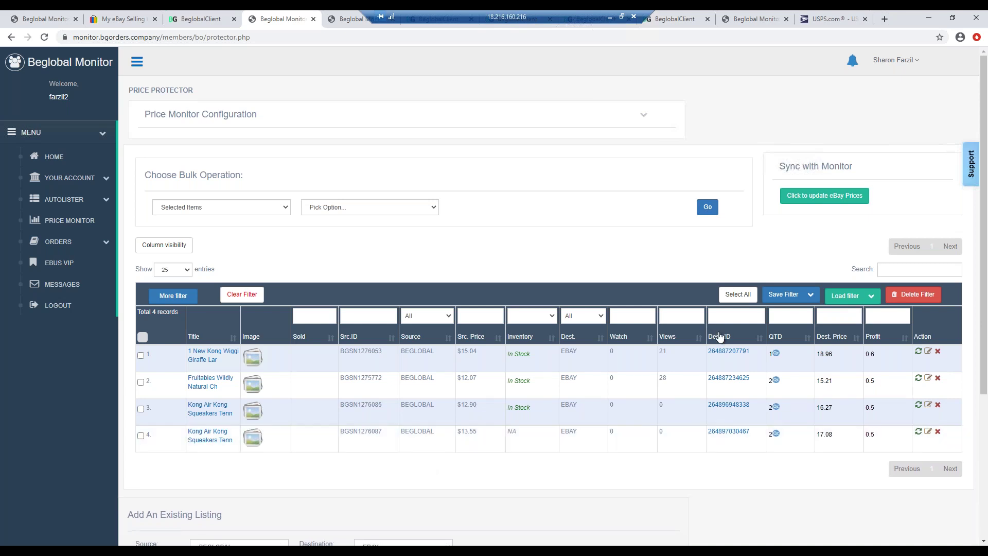
{"action": "left_click", "coordinate": [721, 435]}
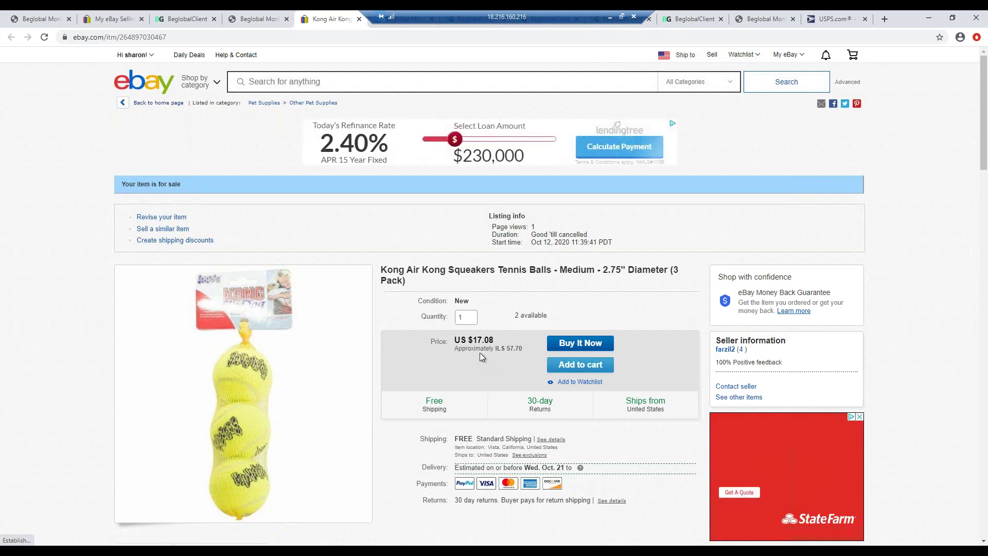
- Compute 17.08 × 0.85 = 14.518 in Calculator, then hide it to return to the listing
{"action": "left_click_drag", "start_coordinate": [494, 340], "coordinate": [472, 340]}
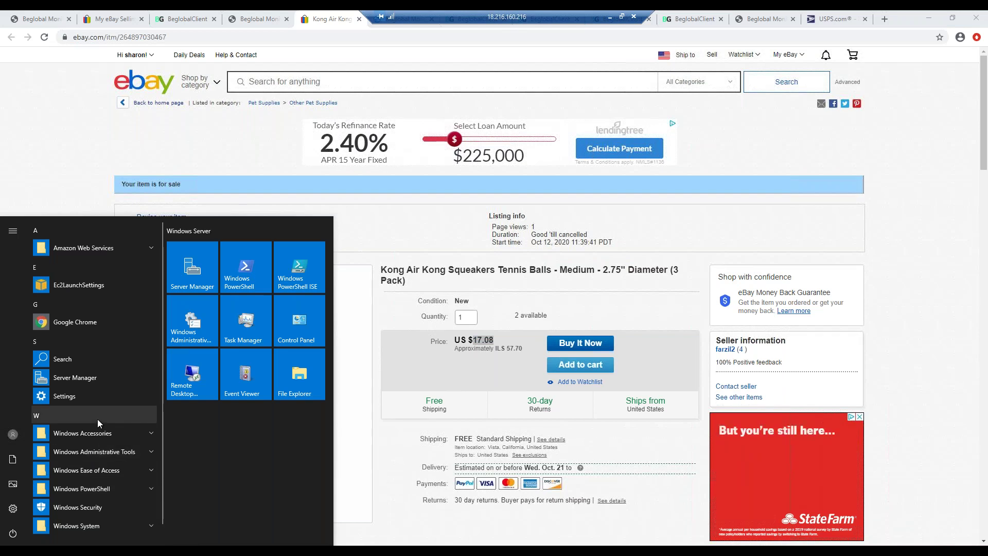
{"action": "type", "text": "cal"}
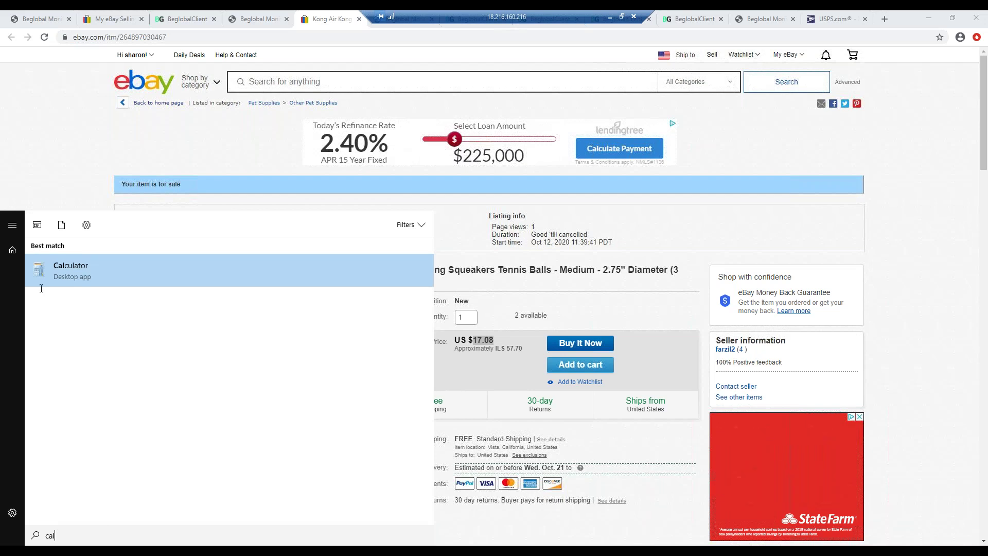
{"action": "left_click", "coordinate": [63, 270]}
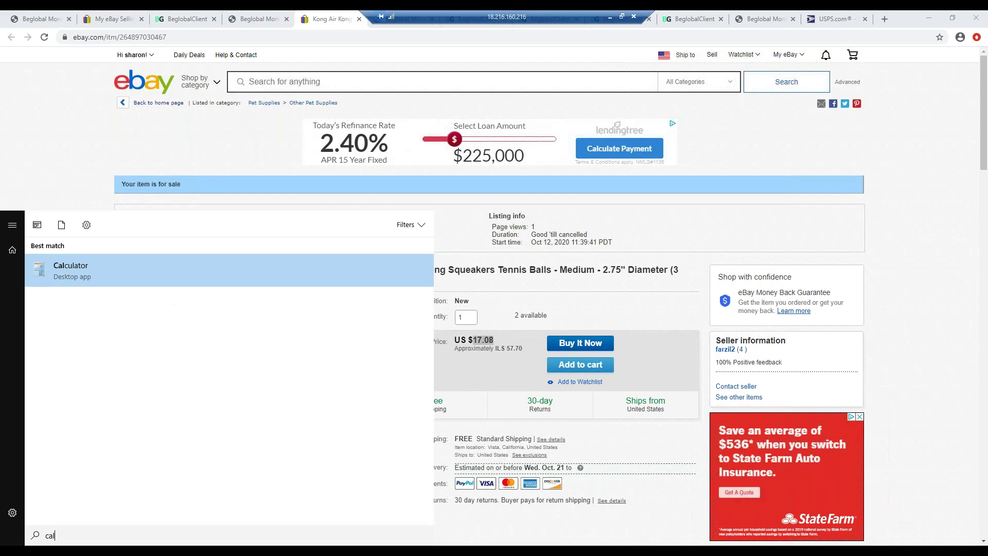
{"action": "type", "text": "17.08 "}
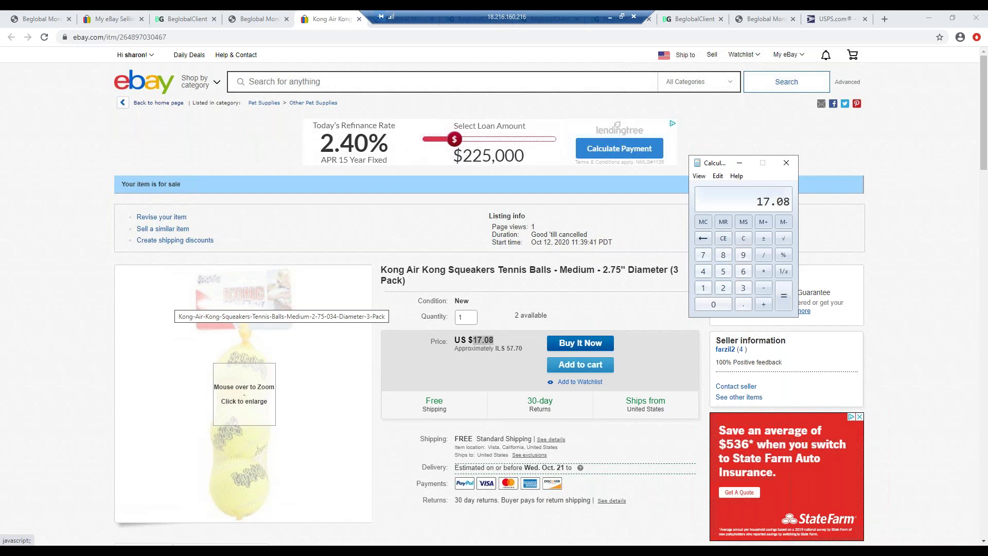
{"action": "type", "text": "* 0.85"}
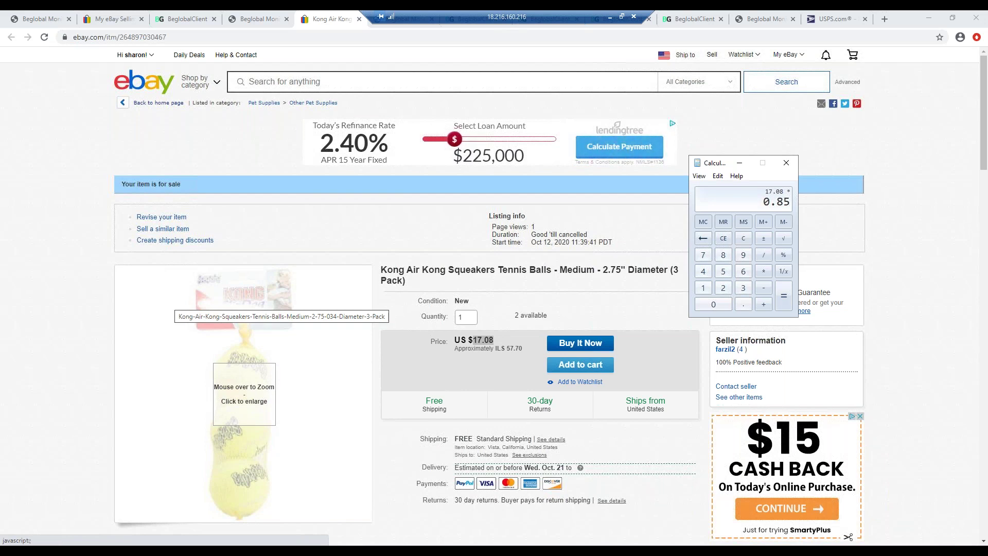
{"action": "key", "text": "Return"}
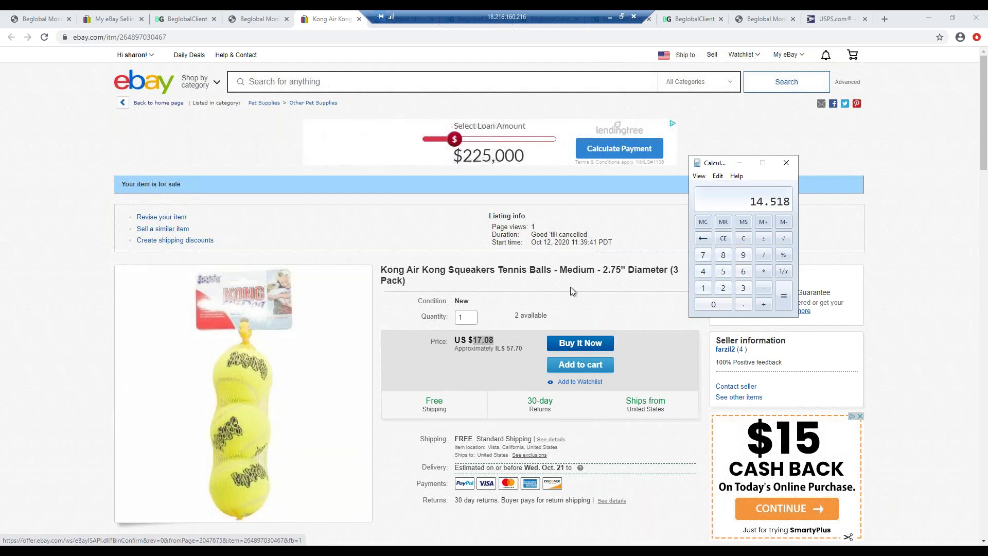
{"action": "left_click", "coordinate": [740, 163]}
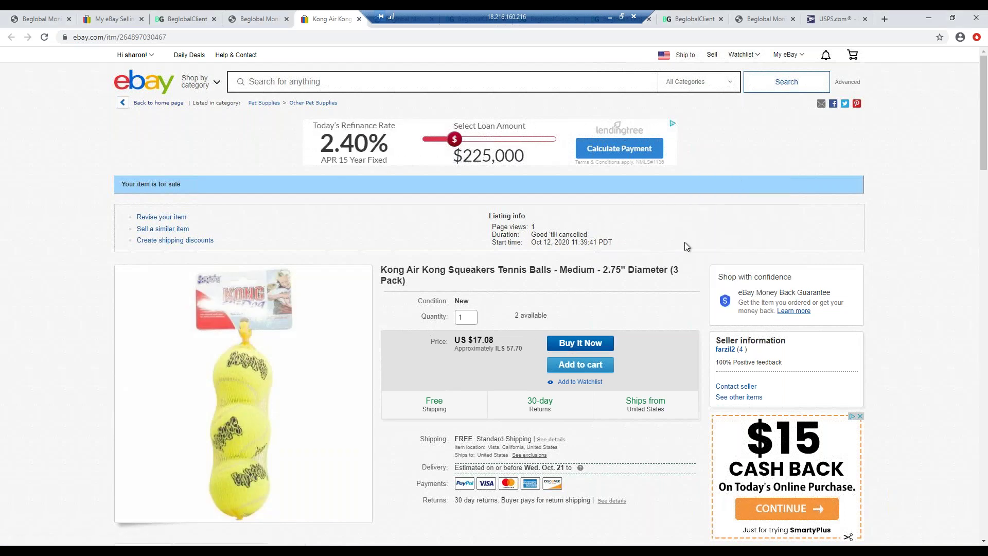
- Read through the eBay item specifics and description, then return to Beglobal Monitor's Price Protector list
{"action": "scroll", "coordinate": [684, 246], "scroll_direction": "down", "scroll_amount": 3}
{"action": "scroll", "coordinate": [684, 242], "scroll_direction": "down", "scroll_amount": 2}
{"action": "scroll", "coordinate": [681, 242], "scroll_direction": "down", "scroll_amount": 1}
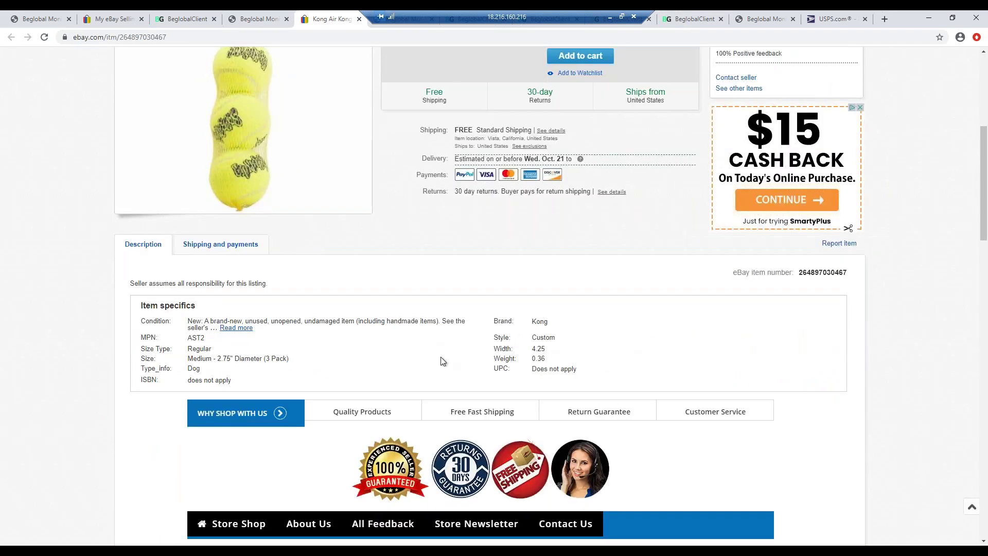
{"action": "scroll", "coordinate": [381, 355], "scroll_direction": "down", "scroll_amount": 5}
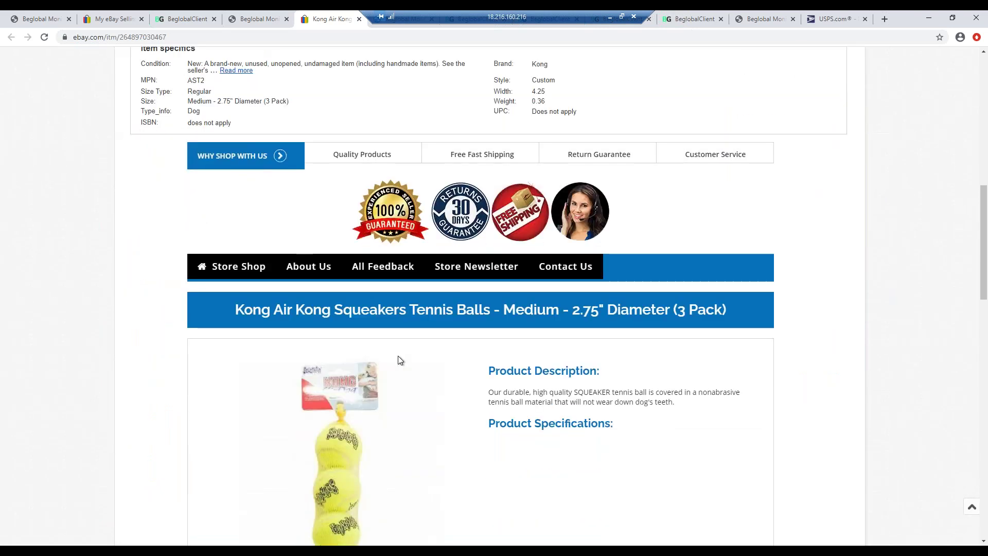
{"action": "scroll", "coordinate": [397, 356], "scroll_direction": "down", "scroll_amount": 1}
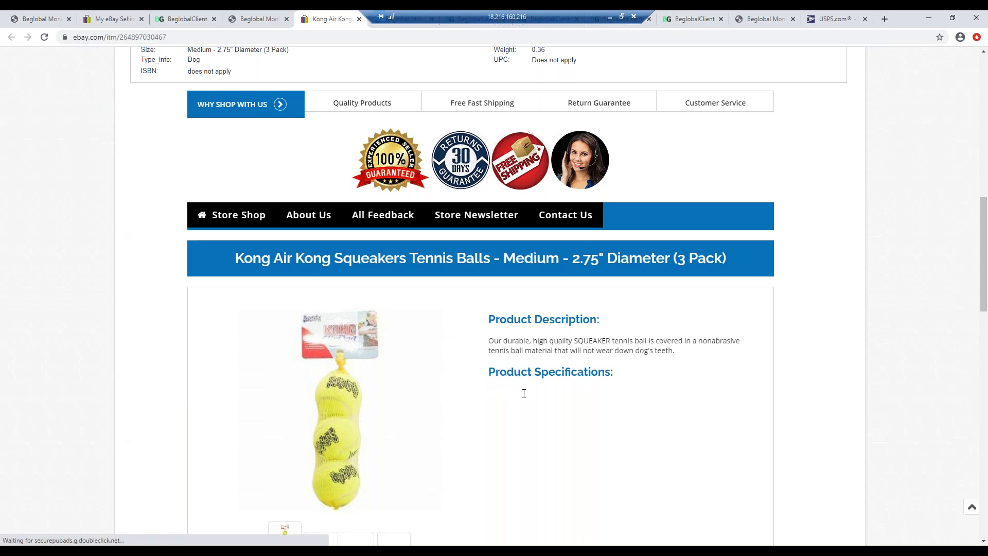
{"action": "scroll", "coordinate": [566, 401], "scroll_direction": "down", "scroll_amount": 1}
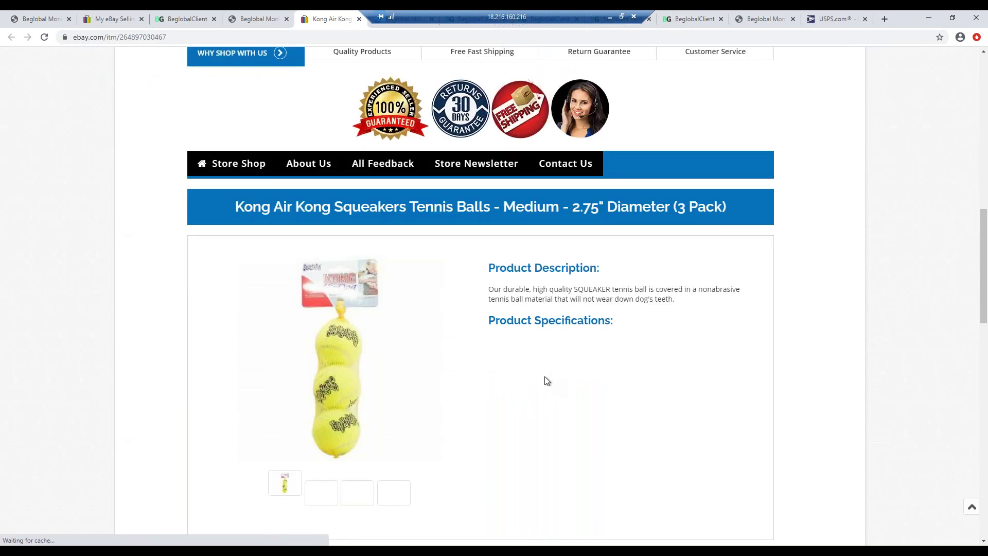
{"action": "scroll", "coordinate": [547, 380], "scroll_direction": "down", "scroll_amount": 1}
{"action": "scroll", "coordinate": [547, 380], "scroll_direction": "down", "scroll_amount": 4}
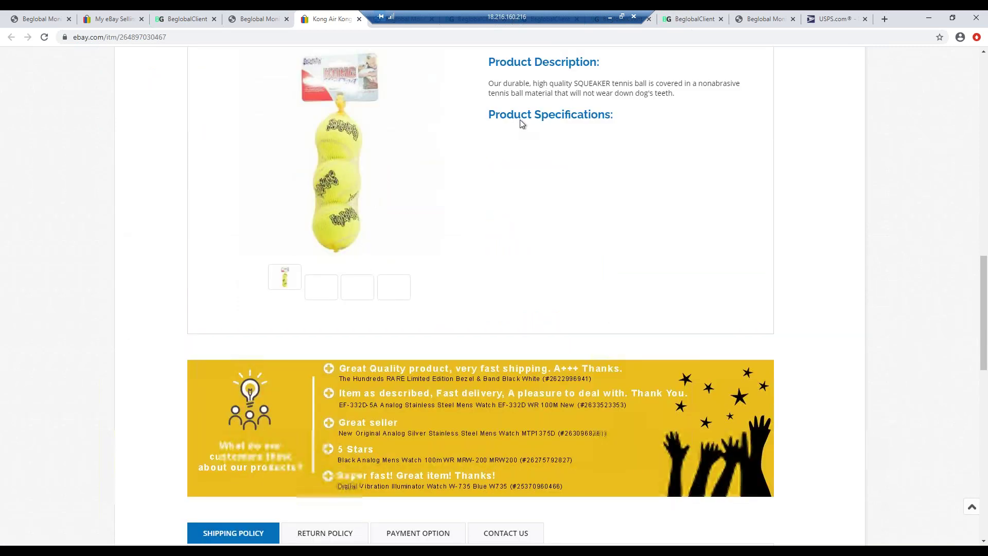
{"action": "scroll", "coordinate": [541, 183], "scroll_direction": "up", "scroll_amount": 12}
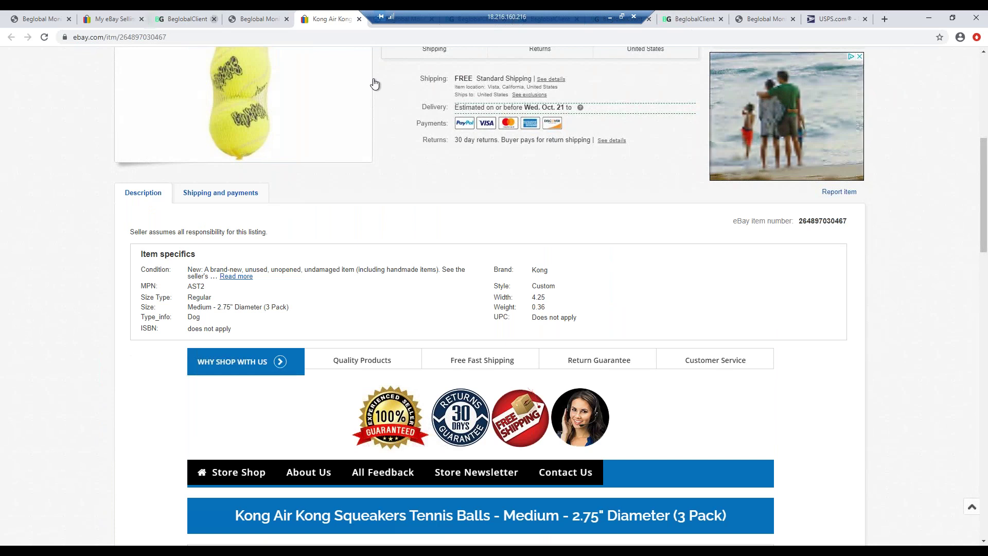
{"action": "left_click", "coordinate": [257, 19]}
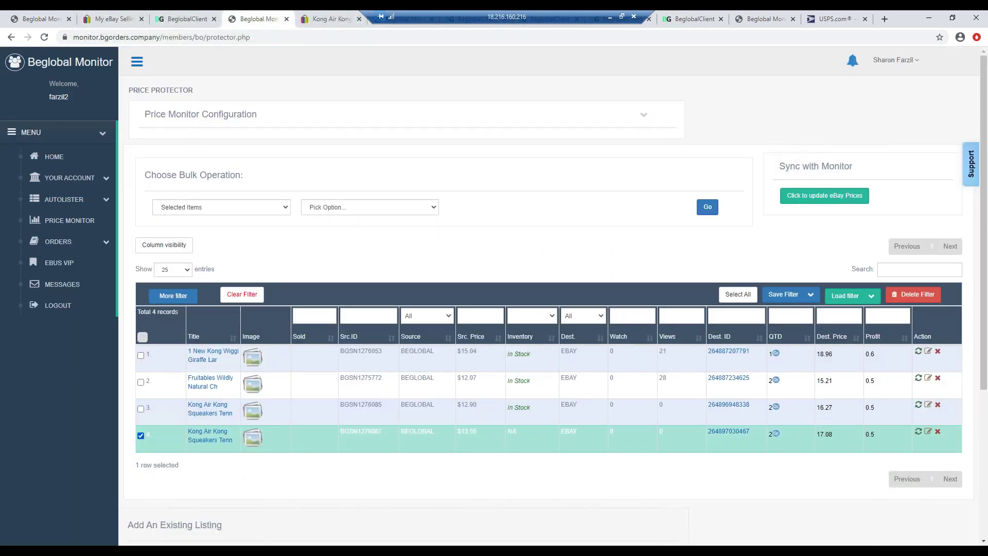
{"action": "left_click", "coordinate": [141, 435]}
{"action": "left_click", "coordinate": [140, 435]}
{"action": "left_click", "coordinate": [929, 436]}
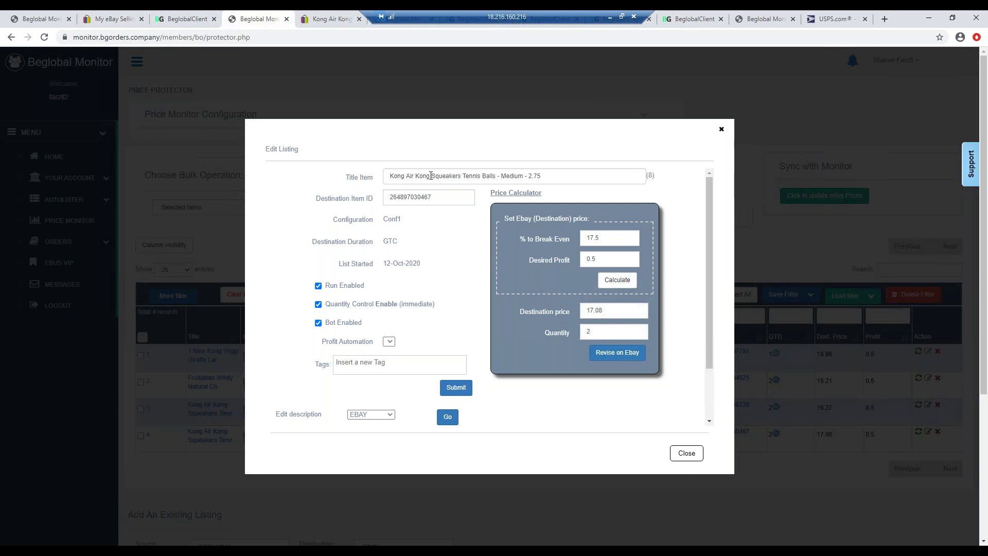
- Retitle the listing to 'Pack Of 3 Tennis Balls Squeakers Medium Size 2.75"', checking the source title
{"action": "key", "text": "shift+Home"}
{"action": "key", "text": "BackSpace"}
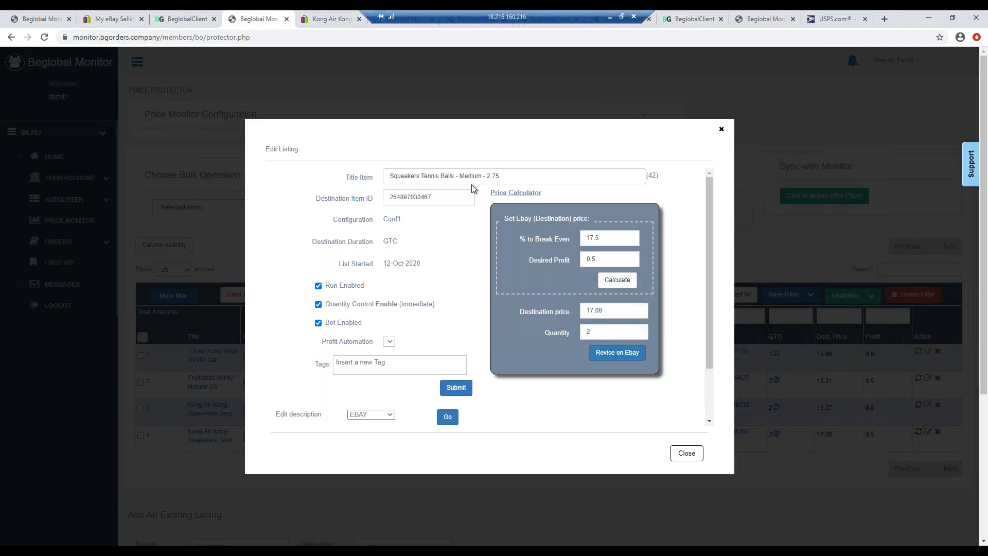
{"action": "type", "text": "Pack Of 3"}
{"action": "type", "text": "Tennis "}
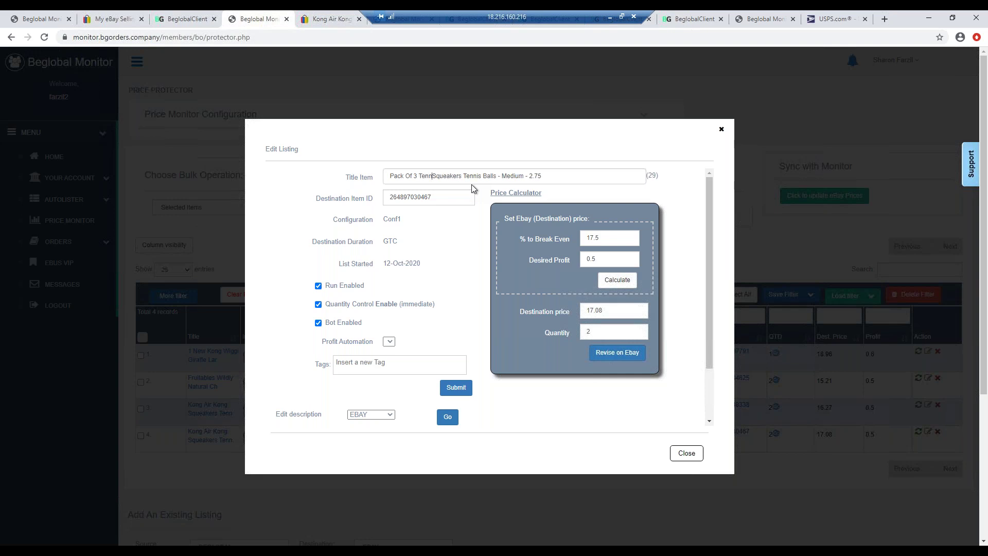
{"action": "type", "text": "Ball"}
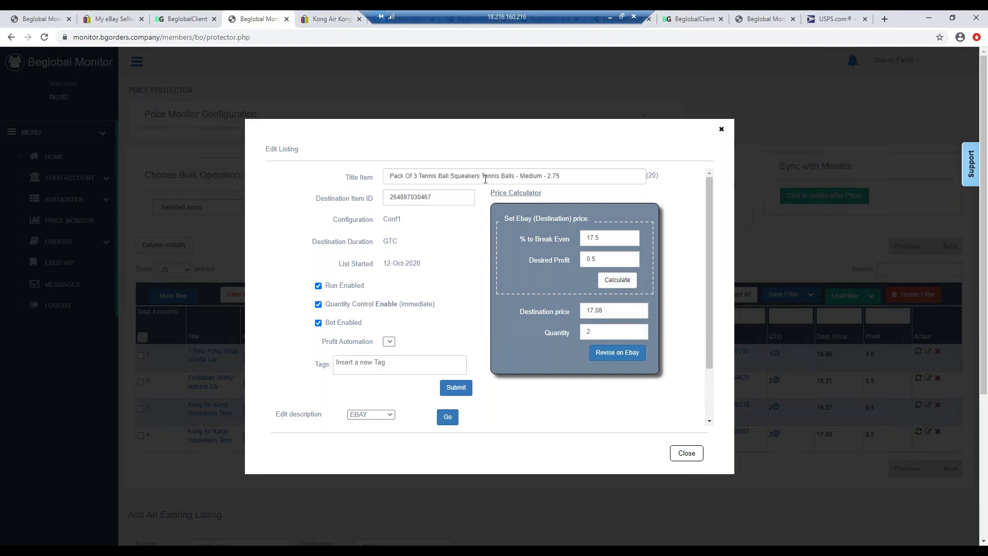
{"action": "left_click_drag", "start_coordinate": [518, 175], "coordinate": [483, 176]}
{"action": "key", "text": "BackSpace"}
{"action": "type", "text": "s"}
{"action": "key", "text": "BackSpace"}
{"action": "type", "text": "Size"}
{"action": "left_click", "coordinate": [188, 19]}
{"action": "double_click", "coordinate": [544, 134]}
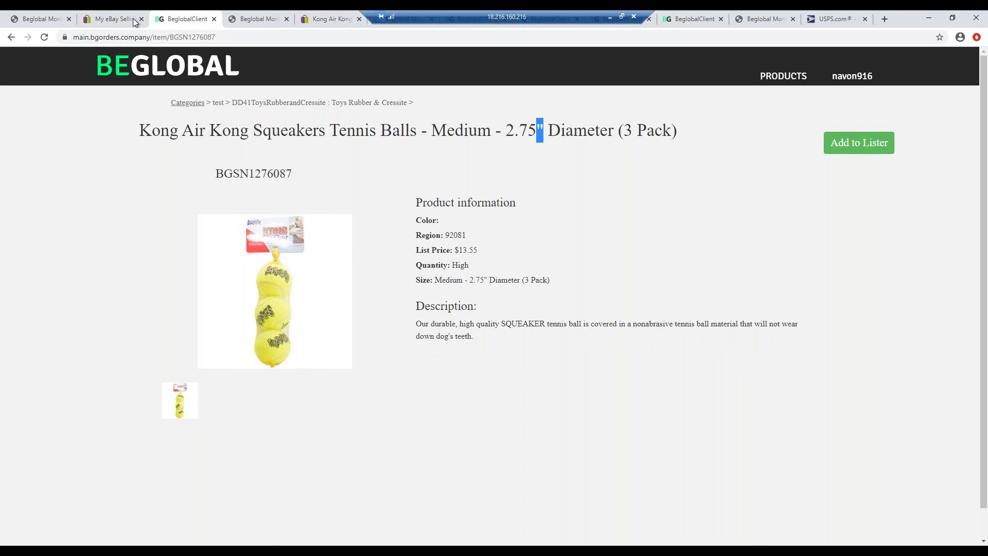
- Append 'Dog Training Gift US Seller' to the listing title, fixing the Dod typo
{"action": "left_click", "coordinate": [248, 14]}
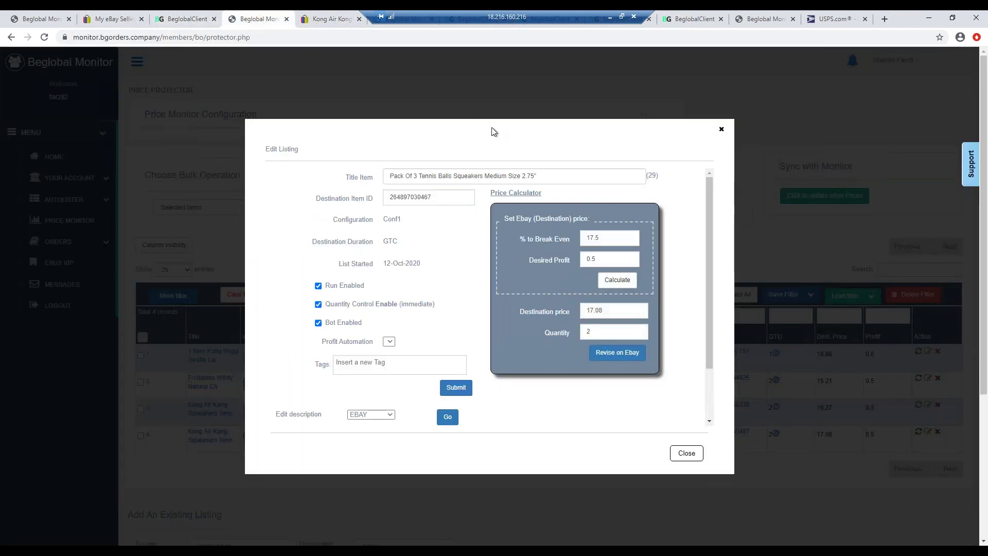
{"action": "left_click", "coordinate": [547, 176]}
{"action": "type", "text": "Dod Training Gift"}
{"action": "left_click", "coordinate": [550, 177]}
{"action": "key", "text": "BackSpace"}
{"action": "type", "text": "g"}
{"action": "type", "text": "US Seller"}
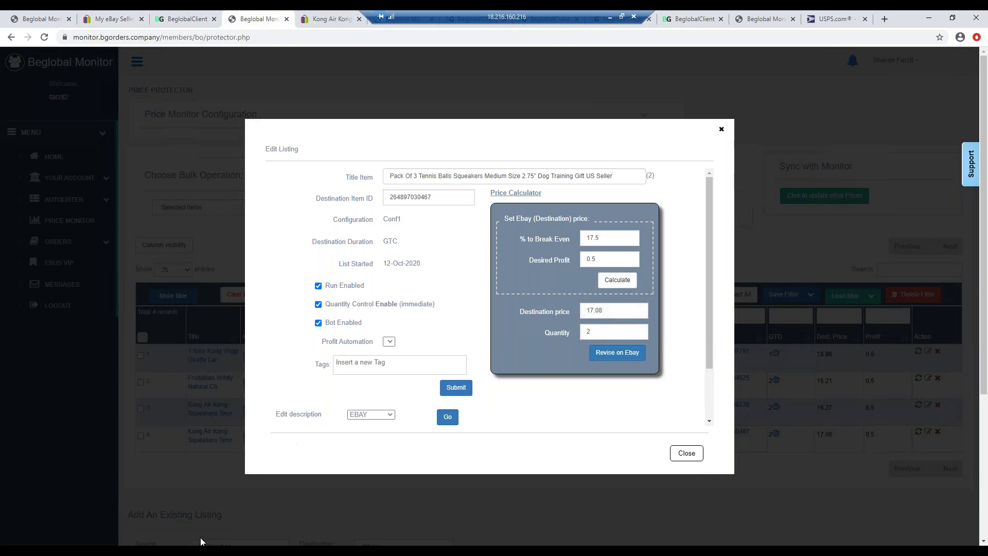
- Calculate 16.99 * 0.85 in Calculator and compare with the source product page
{"action": "key", "text": "alt+Tab"}
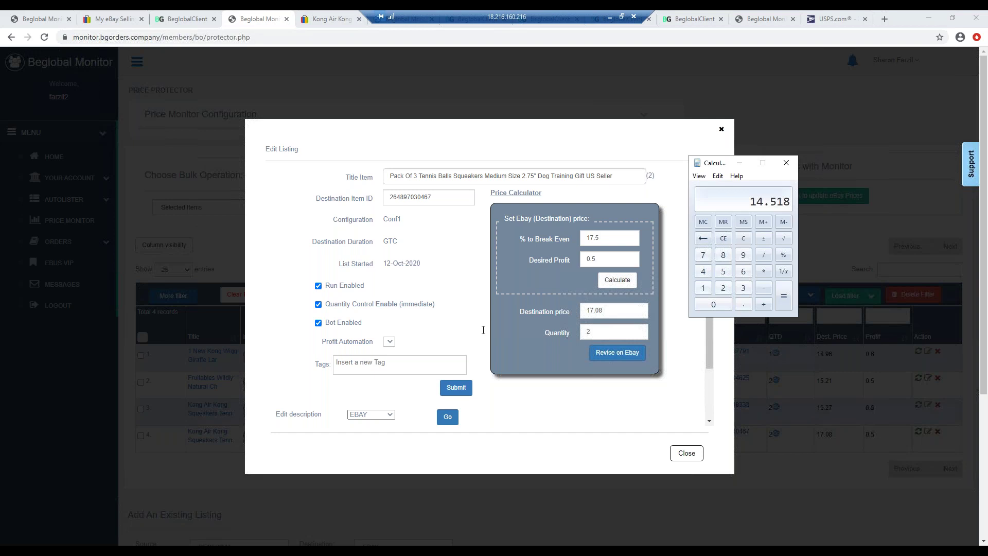
{"action": "type", "text": "16.99 * 0.85"}
{"action": "key", "text": "Return"}
{"action": "left_click", "coordinate": [177, 20]}
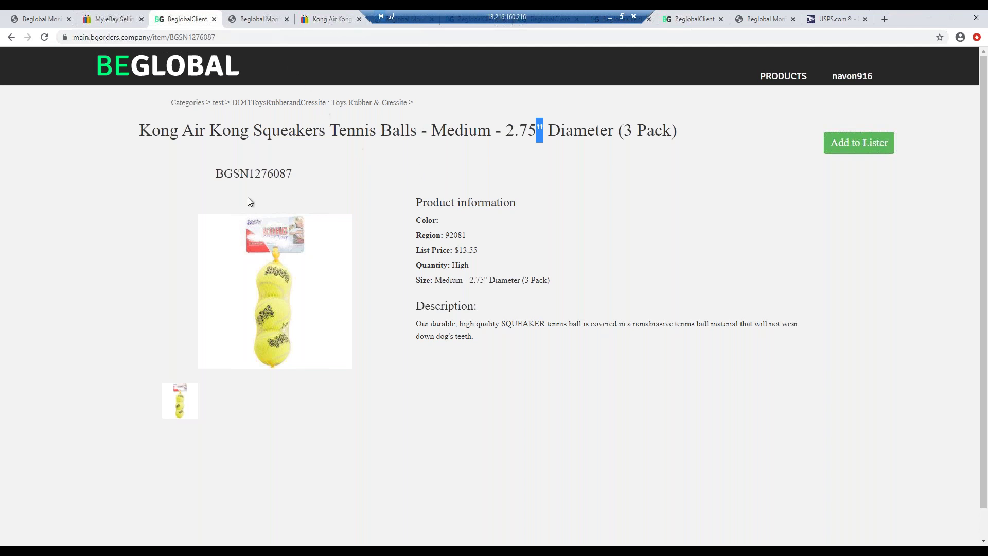
{"action": "left_click", "coordinate": [254, 18]}
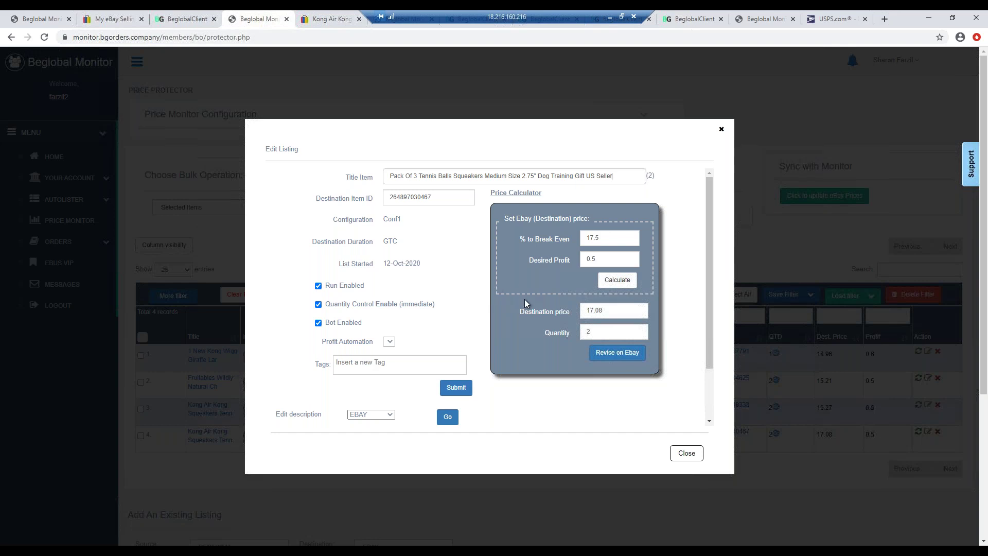
- Try break-even values 17, 17.01 and 17.03, recalculating the destination price each time
{"action": "left_click", "coordinate": [600, 259]}
{"action": "left_click", "coordinate": [602, 239]}
{"action": "key", "text": "BackSpace"}
{"action": "left_click", "coordinate": [615, 282]}
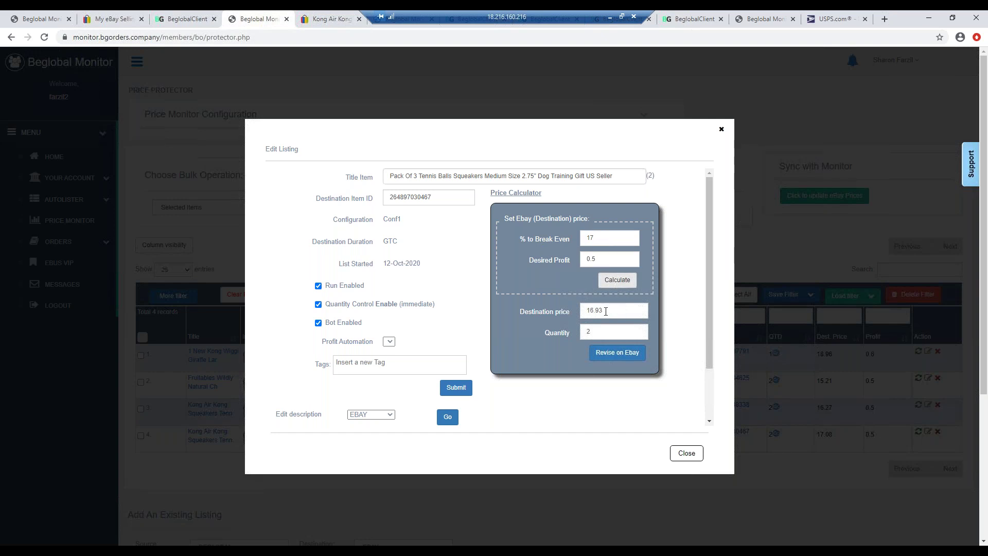
{"action": "left_click", "coordinate": [598, 239]}
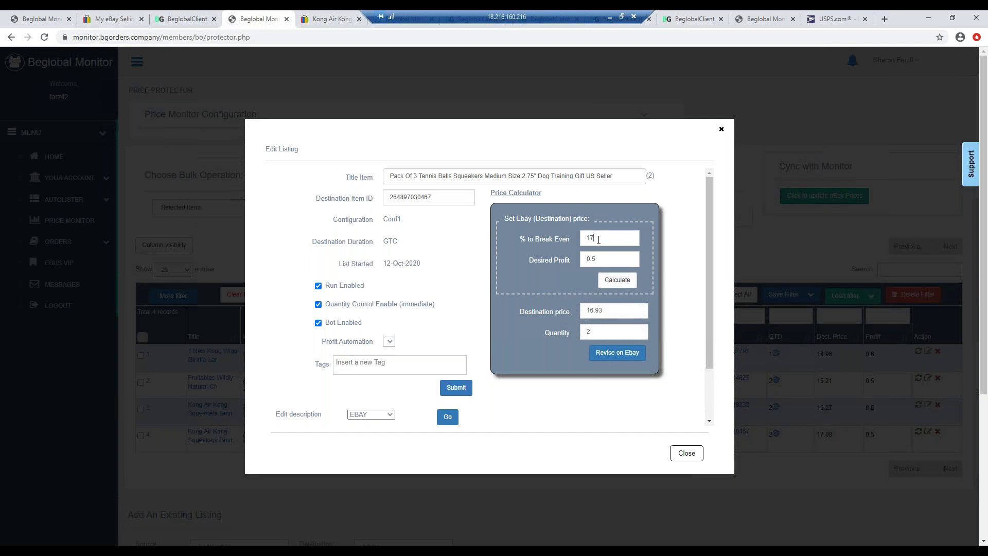
{"action": "type", "text": "01"}
{"action": "left_click", "coordinate": [618, 283]}
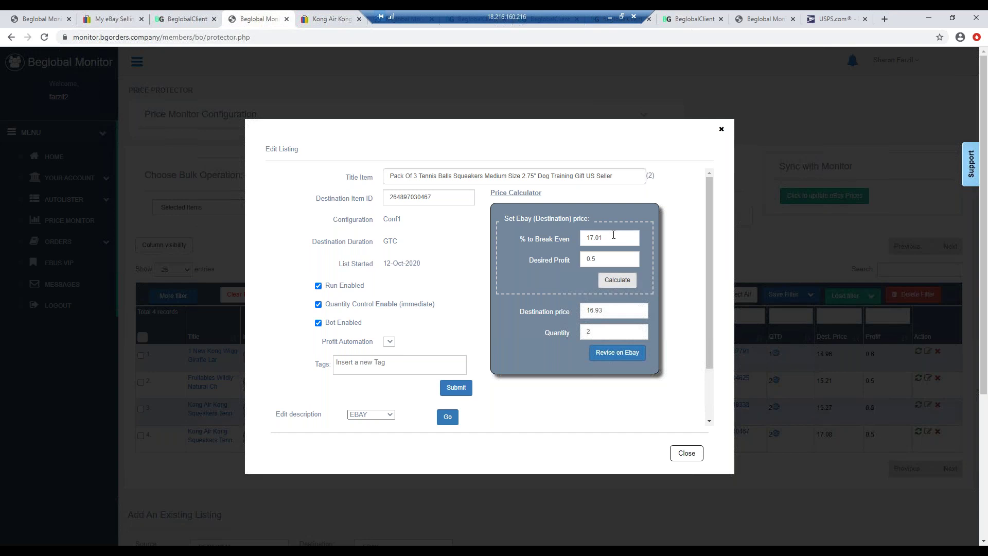
{"action": "left_click", "coordinate": [613, 236]}
{"action": "key", "text": "BackSpace"}
{"action": "type", "text": "3"}
{"action": "left_click", "coordinate": [622, 279]}
- Settle break-even at 17.28 so the destination price is 16.99, then revise on eBay
{"action": "left_click", "coordinate": [615, 239]}
{"action": "key", "text": "BackSpace"}
{"action": "key", "text": "BackSpace"}
{"action": "type", "text": "15"}
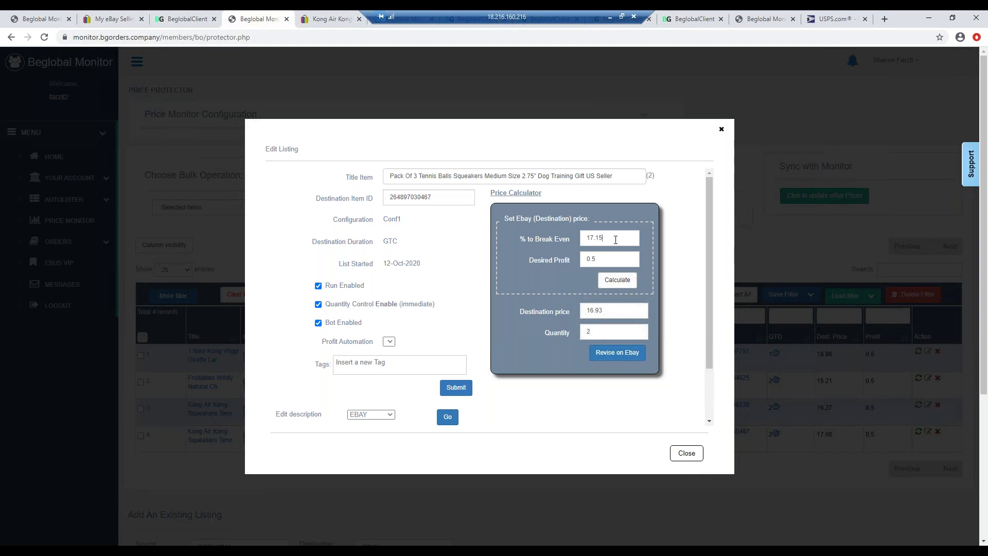
{"action": "left_click", "coordinate": [609, 281]}
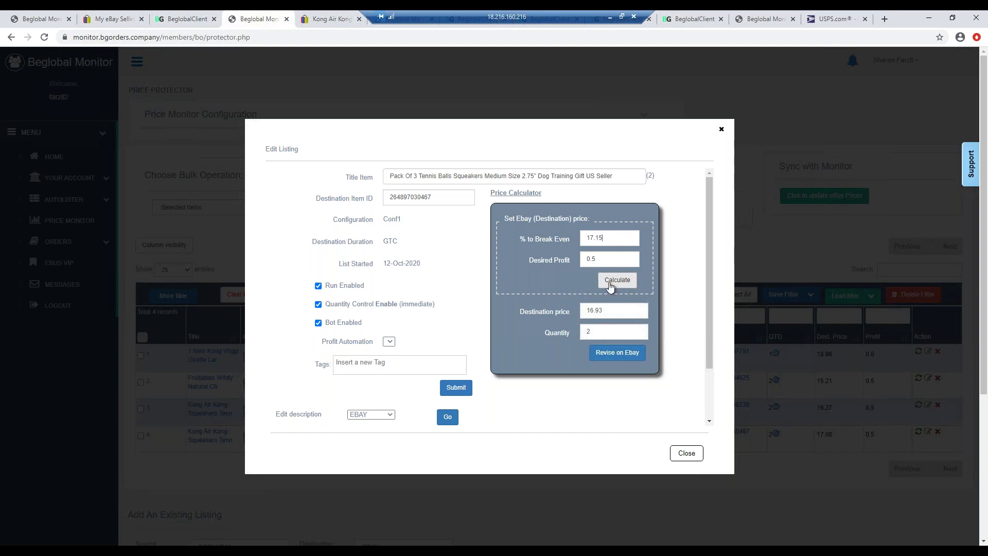
{"action": "left_click", "coordinate": [609, 241]}
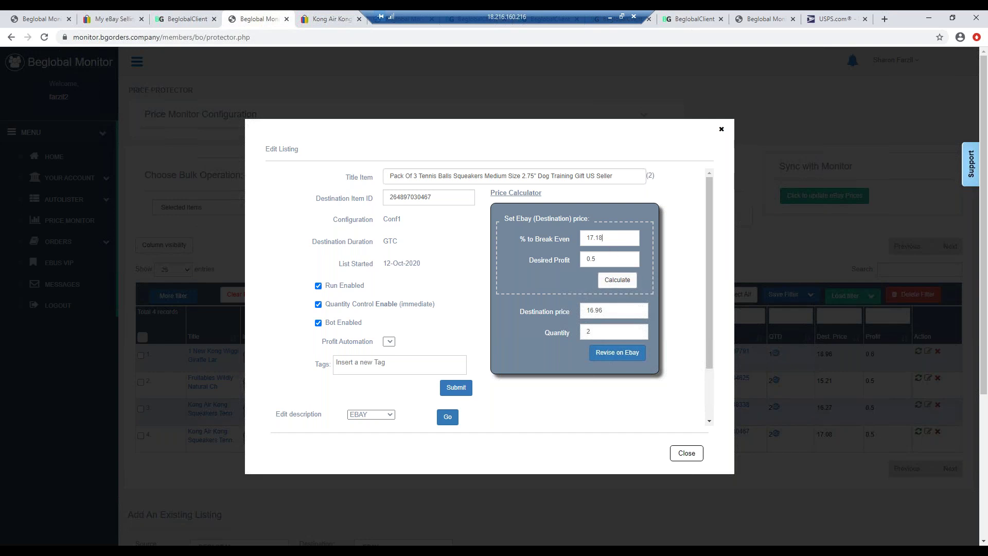
{"action": "left_click", "coordinate": [612, 279]}
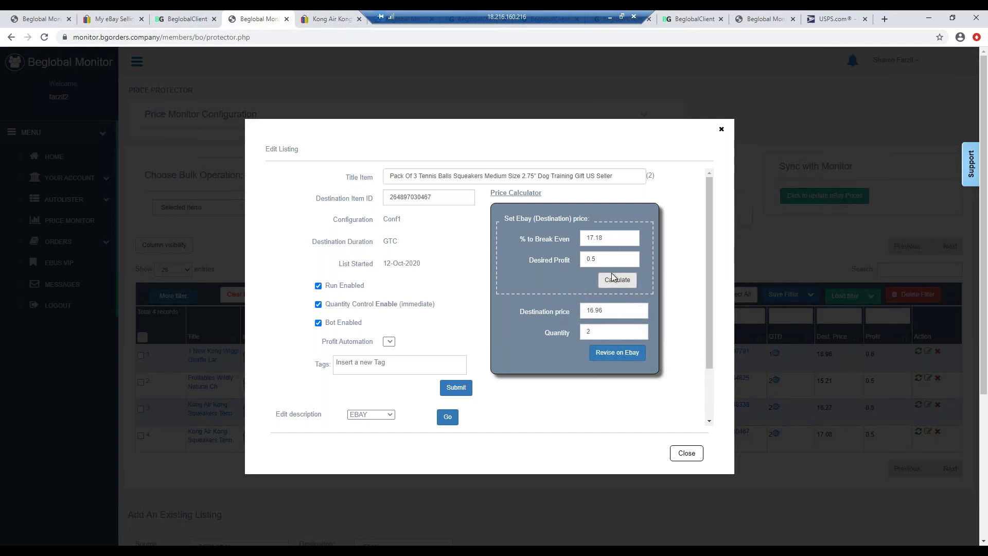
{"action": "left_click_drag", "start_coordinate": [607, 237], "coordinate": [595, 238]}
{"action": "type", "text": "20"}
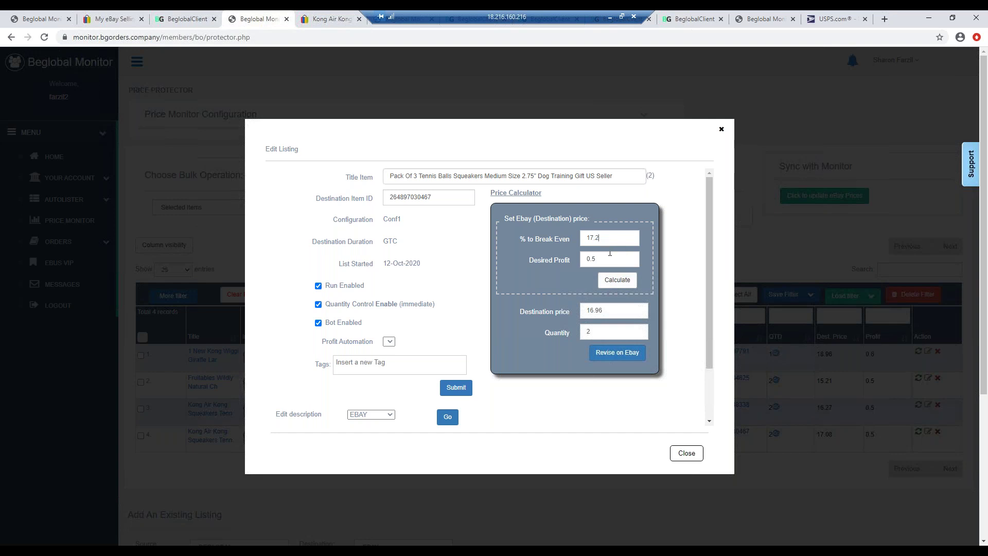
{"action": "left_click", "coordinate": [617, 280]}
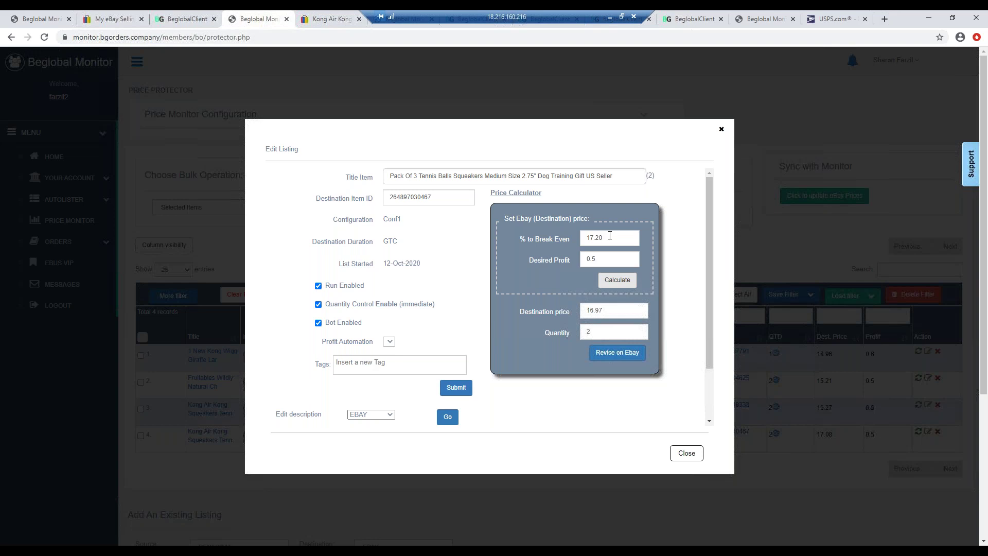
{"action": "left_click", "coordinate": [609, 236]}
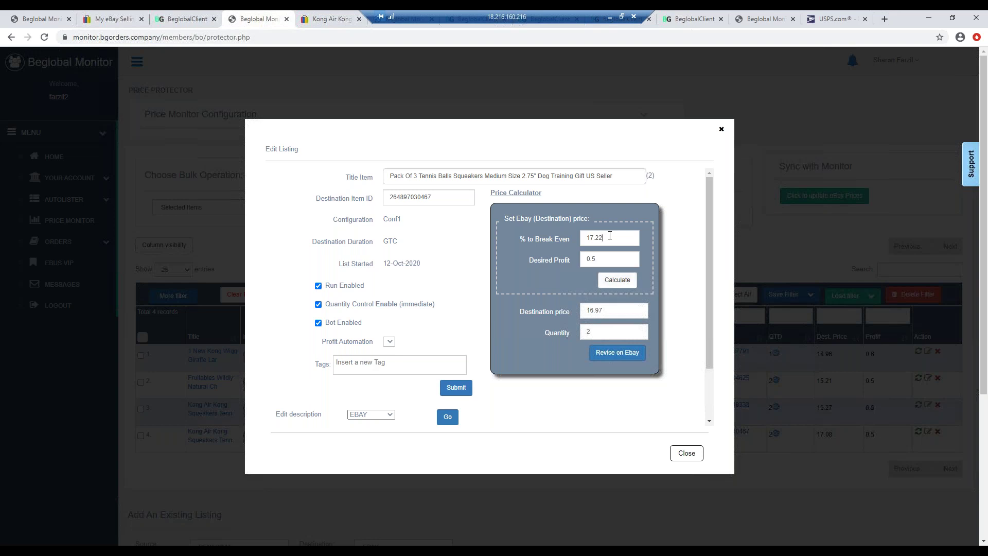
{"action": "key", "text": "Tab"}
{"action": "key", "text": "Tab"}
{"action": "left_click_drag", "start_coordinate": [607, 238], "coordinate": [598, 238]}
{"action": "type", "text": "8"}
{"action": "left_click", "coordinate": [616, 279]}
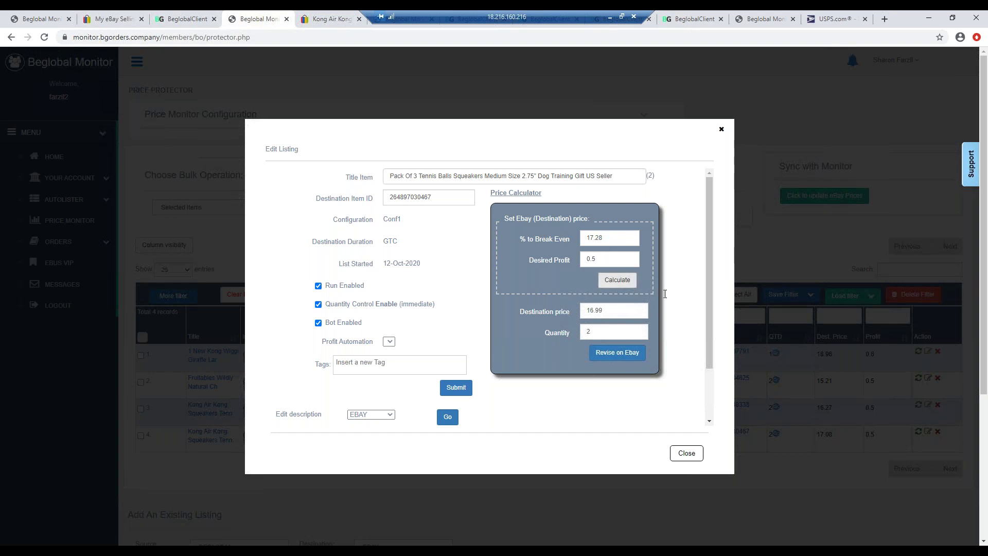
{"action": "left_click", "coordinate": [609, 357]}
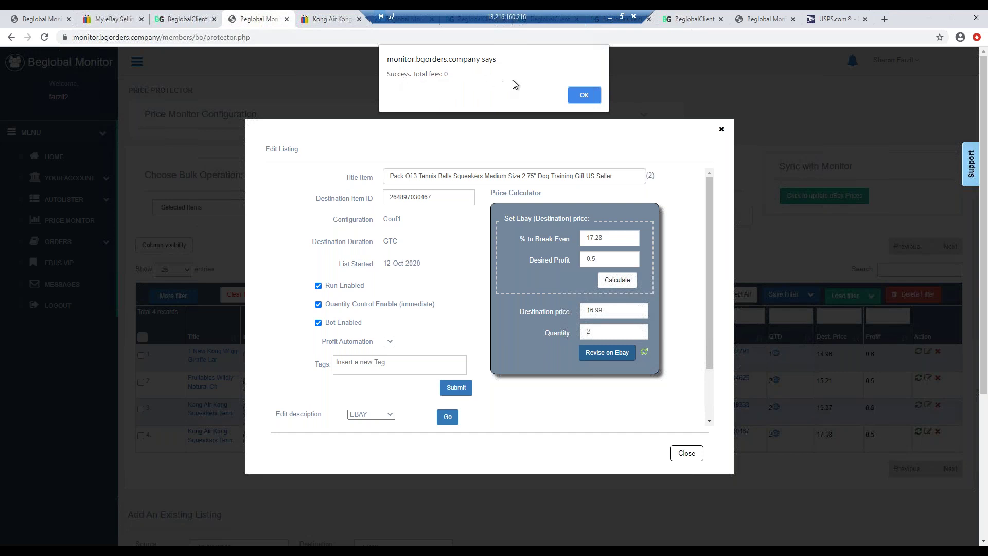
- Dismiss the success alert, submit the listing and confirm the eBay title change
{"action": "left_click", "coordinate": [575, 95]}
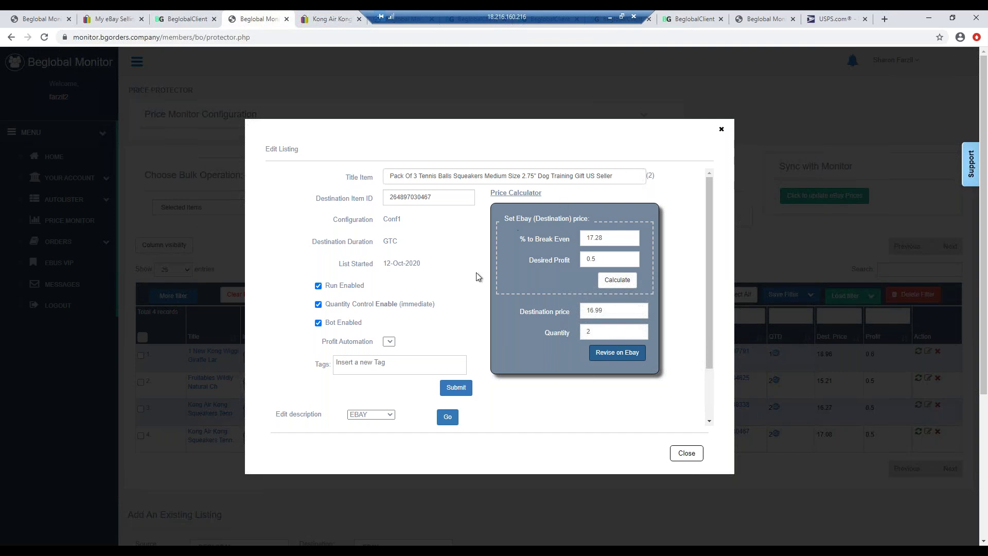
{"action": "left_click", "coordinate": [456, 387]}
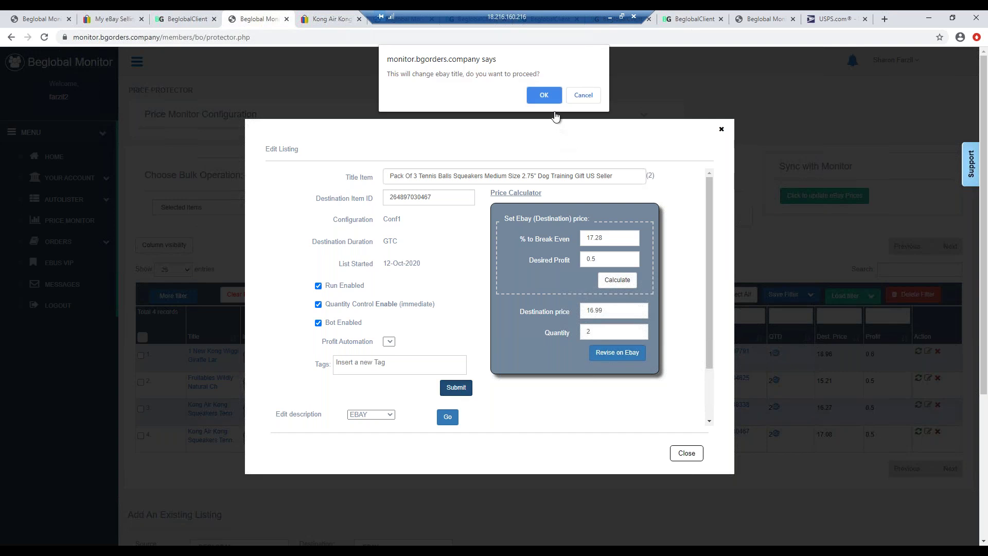
{"action": "left_click", "coordinate": [545, 96]}
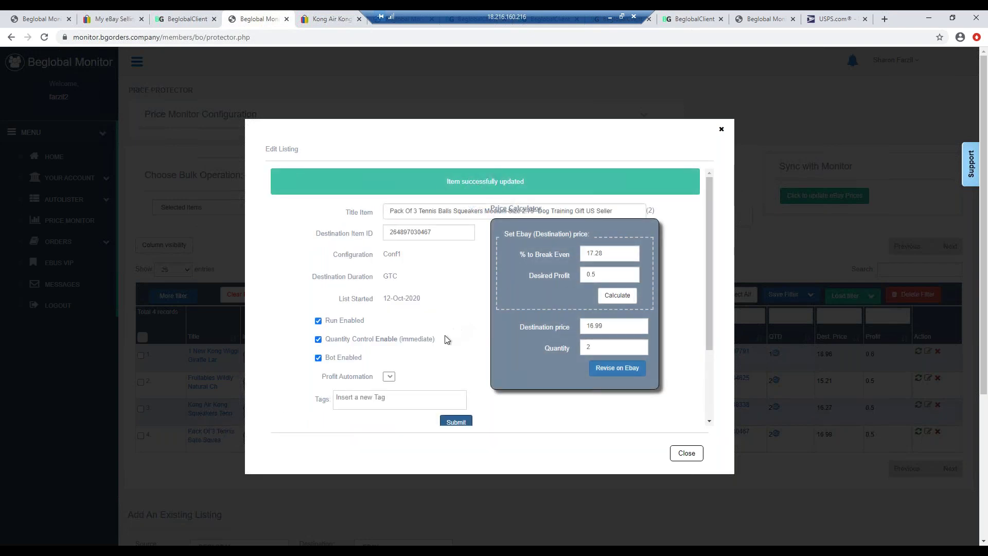
{"action": "scroll", "coordinate": [707, 332], "scroll_direction": "down", "scroll_amount": 2}
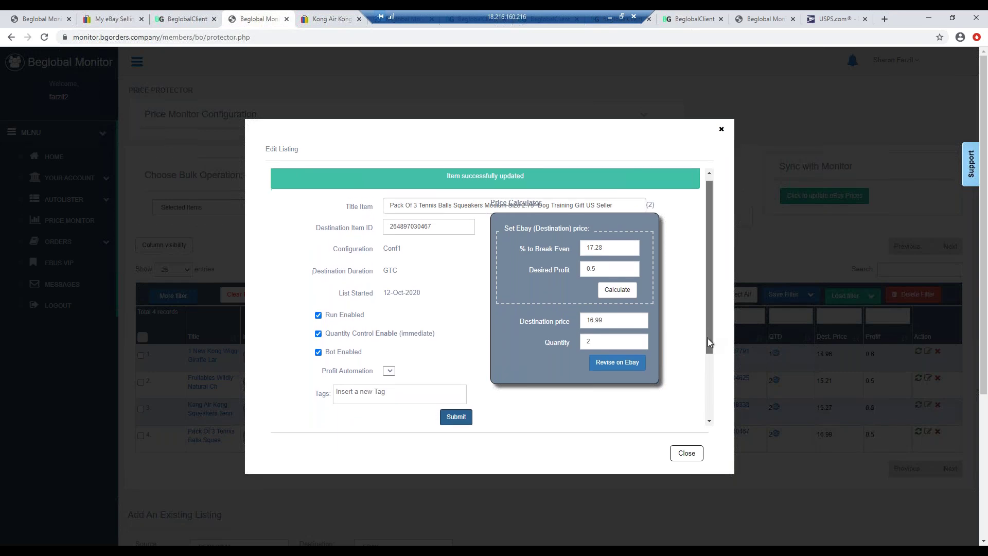
{"action": "scroll", "coordinate": [719, 377], "scroll_direction": "down", "scroll_amount": 2}
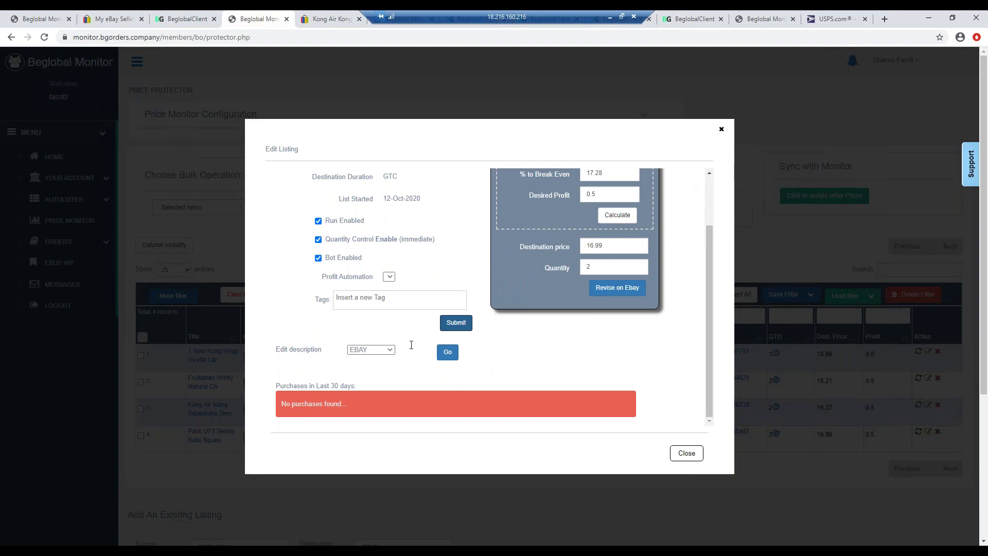
- In the description editor, insert 'new &' before durable and make 'new & durable' bold
{"action": "left_click", "coordinate": [447, 352]}
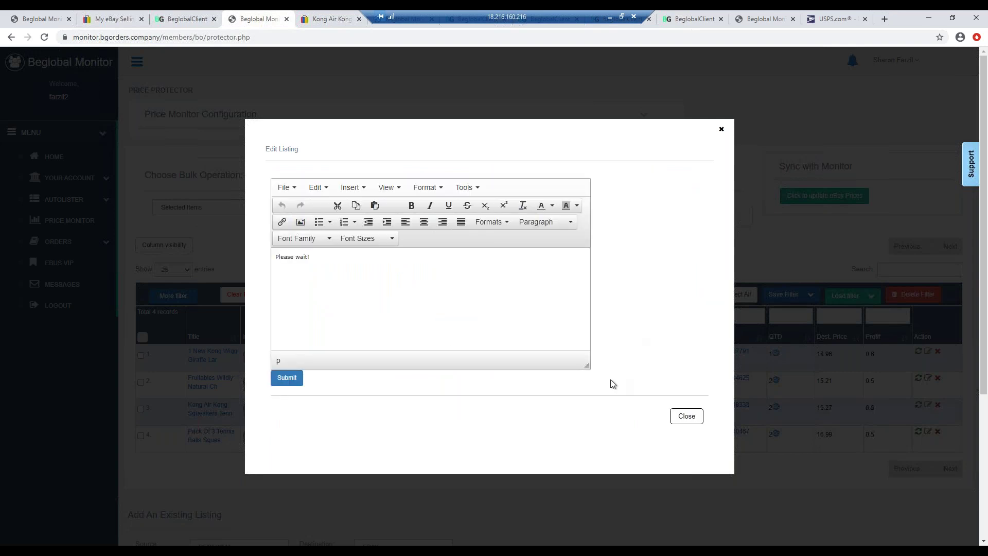
{"action": "left_click", "coordinate": [585, 346]}
{"action": "left_click_drag", "start_coordinate": [585, 346], "coordinate": [585, 345]}
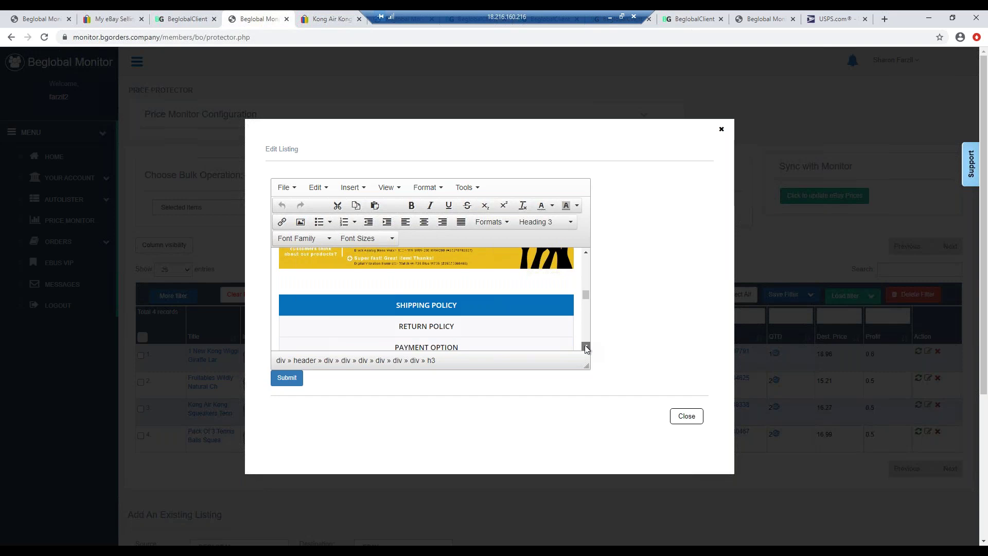
{"action": "scroll", "coordinate": [589, 302], "scroll_direction": "up", "scroll_amount": 4}
{"action": "scroll", "coordinate": [515, 299], "scroll_direction": "up", "scroll_amount": 1}
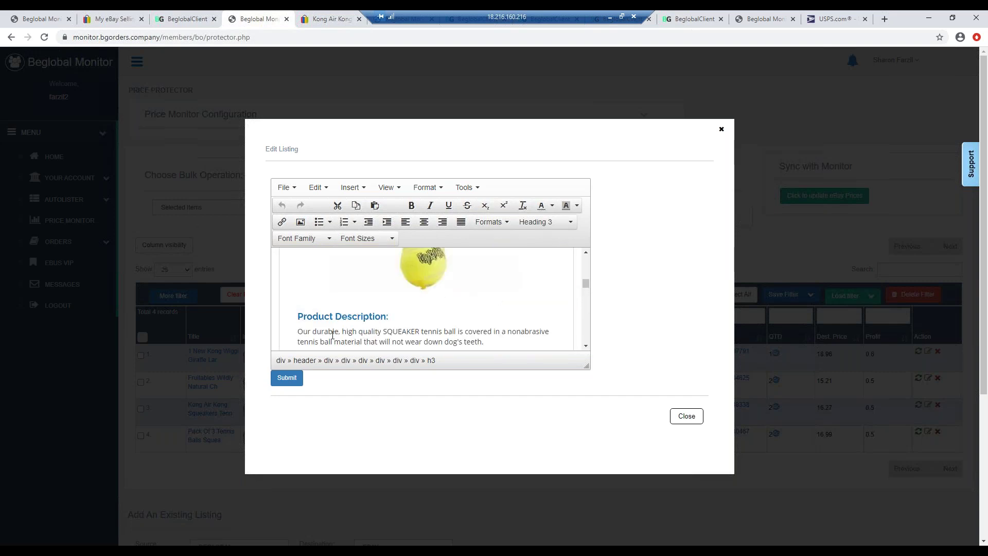
{"action": "left_click", "coordinate": [313, 332]}
{"action": "type", "text": "new "}
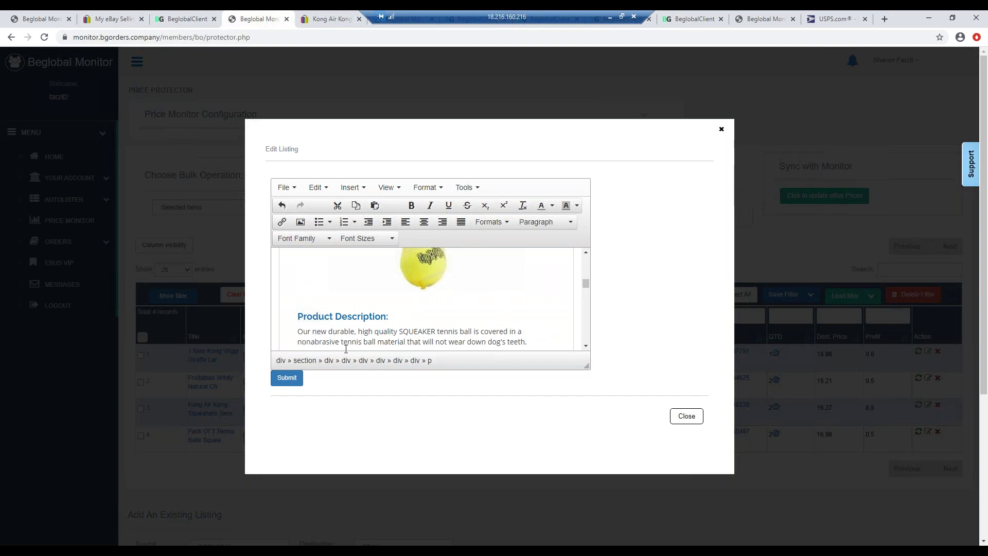
{"action": "type", "text": "&"}
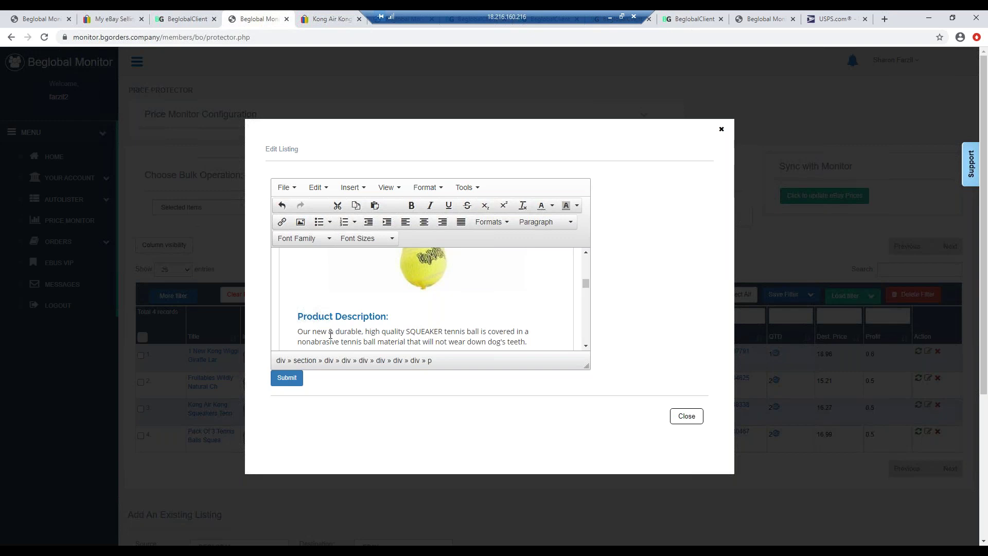
{"action": "double_click", "coordinate": [315, 332]}
{"action": "left_click", "coordinate": [314, 332]}
{"action": "left_click_drag", "start_coordinate": [314, 331], "coordinate": [361, 330]}
{"action": "left_click", "coordinate": [411, 205]}
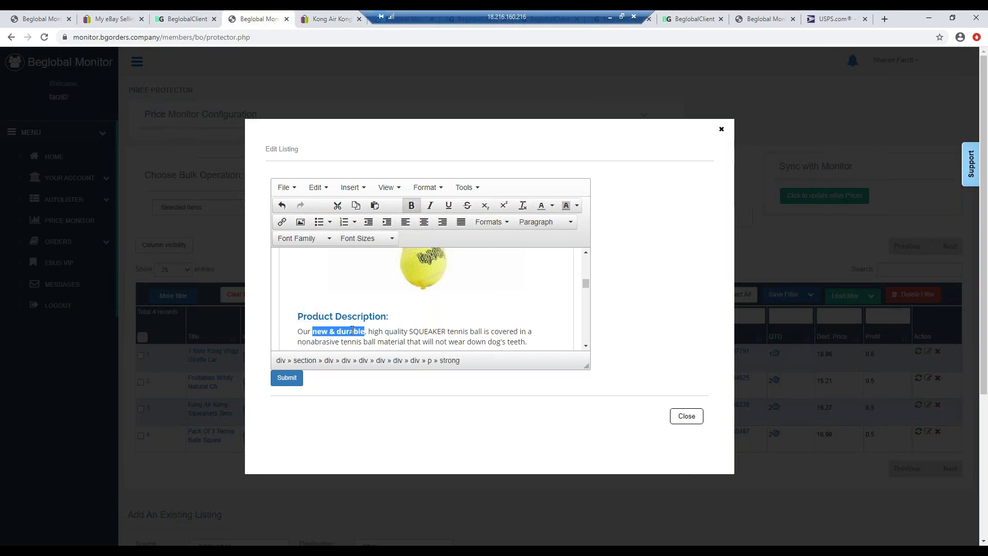
- Add a line about training your dog with these tennis balls and a 'Free shipping' line
{"action": "left_click", "coordinate": [586, 346]}
{"action": "left_click", "coordinate": [535, 322]}
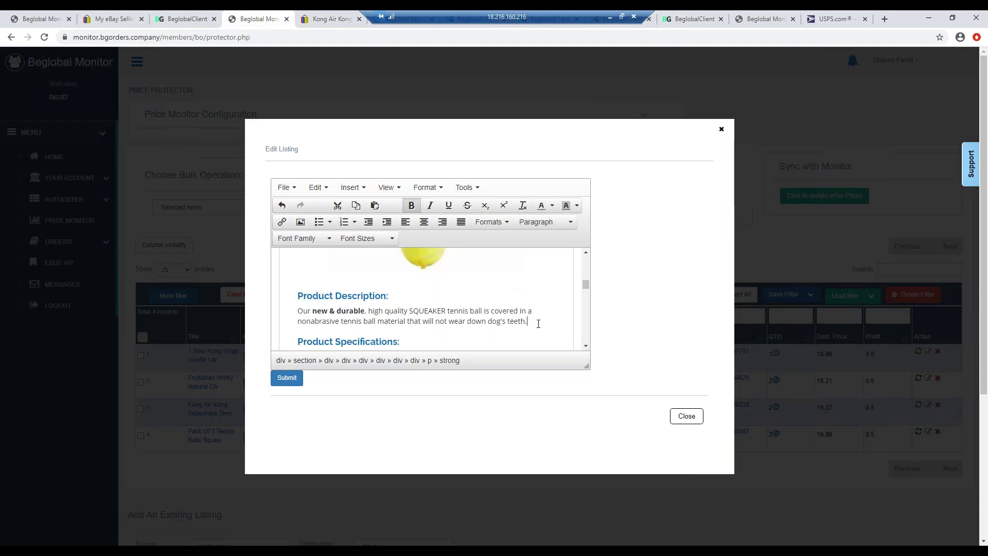
{"action": "key", "text": "Return"}
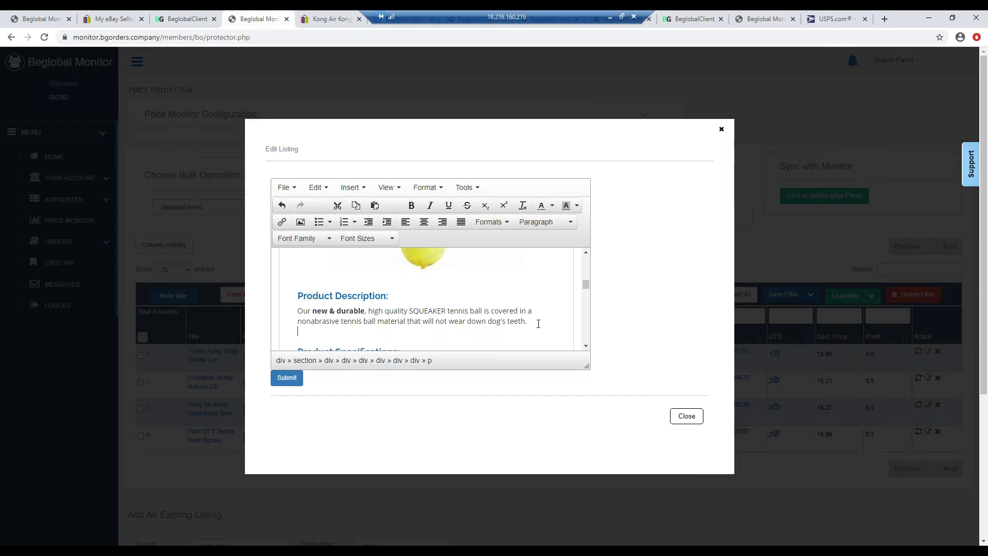
{"action": "type", "text": "Trainf"}
{"action": "key", "text": "BackSpace"}
{"action": "type", "text": "g "}
{"action": "type", "text": "in your"}
{"action": "type", "text": " dog "}
{"action": "type", "text": "today"}
{"action": "type", "text": ", y"}
{"action": "type", "text": "ry these "}
{"action": "type", "text": "great"}
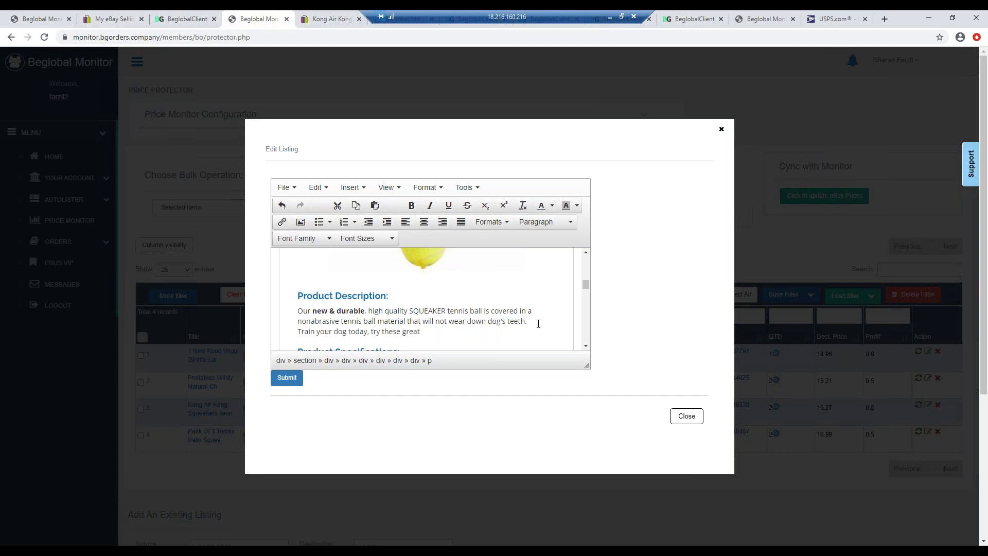
{"action": "type", "text": " tennis balls."}
{"action": "key", "text": "Return"}
{"action": "type", "text": "Free shippiong"}
{"action": "key", "text": "BackSpace"}
{"action": "key", "text": "BackSpace"}
{"action": "type", "text": "ng!"}
{"action": "left_click", "coordinate": [586, 345]}
- Add a 'Pack of 3 balls' line under the Product Specifications heading
{"action": "left_click", "coordinate": [587, 346]}
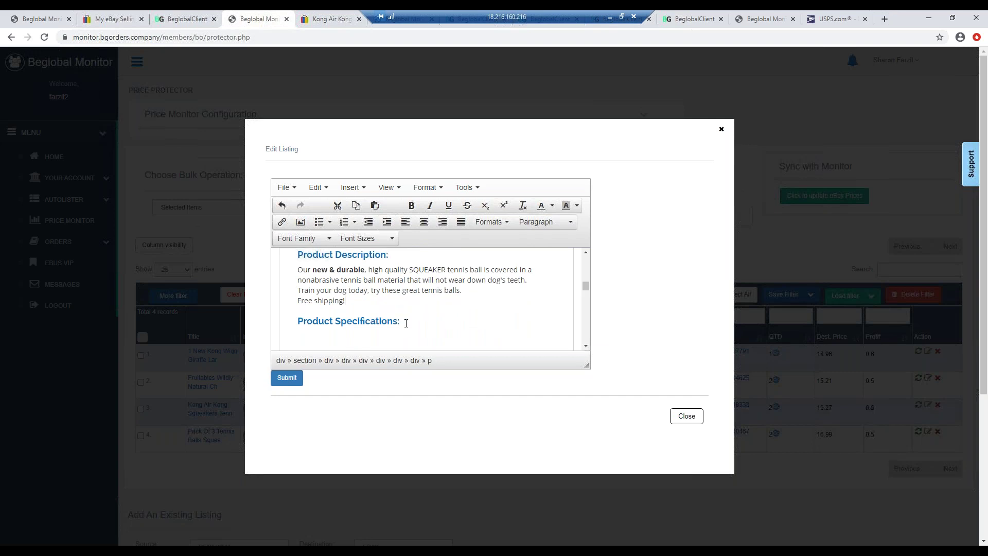
{"action": "left_click", "coordinate": [301, 330]}
{"action": "left_click", "coordinate": [403, 322]}
{"action": "key", "text": "Return"}
{"action": "type", "text": "Pa"}
{"action": "key", "text": "BackSpace"}
{"action": "key", "text": "BackSpace"}
{"action": "left_click_drag", "start_coordinate": [356, 303], "coordinate": [298, 300]}
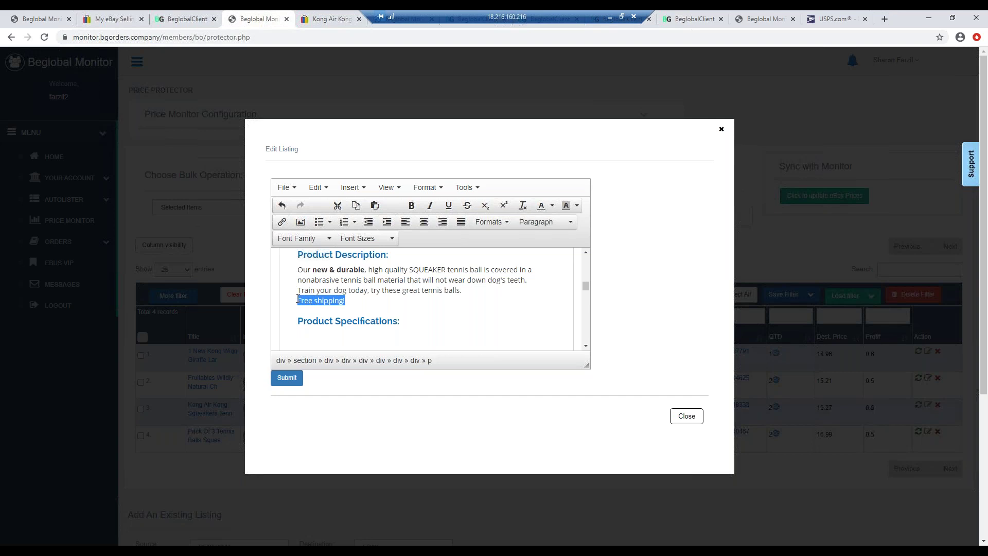
{"action": "left_click", "coordinate": [416, 325]}
{"action": "key", "text": "ctrl+v"}
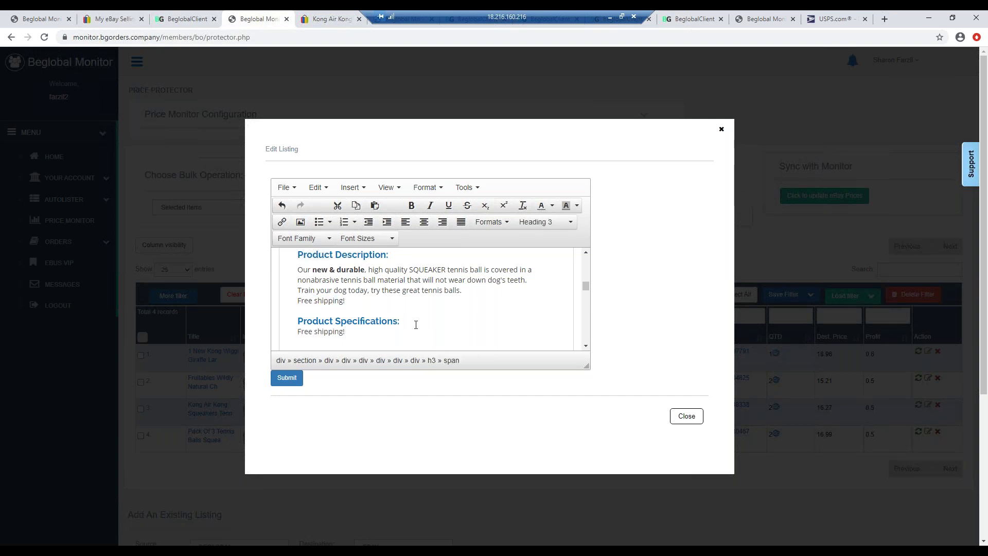
{"action": "key", "text": "BackSpace"}
{"action": "key", "text": "BackSpace"}
{"action": "key", "text": "BackSpace"}
{"action": "key", "text": "BackSpace"}
{"action": "key", "text": "BackSpace"}
{"action": "key", "text": "BackSpace"}
{"action": "key", "text": "BackSpace"}
{"action": "key", "text": "BackSpace"}
{"action": "key", "text": "BackSpace"}
{"action": "key", "text": "BackSpace"}
{"action": "key", "text": "BackSpace"}
{"action": "key", "text": "BackSpace"}
{"action": "type", "text": "Pack of 3 balls"}
{"action": "left_click", "coordinate": [416, 324]}
{"action": "left_click", "coordinate": [301, 330]}
{"action": "left_click", "coordinate": [319, 222]}
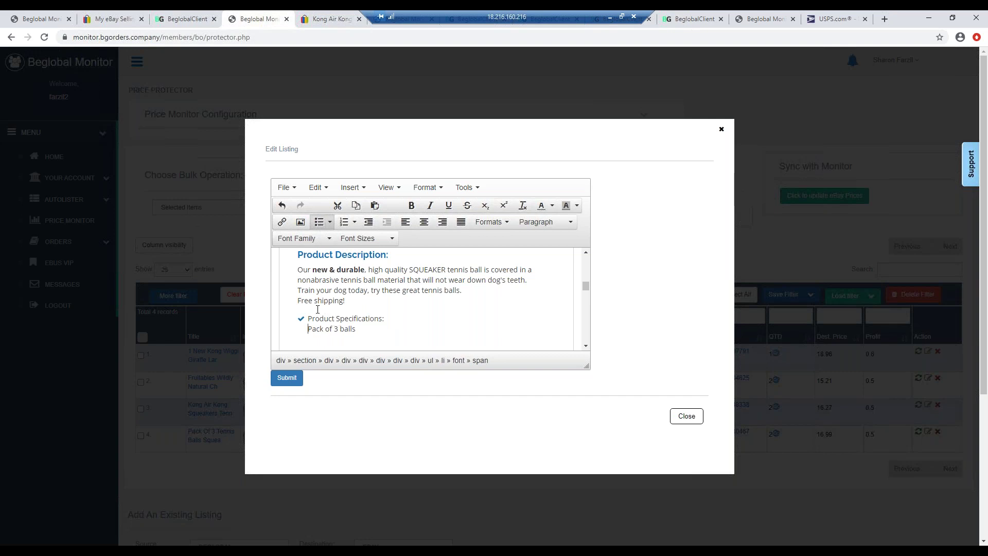
{"action": "left_click", "coordinate": [311, 324]}
{"action": "key", "text": "BackSpace"}
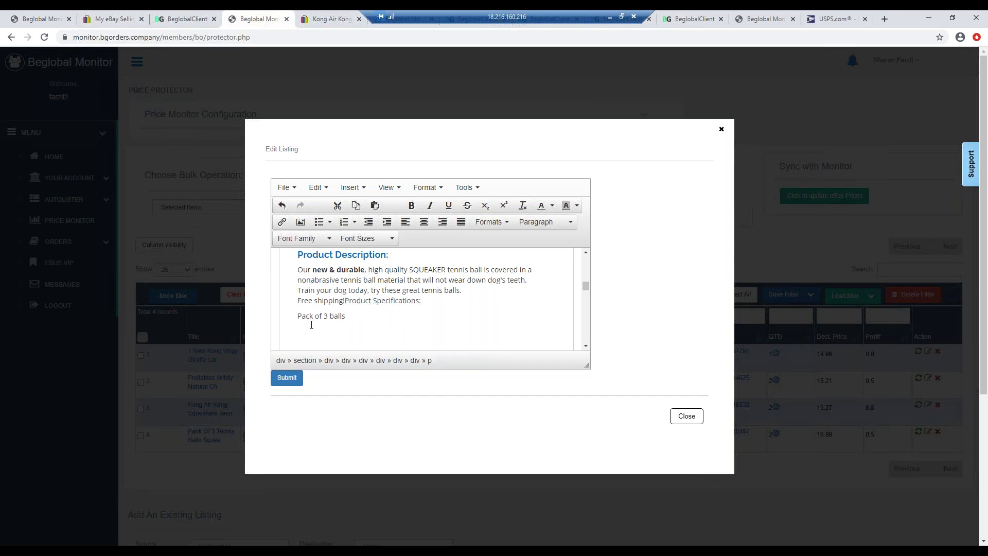
{"action": "key", "text": "Return"}
{"action": "key", "text": "Return"}
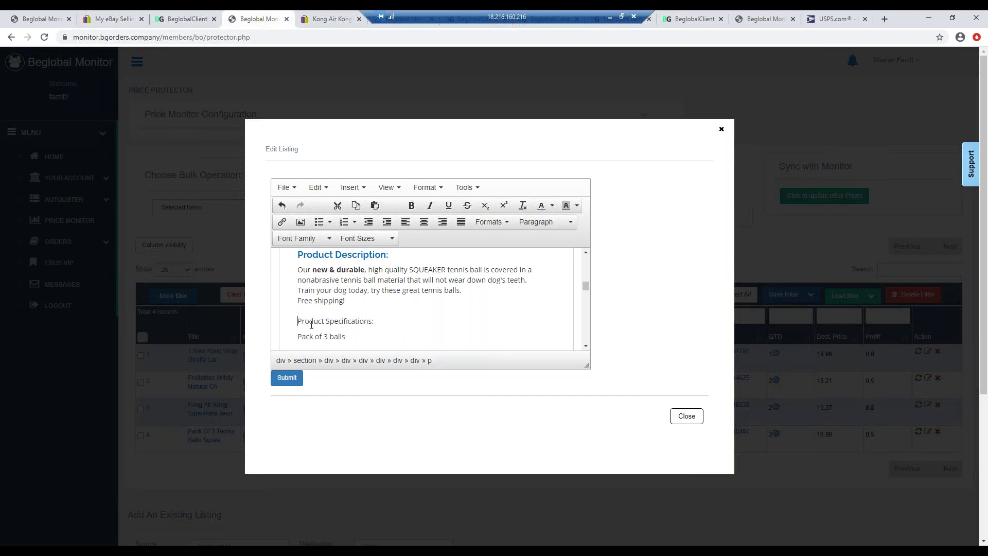
- Replace the plain specs heading with a copy of the Product Description heading renamed 'Product Specifications:'
{"action": "left_click_drag", "start_coordinate": [319, 256], "coordinate": [300, 255]}
{"action": "key", "text": "ctrl+c"}
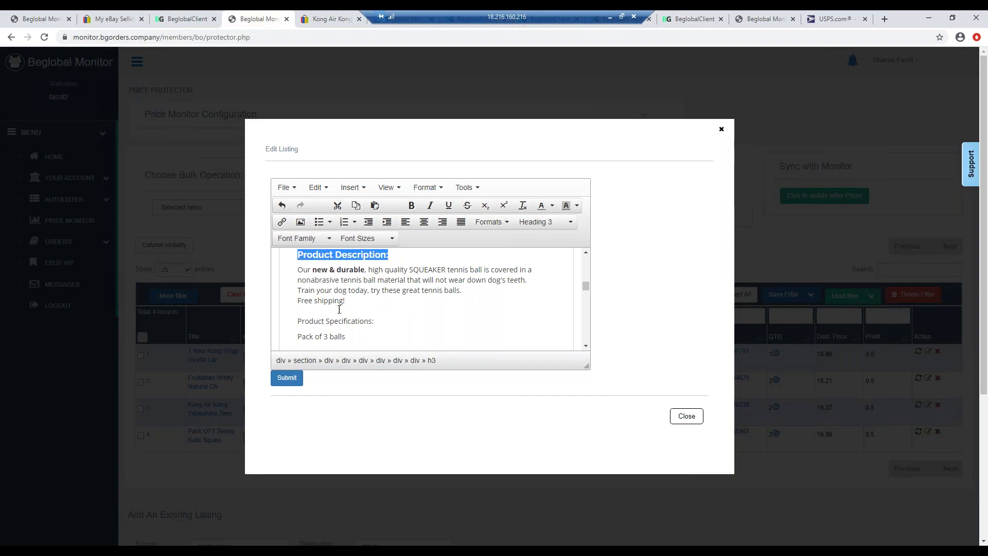
{"action": "left_click_drag", "start_coordinate": [375, 320], "coordinate": [298, 321]}
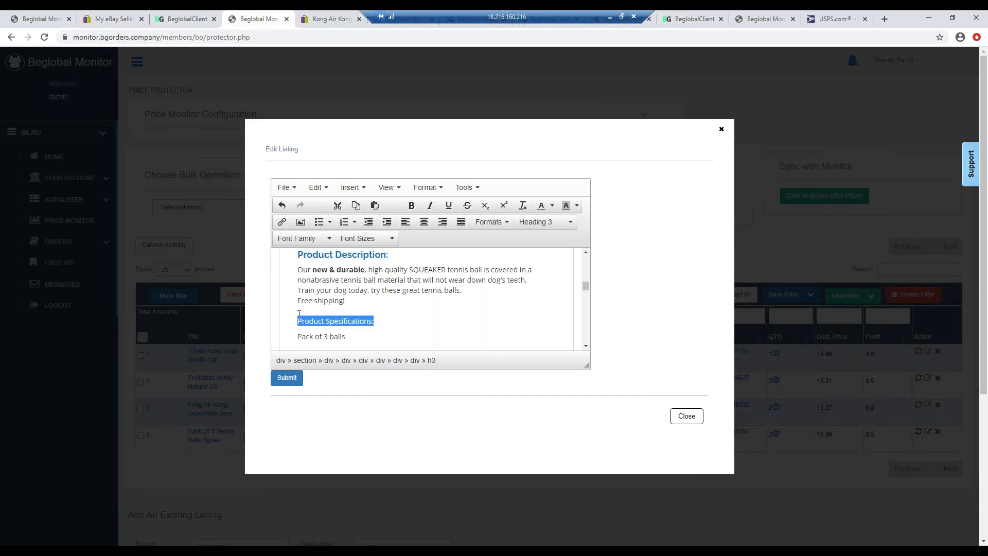
{"action": "left_click", "coordinate": [299, 317]}
{"action": "key", "text": "ctrl+v"}
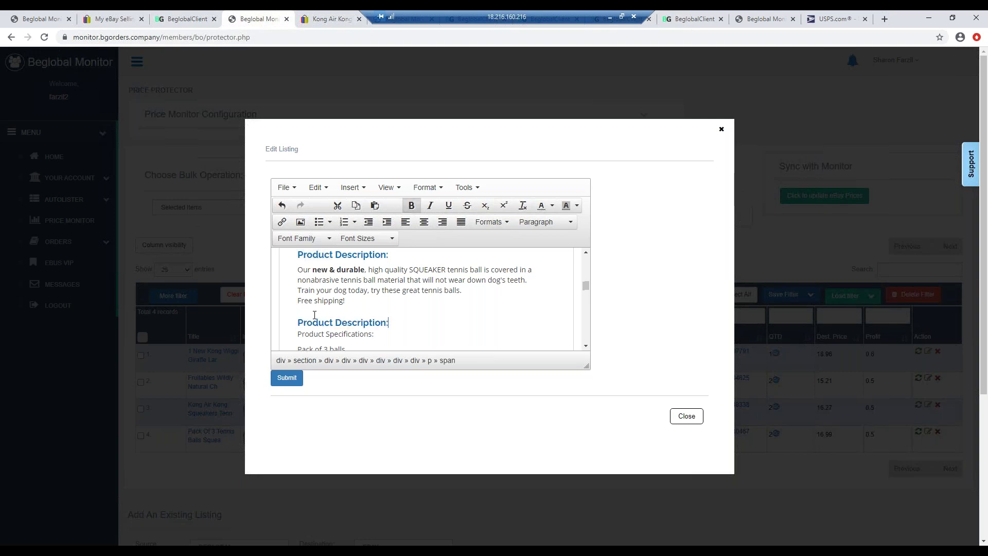
{"action": "left_click_drag", "start_coordinate": [393, 324], "coordinate": [336, 321]}
{"action": "type", "text": "Specifications:"}
{"action": "left_click_drag", "start_coordinate": [374, 335], "coordinate": [301, 336]}
{"action": "key", "text": "BackSpace"}
{"action": "key", "text": "BackSpace"}
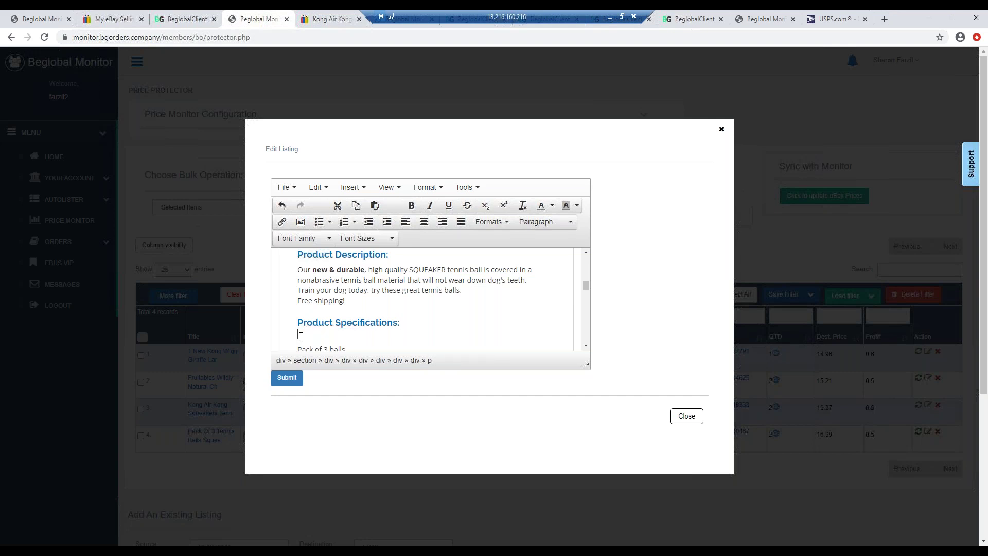
{"action": "key", "text": "Delete"}
- Add spec lines '2.75" in diameter', 'High quality' and 'Free shipping'
{"action": "type", "text": "2.75\" in diameter"}
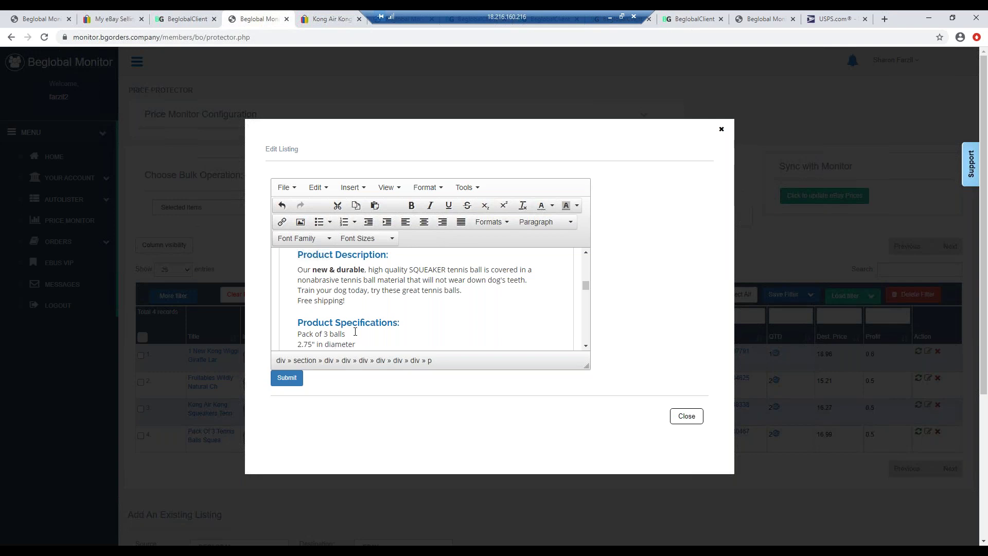
{"action": "key", "text": "Return"}
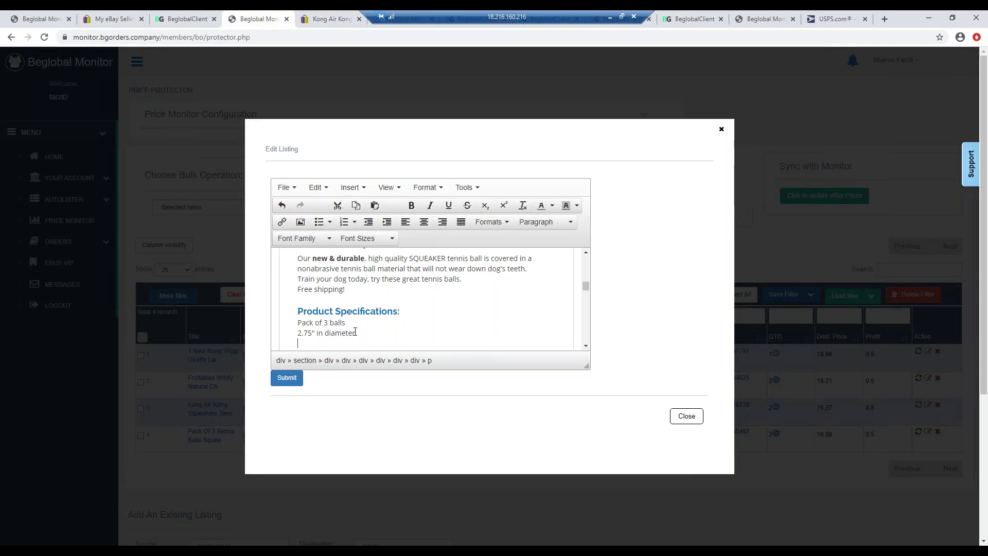
{"action": "type", "text": "High quality"}
{"action": "key", "text": "Return"}
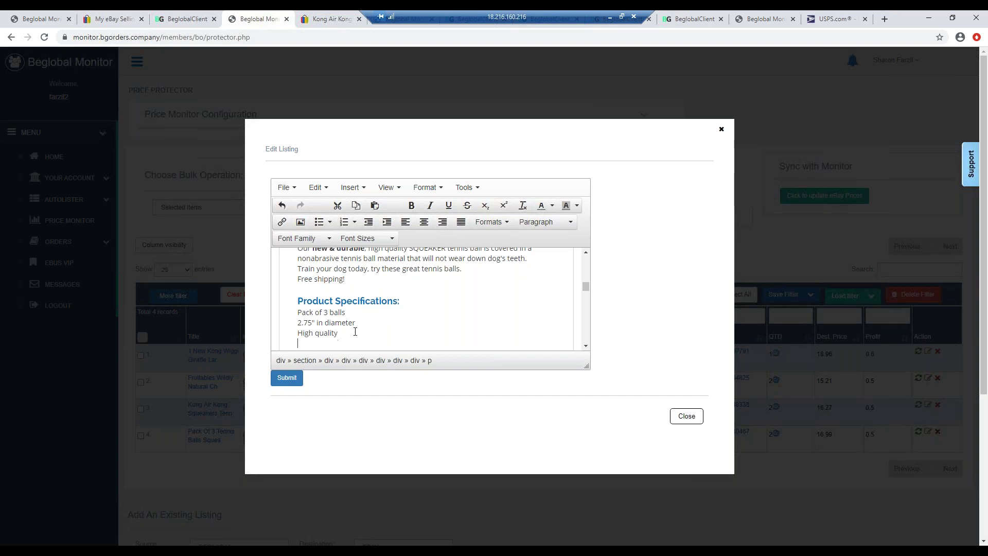
{"action": "type", "text": "Free shipping"}
- Submit the revised description, close the Edit Listing window, and open the live eBay listing
{"action": "left_click", "coordinate": [287, 378]}
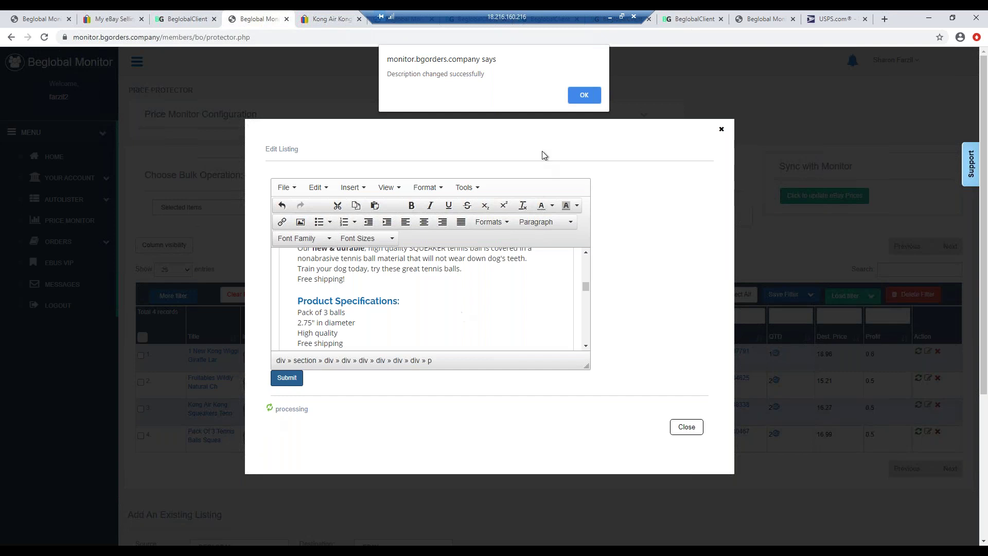
{"action": "left_click", "coordinate": [579, 98]}
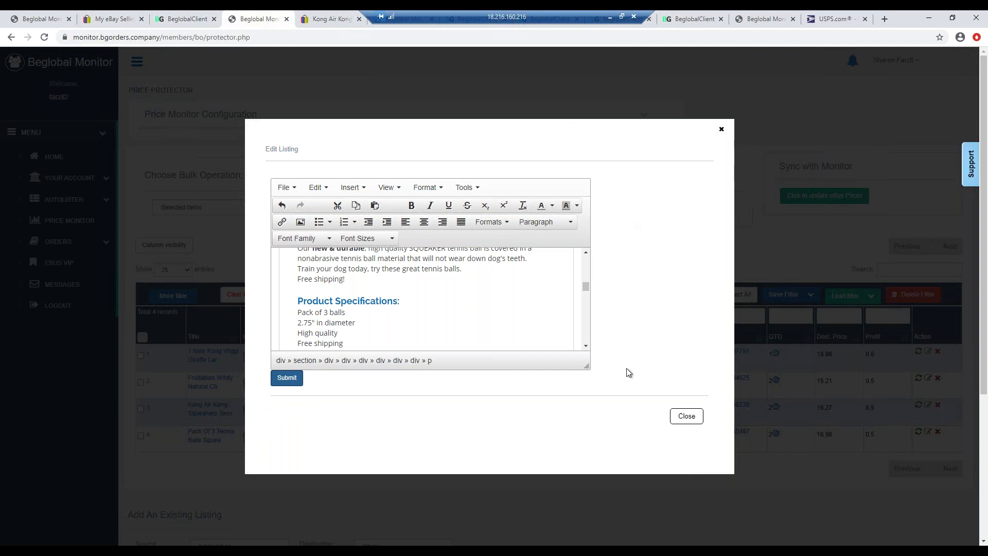
{"action": "left_click", "coordinate": [674, 416]}
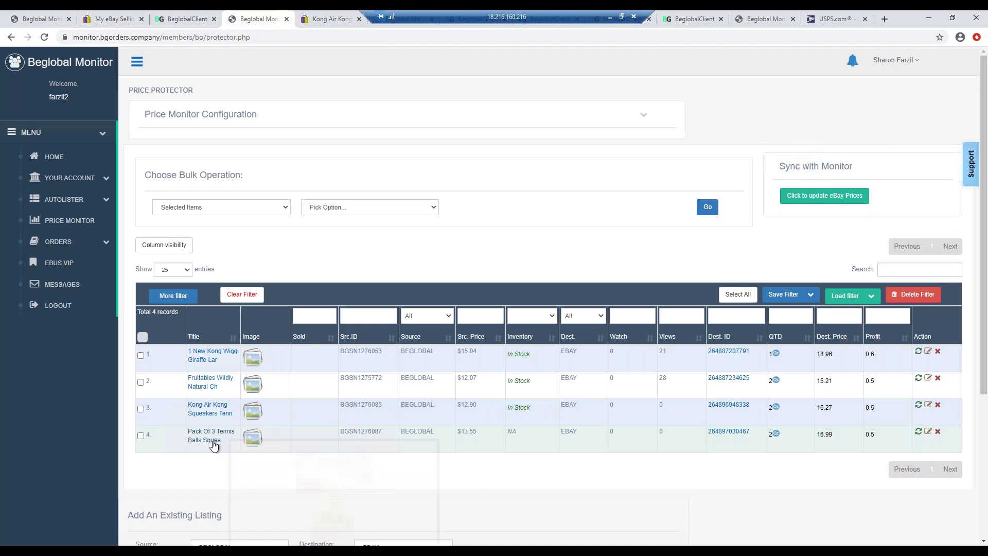
{"action": "mouse_move", "coordinate": [212, 441]}
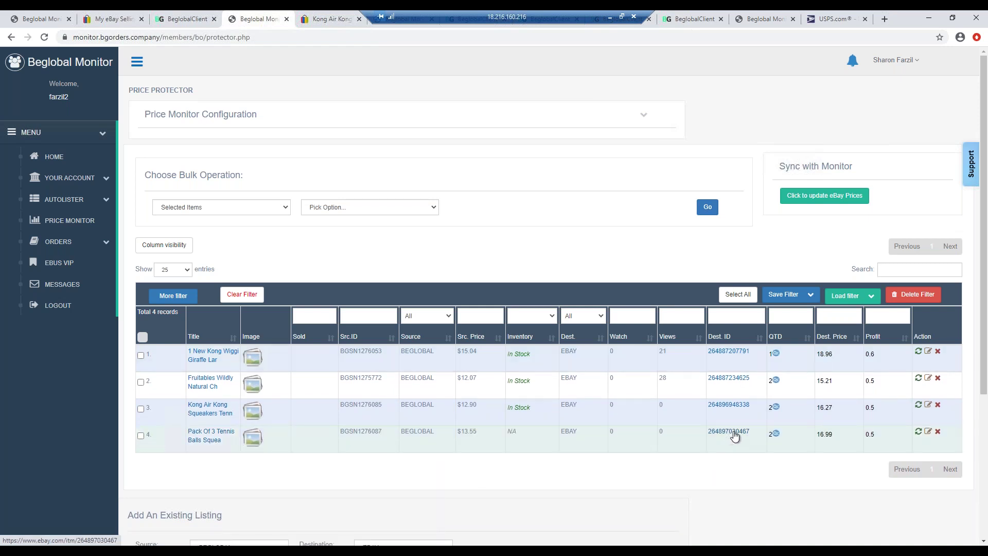
{"action": "left_click", "coordinate": [728, 434]}
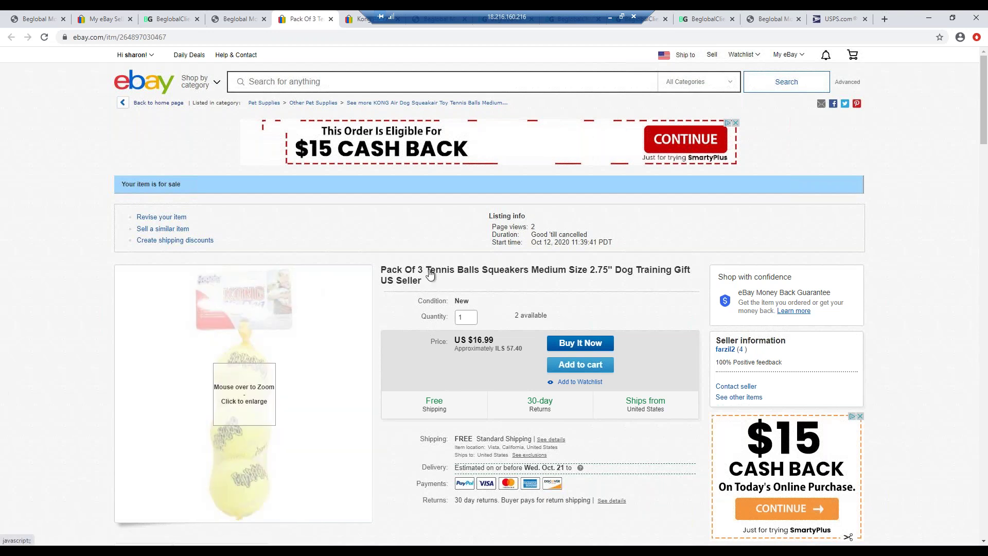
- Scroll the live eBay listing to check the new Product Specifications description, then return to top
{"action": "scroll", "coordinate": [430, 276], "scroll_direction": "down", "scroll_amount": 1}
{"action": "scroll", "coordinate": [468, 285], "scroll_direction": "down", "scroll_amount": 6}
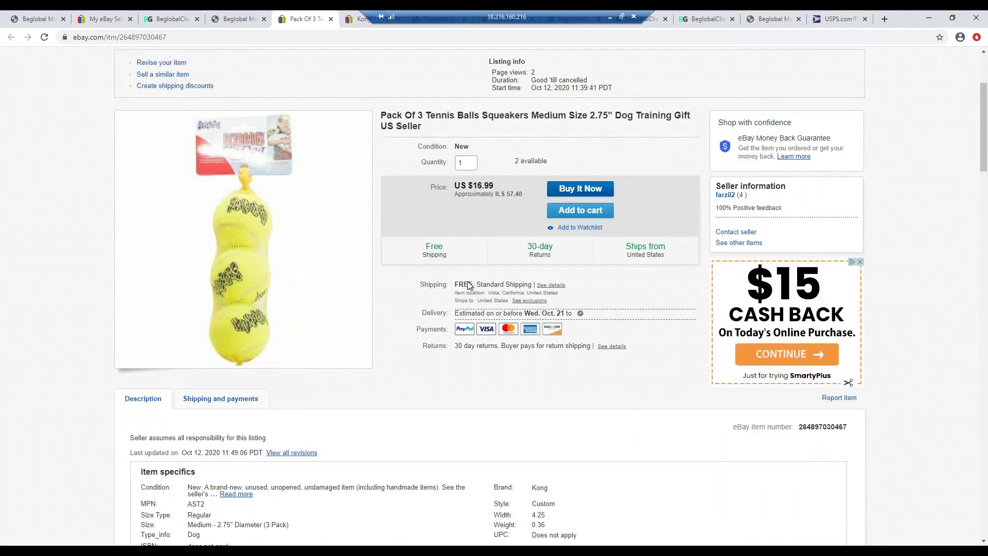
{"action": "scroll", "coordinate": [467, 281], "scroll_direction": "down", "scroll_amount": 5}
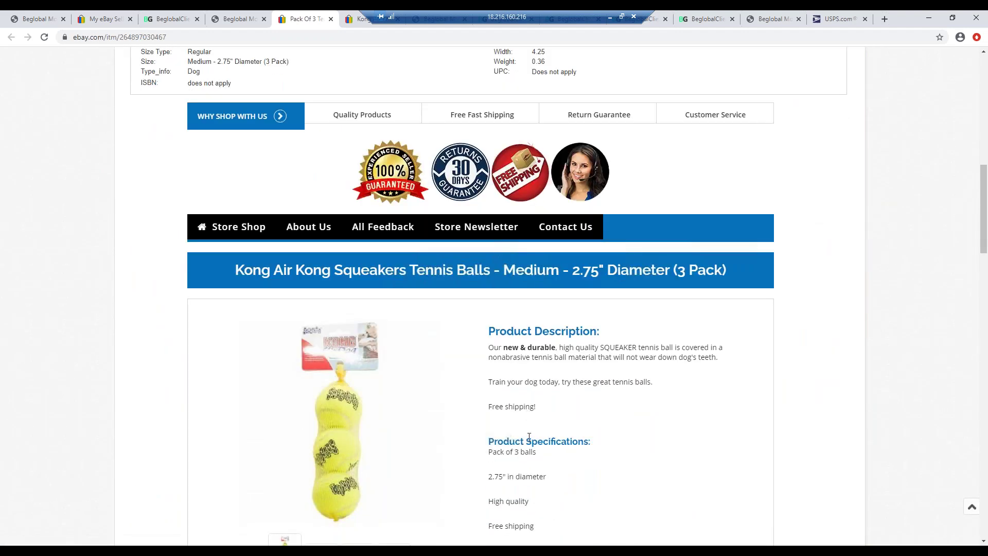
{"action": "scroll", "coordinate": [528, 437], "scroll_direction": "down", "scroll_amount": 1}
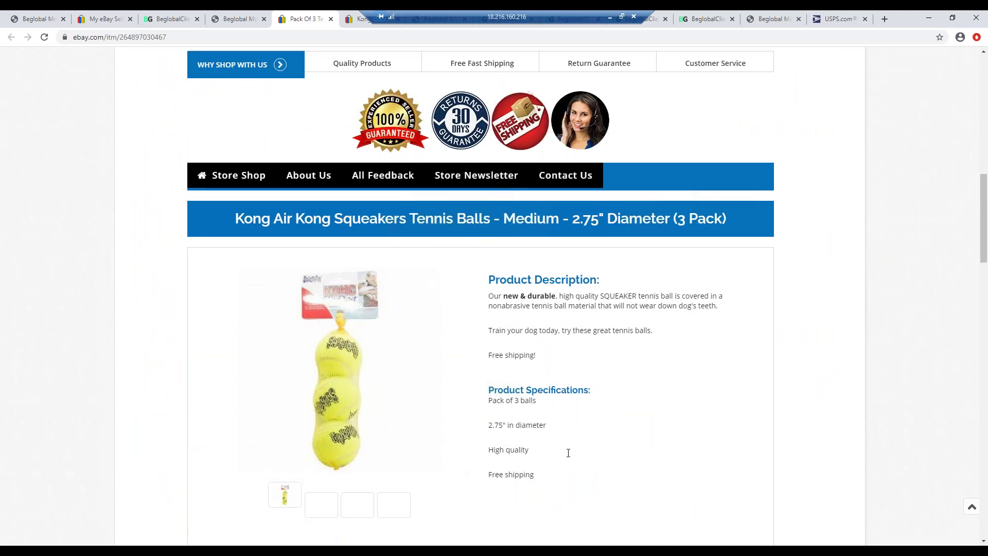
{"action": "scroll", "coordinate": [535, 319], "scroll_direction": "down", "scroll_amount": 9}
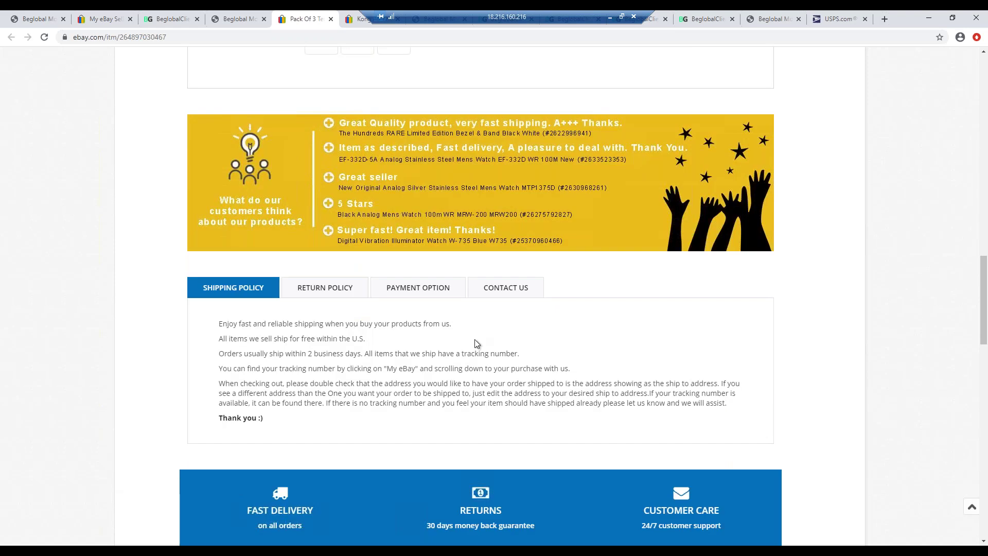
{"action": "scroll", "coordinate": [475, 339], "scroll_direction": "down", "scroll_amount": 11}
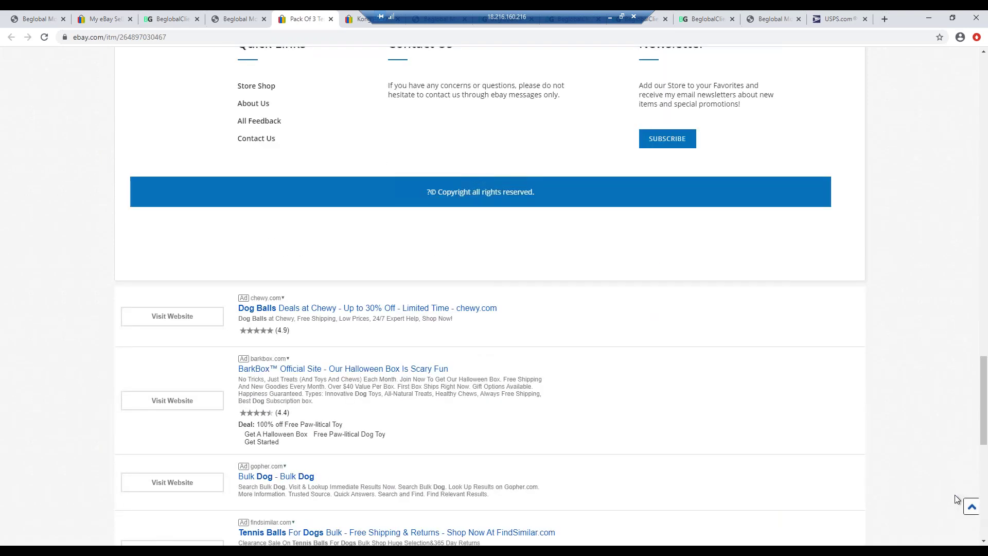
{"action": "left_click", "coordinate": [971, 506]}
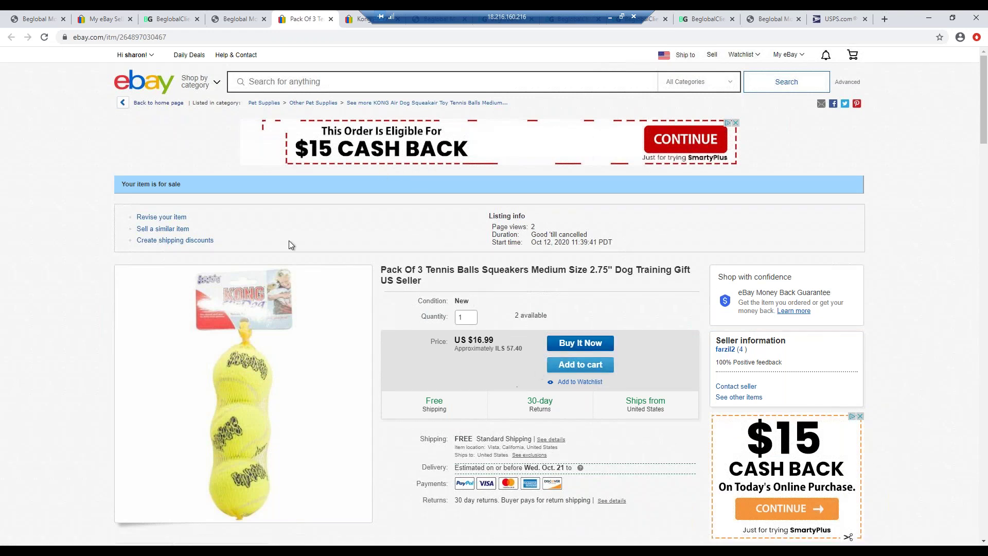
{"action": "left_click", "coordinate": [158, 221]}
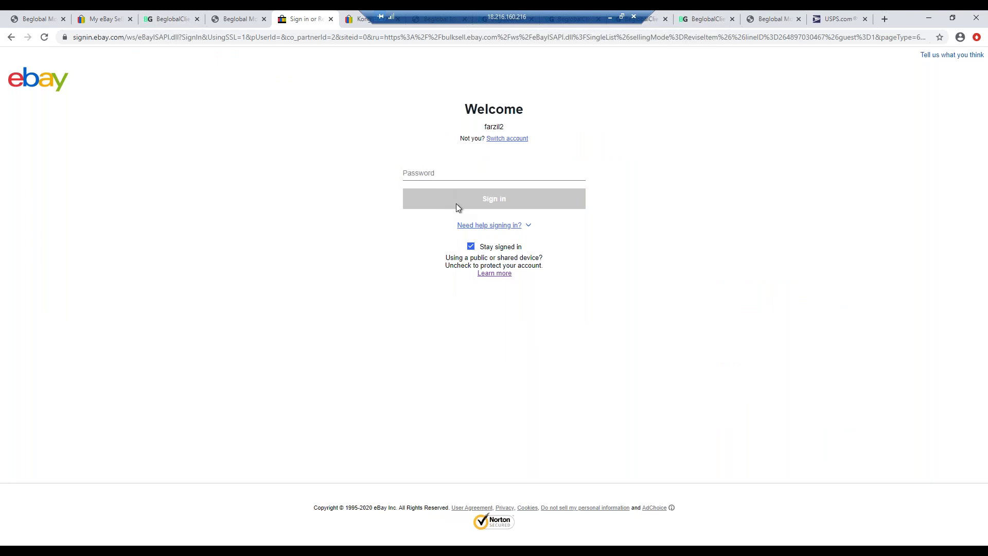
- Enter the account password on eBay's sign-in page and submit it
{"action": "left_click", "coordinate": [432, 173]}
{"action": "type", "text": "••"}
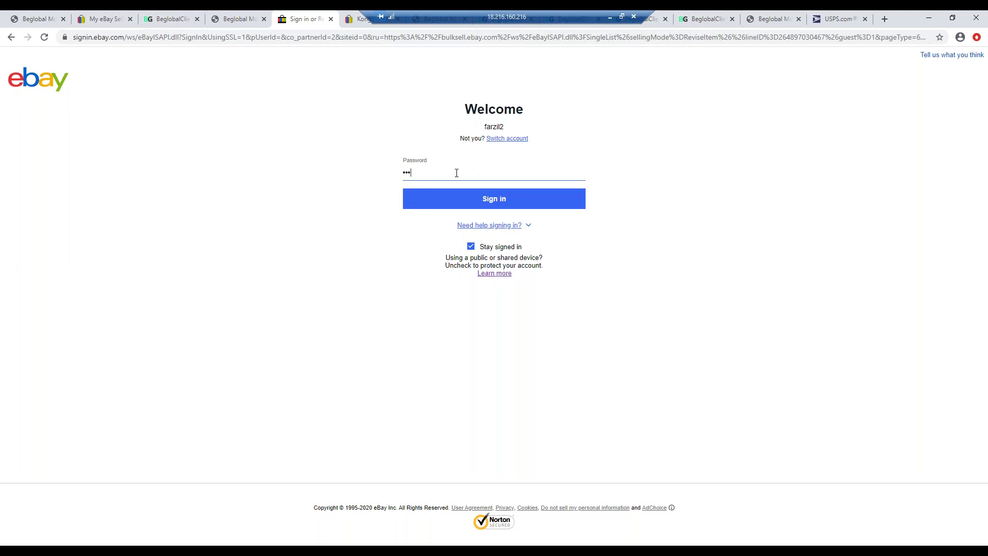
{"action": "type", "text": "••••••••"}
{"action": "key", "text": "Return"}
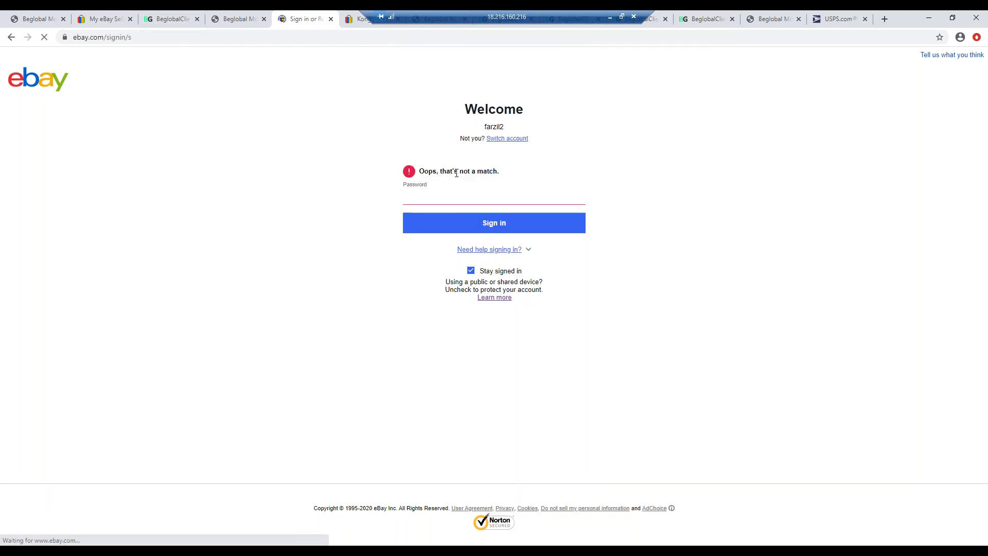
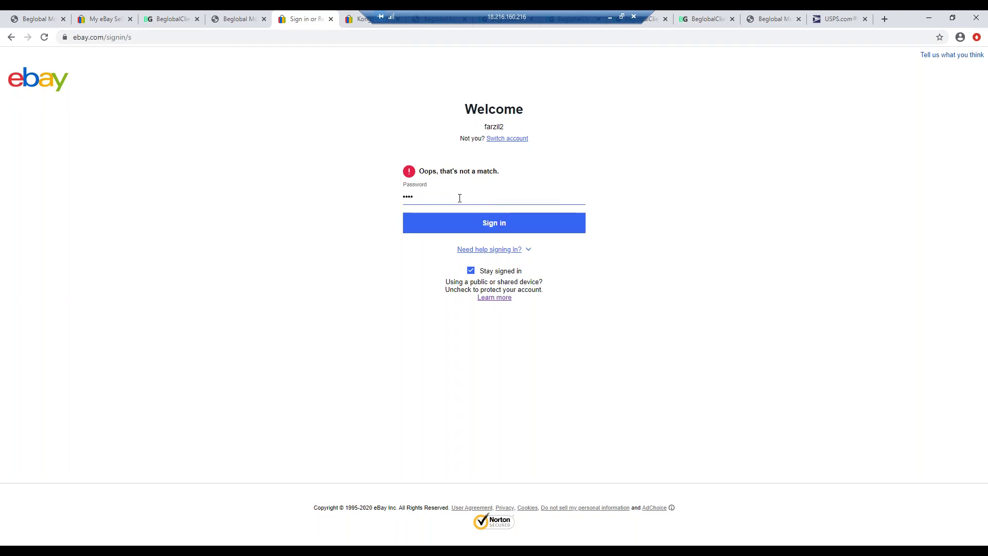
- Re-enter the account password in the Password field and submit it to continue signing in
{"action": "type", "text": "••••"}
{"action": "key", "text": "Return"}
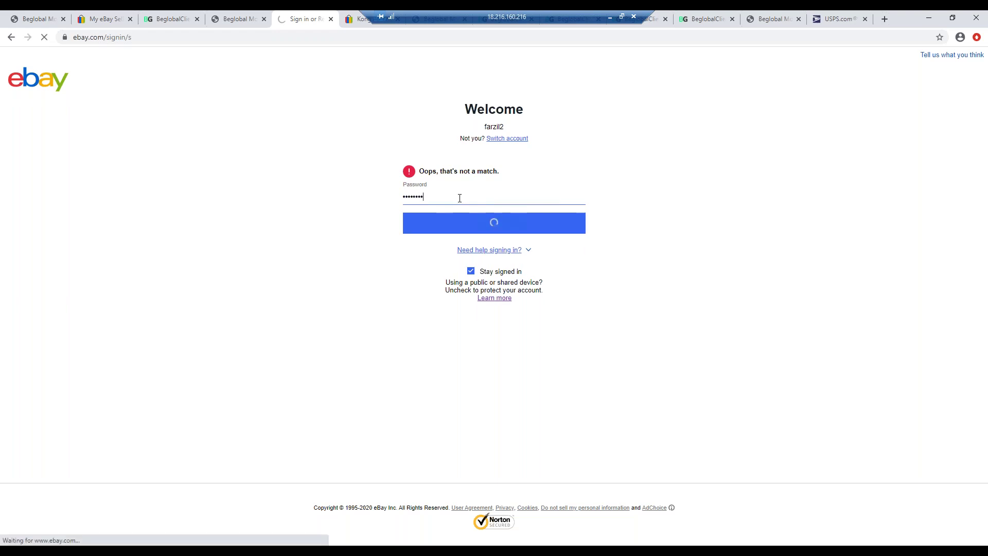
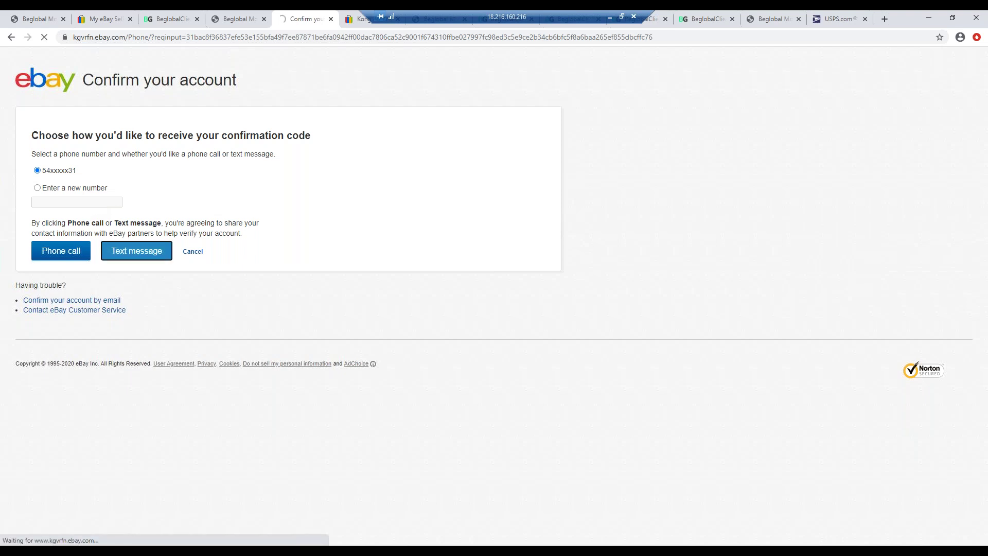
- Select the Enter Confirmation code box to get ready for the texted code
{"action": "left_click", "coordinate": [91, 241]}
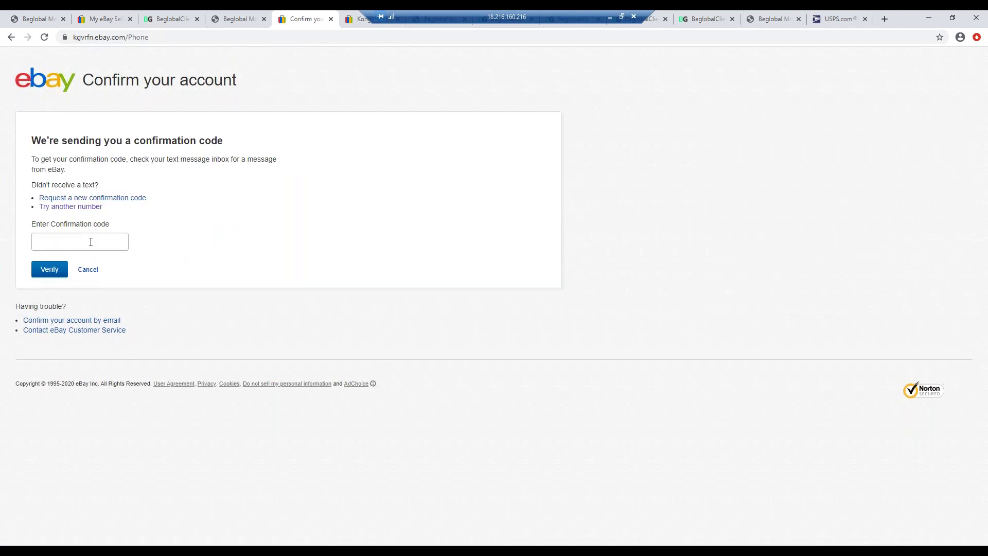
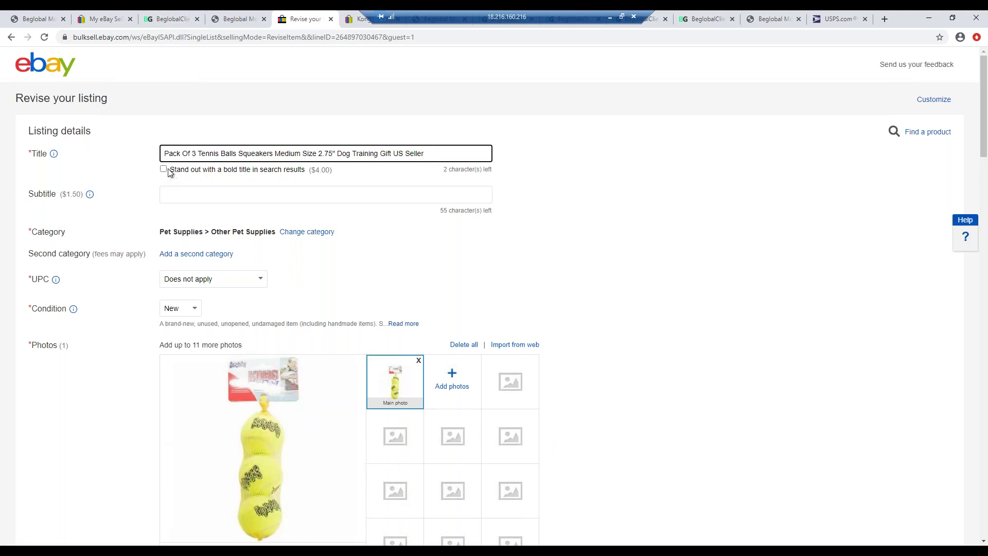
- Check the tennis-ball listing in Beglobal Monitor, then view its live eBay page at US $16.99
{"action": "left_click", "coordinate": [230, 19]}
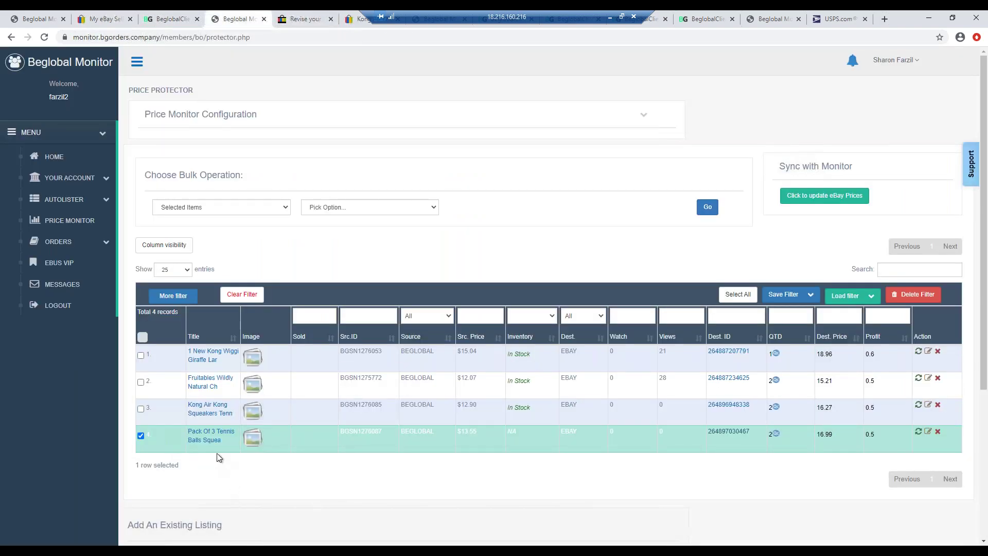
{"action": "mouse_move", "coordinate": [208, 441]}
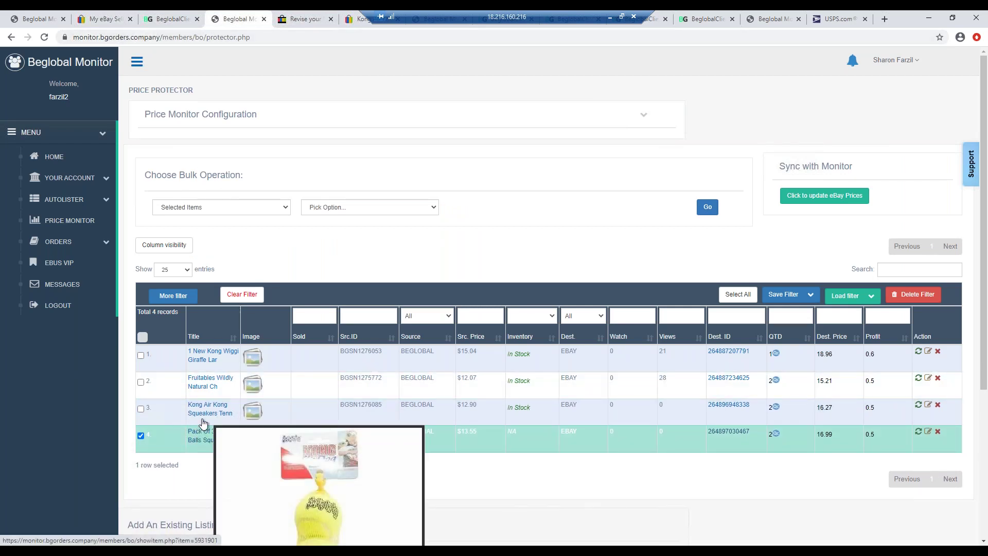
{"action": "left_click", "coordinate": [98, 21]}
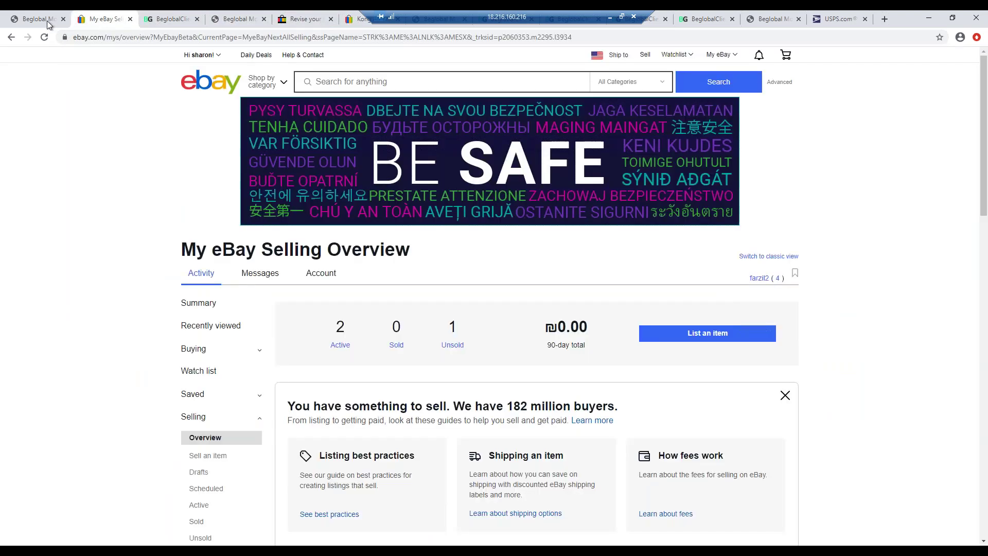
{"action": "left_click", "coordinate": [357, 21]}
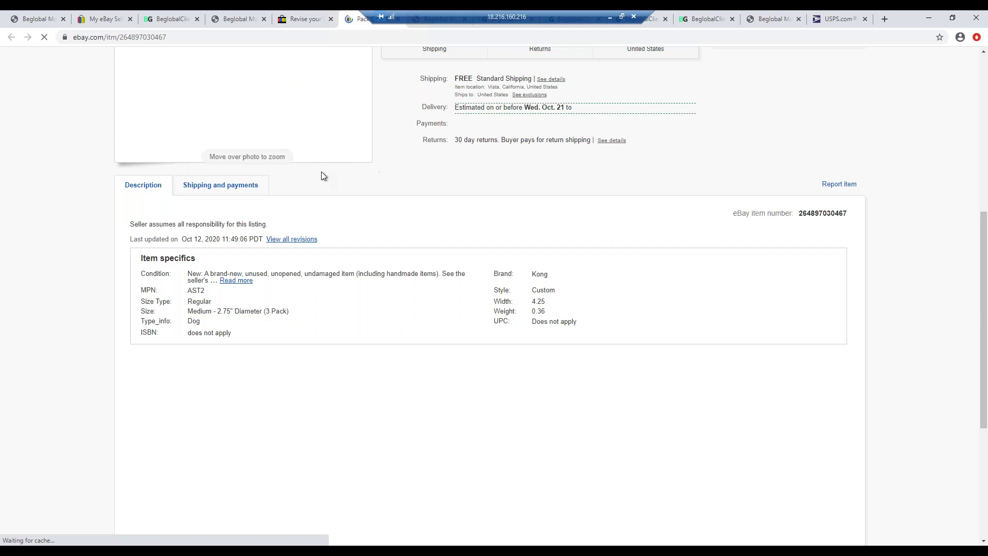
{"action": "scroll", "coordinate": [714, 207], "scroll_direction": "up", "scroll_amount": 5}
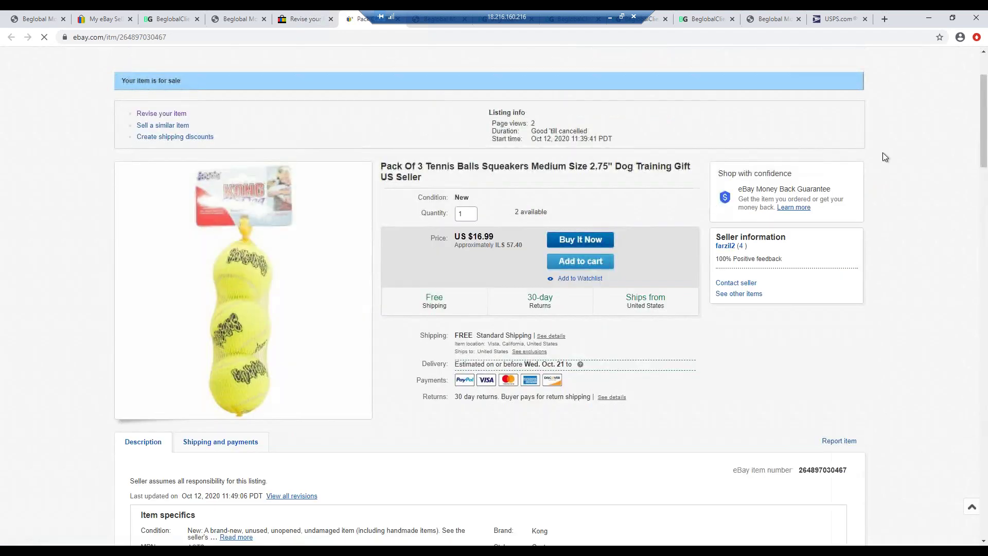
{"action": "scroll", "coordinate": [714, 202], "scroll_direction": "up", "scroll_amount": 2}
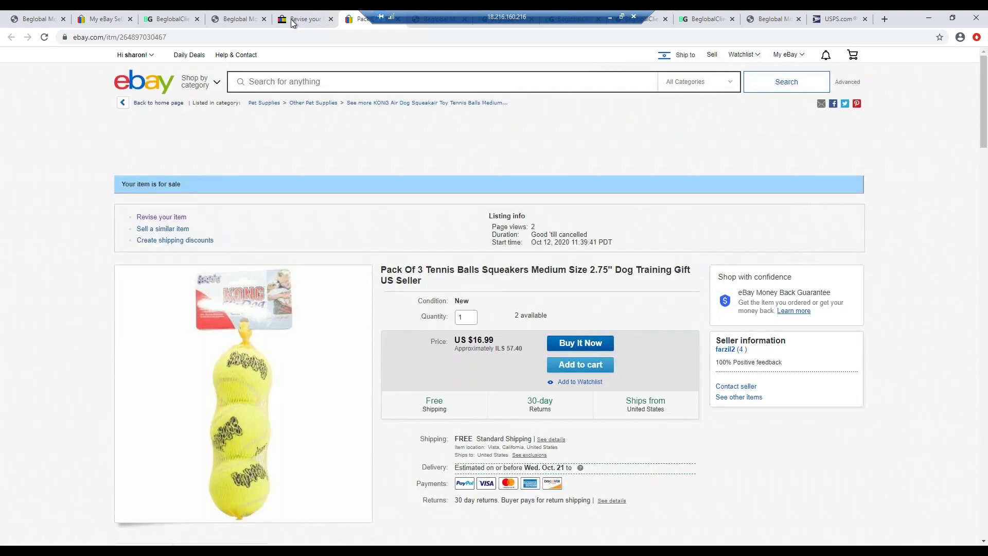
{"action": "left_click", "coordinate": [292, 19]}
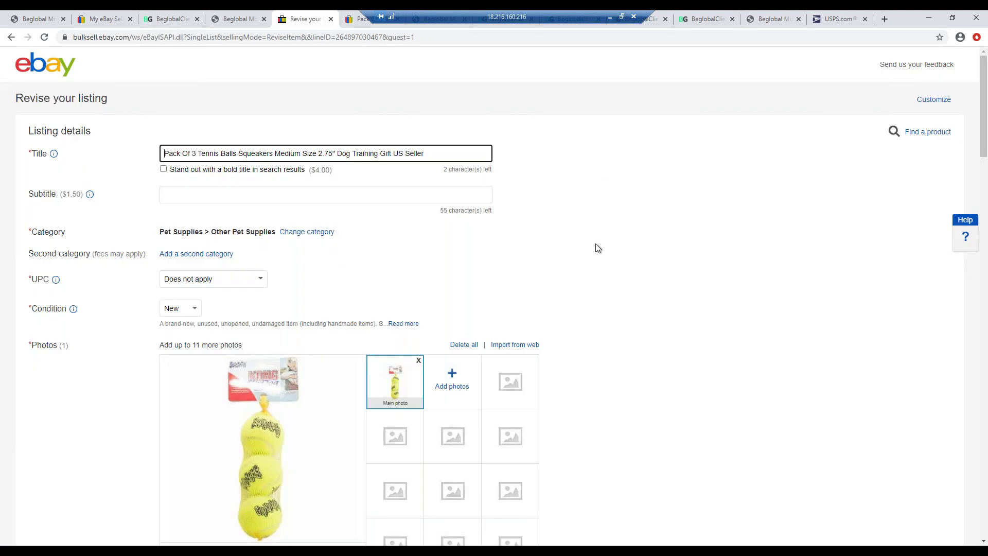
- Set item specifics Pet Type to Dog, Color to Yellow Green and Type to Toy
{"action": "scroll", "coordinate": [597, 248], "scroll_direction": "down", "scroll_amount": 3}
{"action": "scroll", "coordinate": [595, 243], "scroll_direction": "down", "scroll_amount": 3}
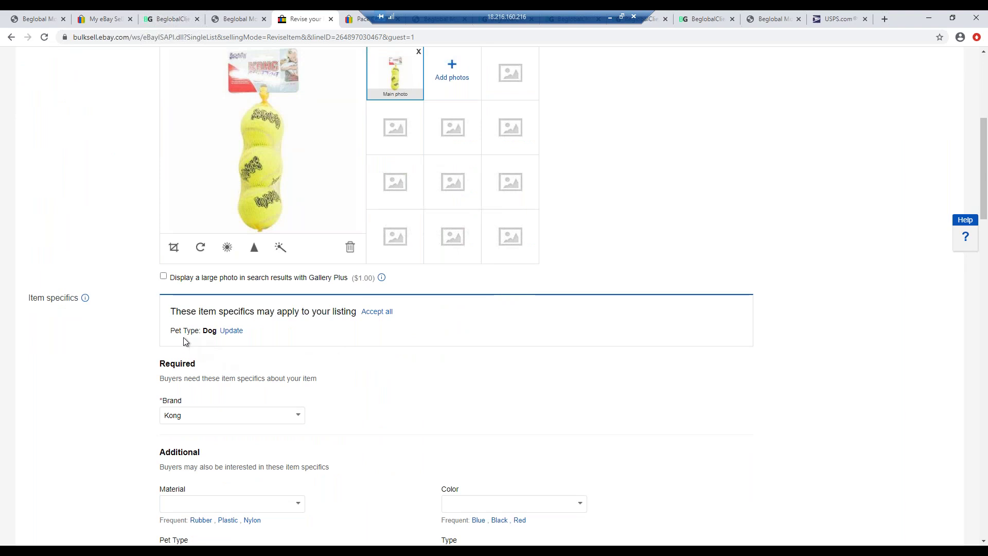
{"action": "left_click", "coordinate": [230, 331]}
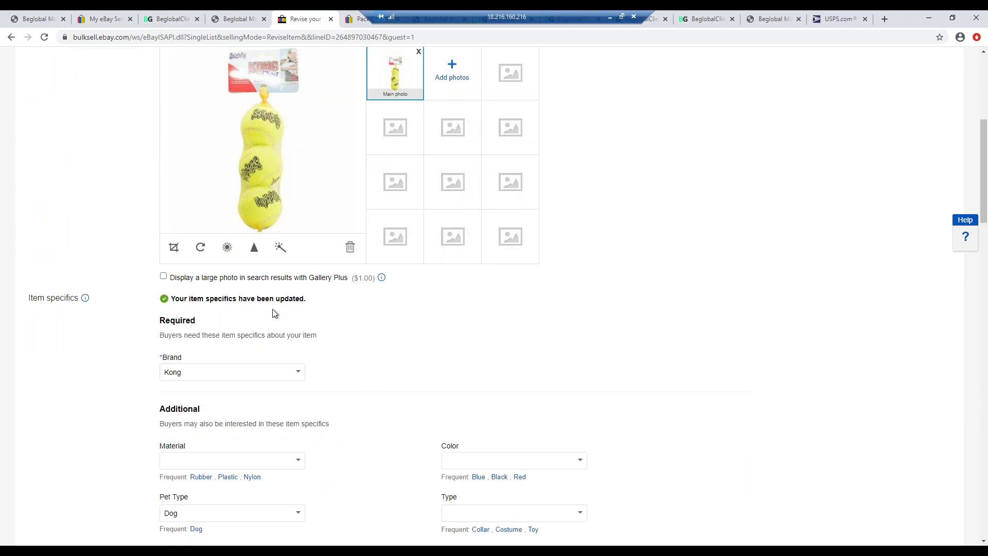
{"action": "scroll", "coordinate": [272, 311], "scroll_direction": "down", "scroll_amount": 2}
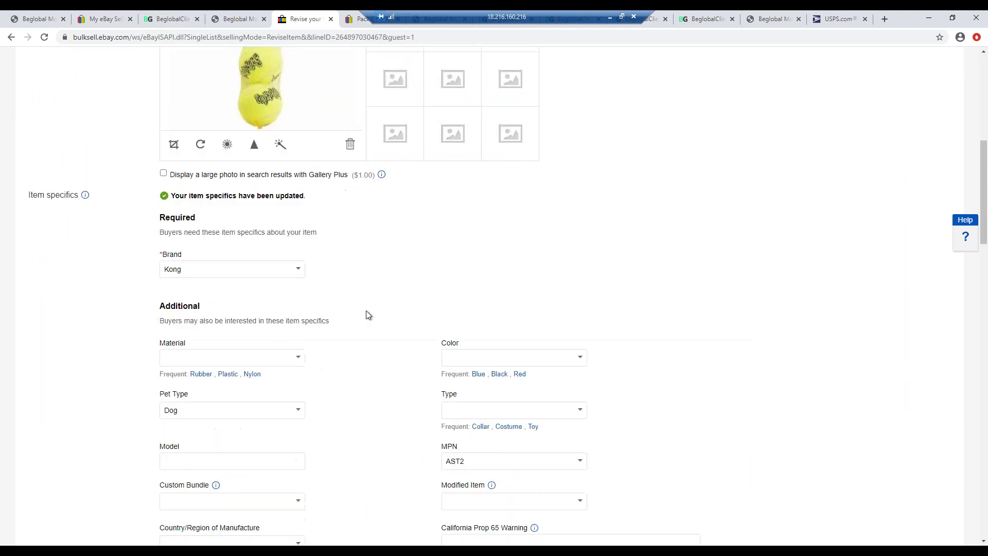
{"action": "scroll", "coordinate": [478, 331], "scroll_direction": "down", "scroll_amount": 1}
{"action": "left_click", "coordinate": [472, 306]}
{"action": "type", "text": "Yellow"}
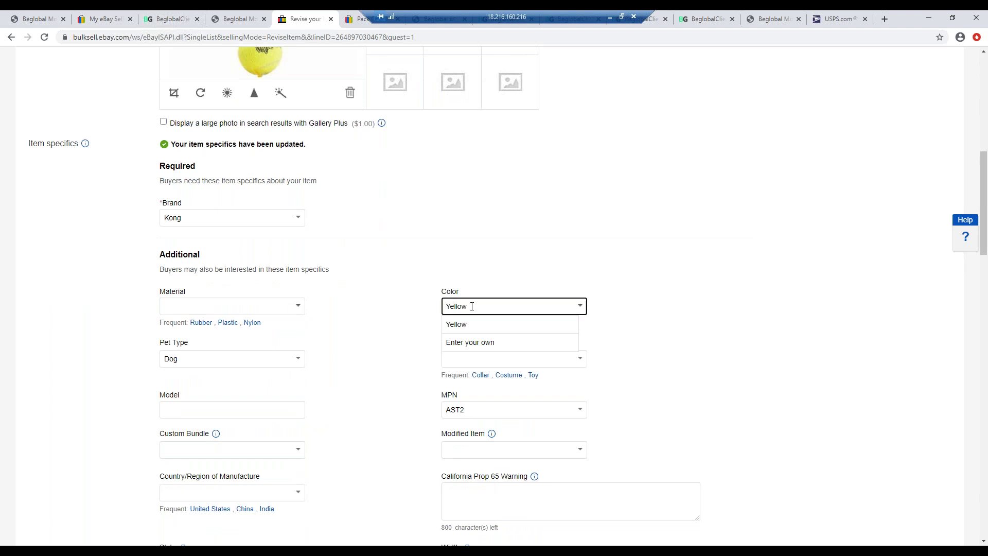
{"action": "key", "text": "Escape"}
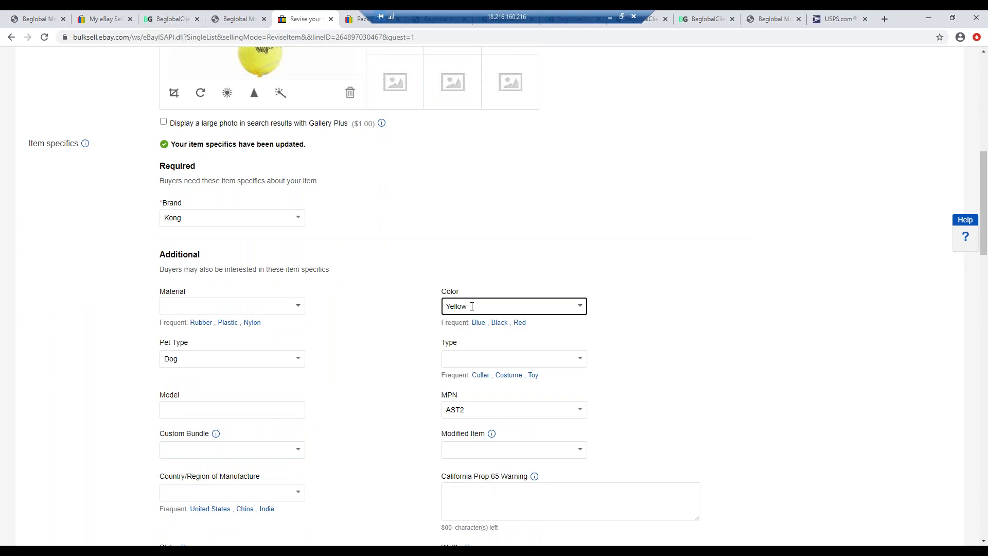
{"action": "type", "text": "Green"}
{"action": "left_click", "coordinate": [533, 374]}
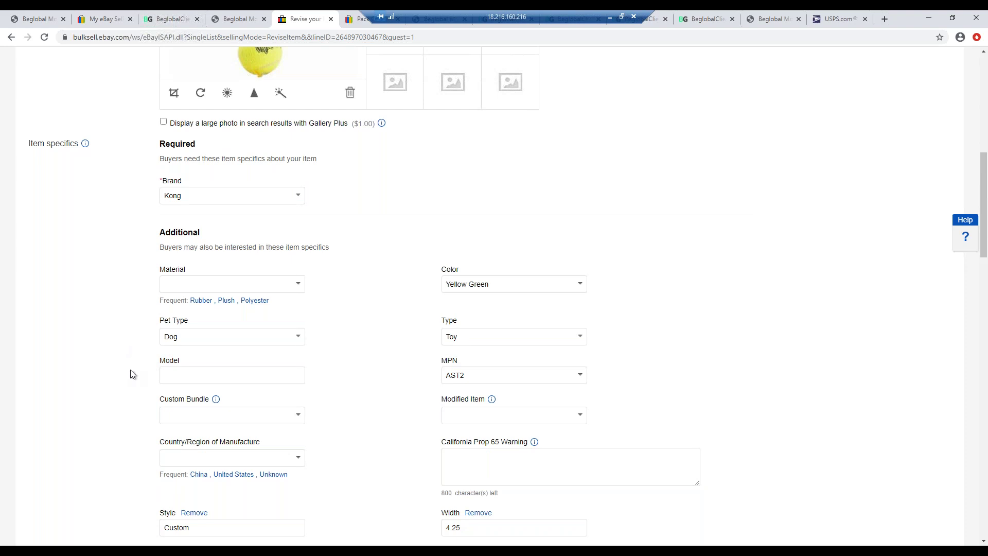
- Copy the MPN value AST2 into the Model item specific, then view the live item page
{"action": "left_click", "coordinate": [196, 374]}
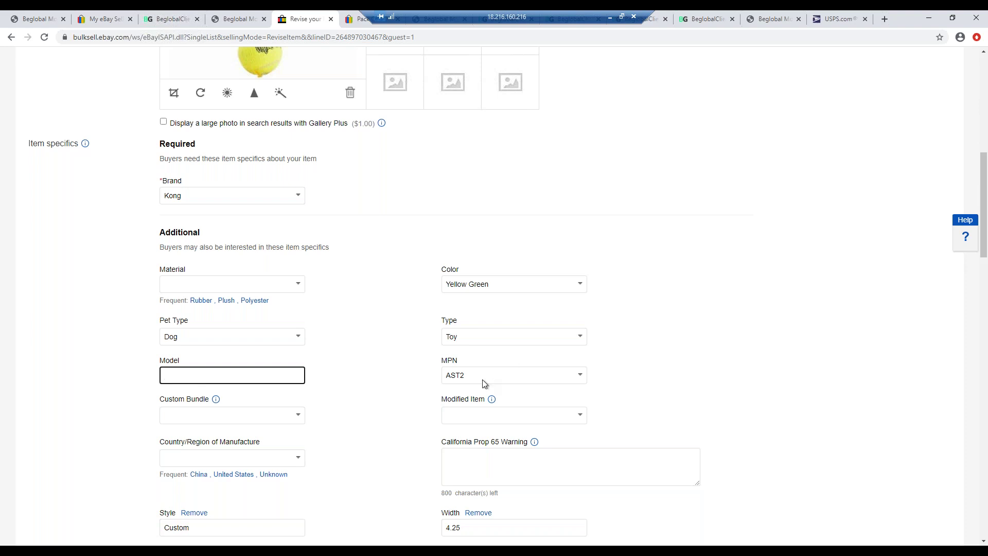
{"action": "key", "text": "Tab"}
{"action": "key", "text": "ctrl+c"}
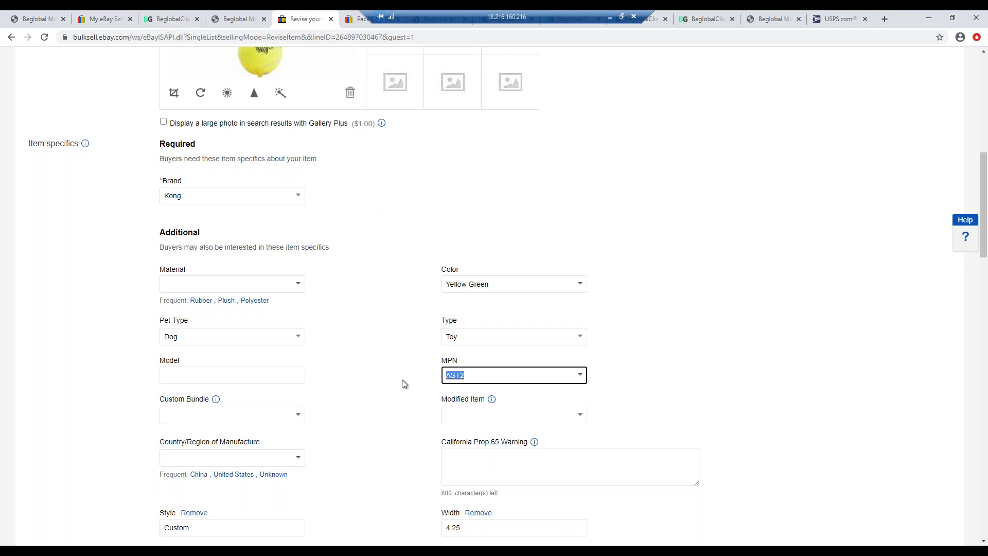
{"action": "left_click", "coordinate": [229, 378]}
{"action": "key", "text": "ctrl+v"}
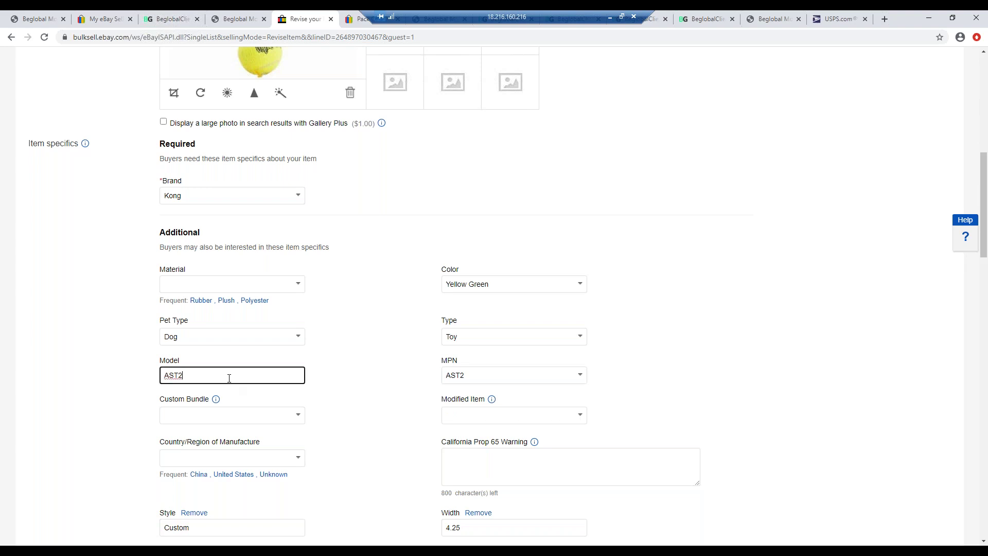
{"action": "left_click", "coordinate": [78, 433]}
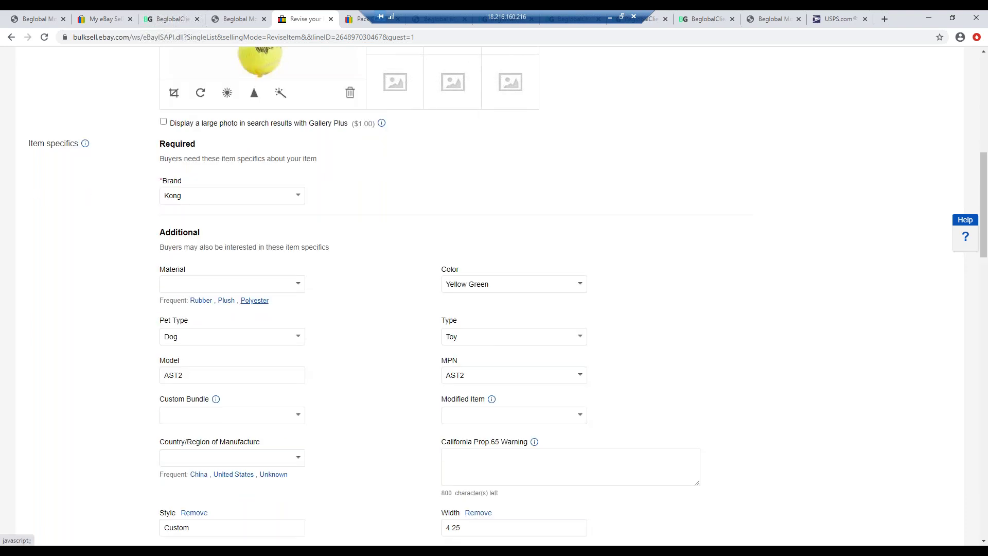
{"action": "scroll", "coordinate": [449, 335], "scroll_direction": "down", "scroll_amount": 3}
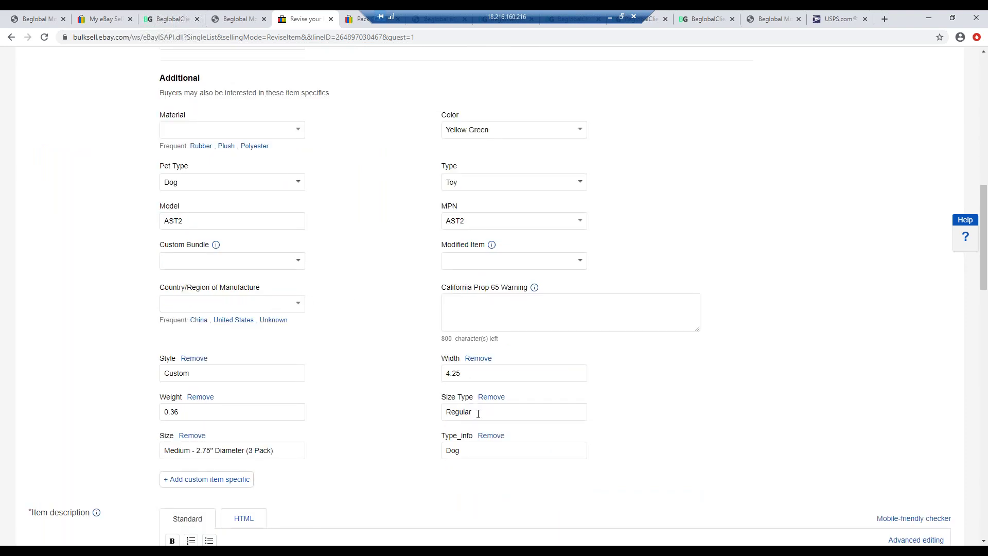
{"action": "left_click", "coordinate": [355, 19]}
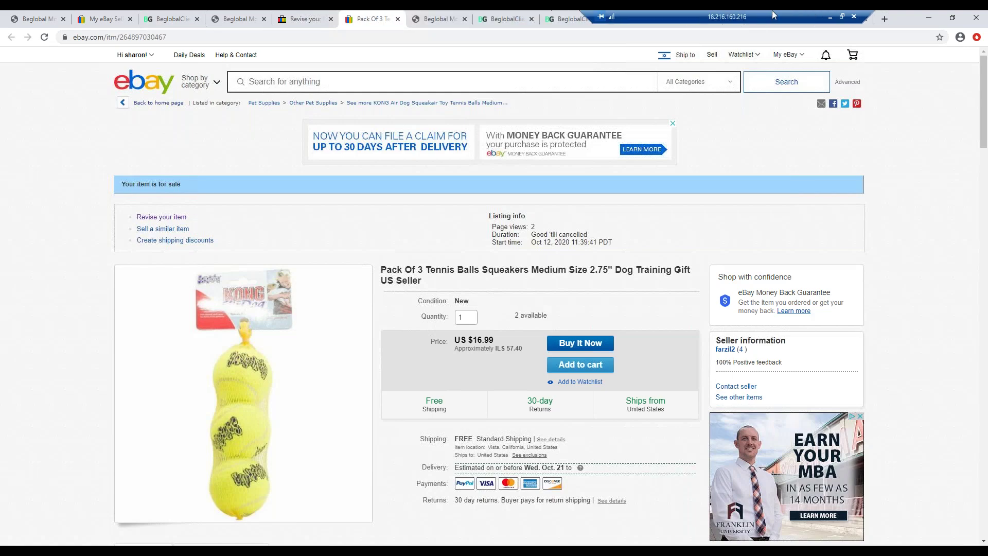
- Cycle through the Beglobal client tabs and close the extra one
{"action": "left_click", "coordinate": [507, 19]}
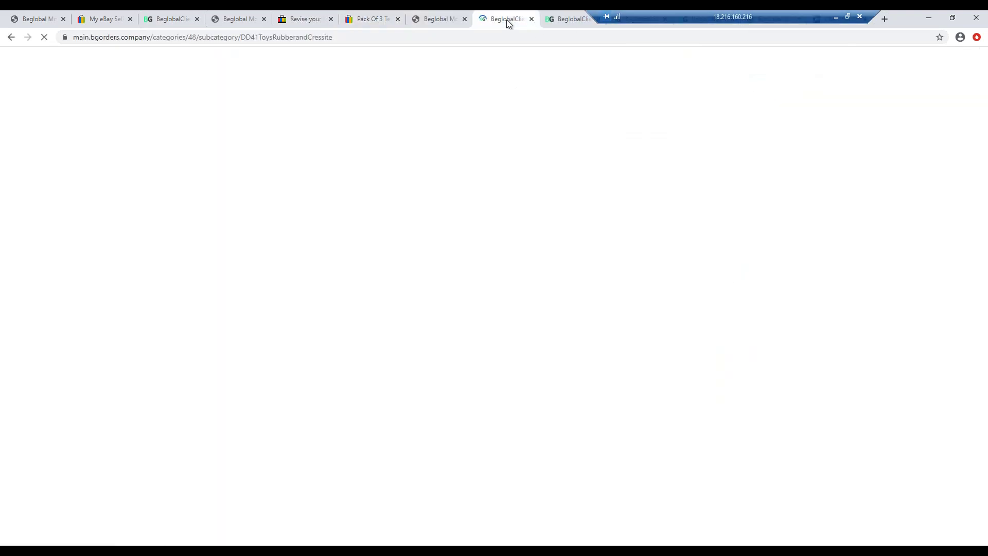
{"action": "left_click", "coordinate": [560, 21]}
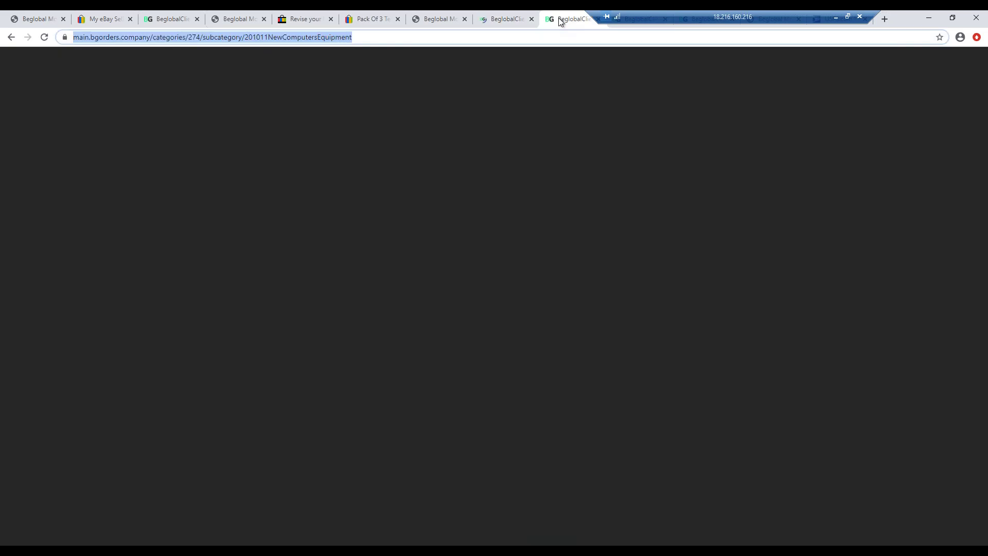
{"action": "left_click", "coordinate": [502, 22]}
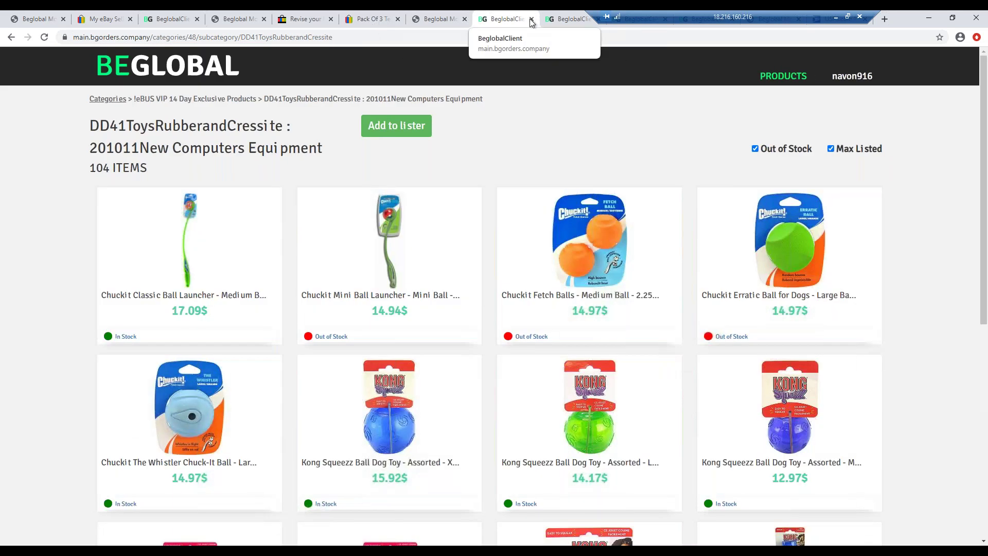
{"action": "left_click", "coordinate": [531, 19]}
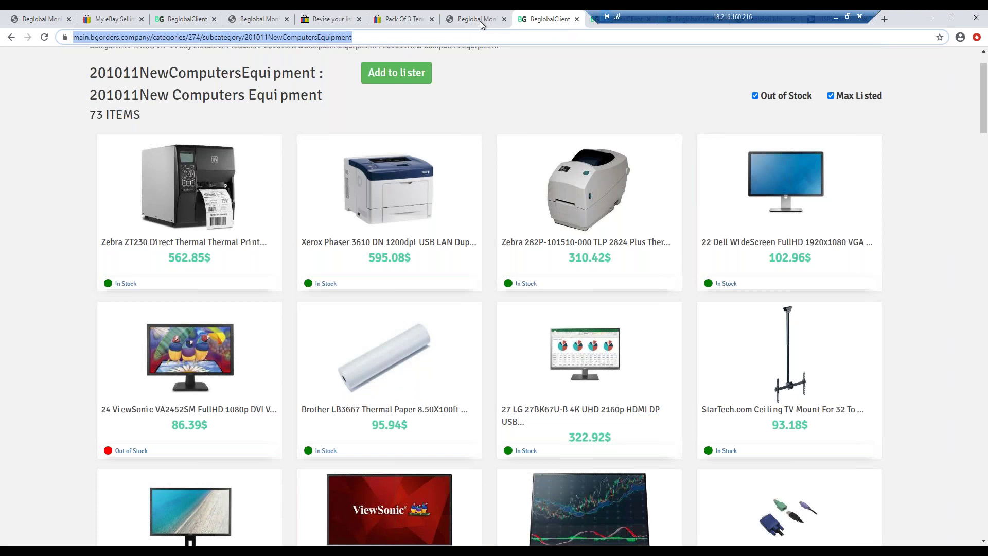
{"action": "left_click", "coordinate": [480, 25]}
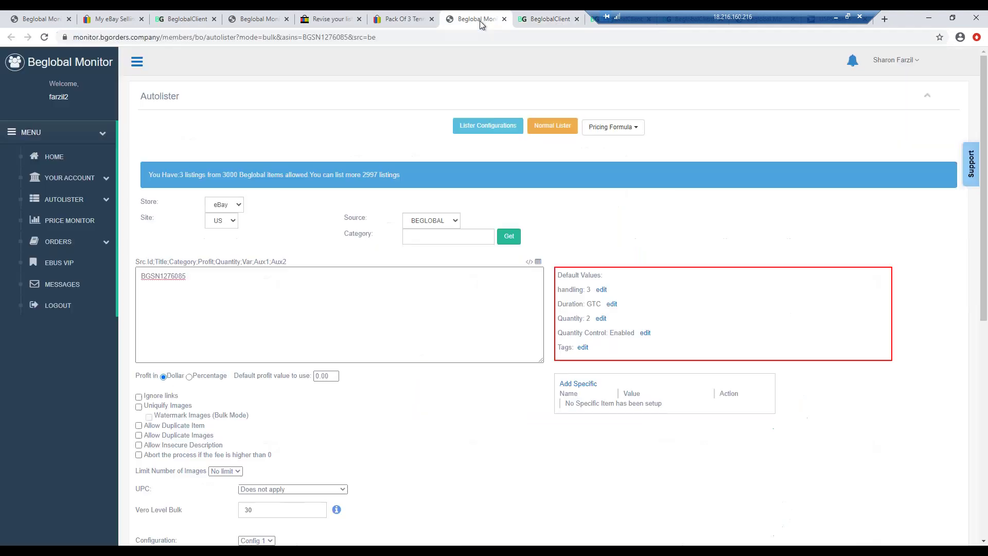
{"action": "left_click", "coordinate": [590, 22]}
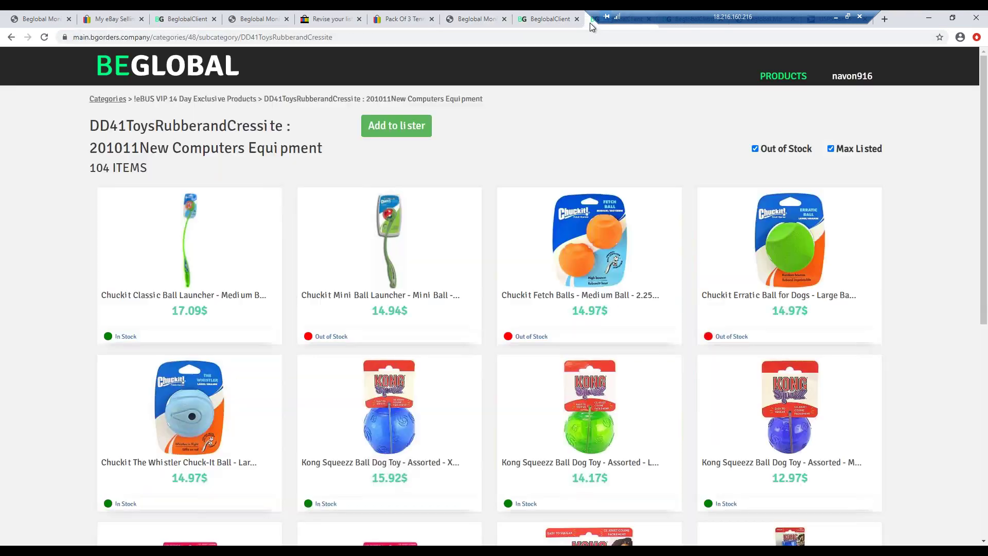
- Check the Kong squeaker tennis balls source page for its size, then return to the revision form
{"action": "mouse_move", "coordinate": [455, 14]}
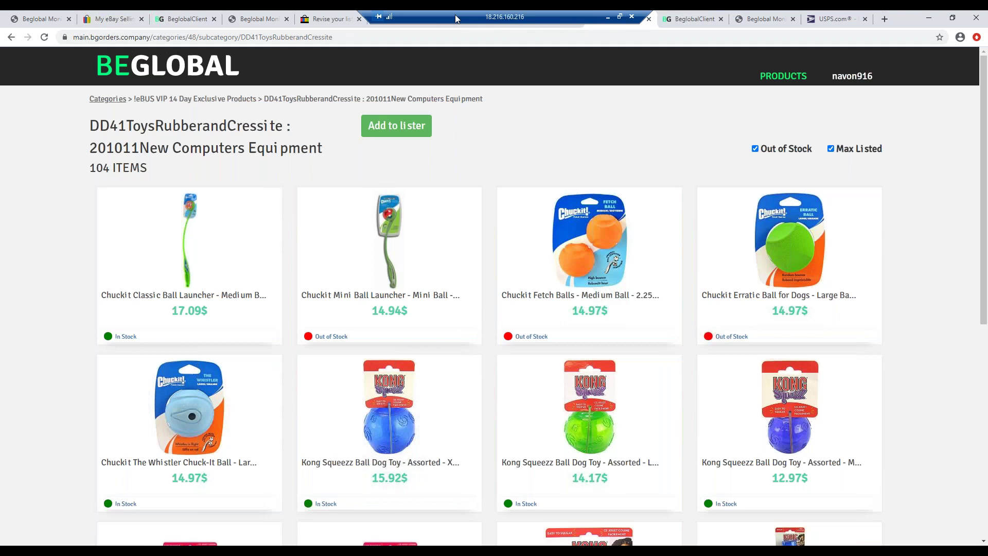
{"action": "left_click", "coordinate": [689, 21]}
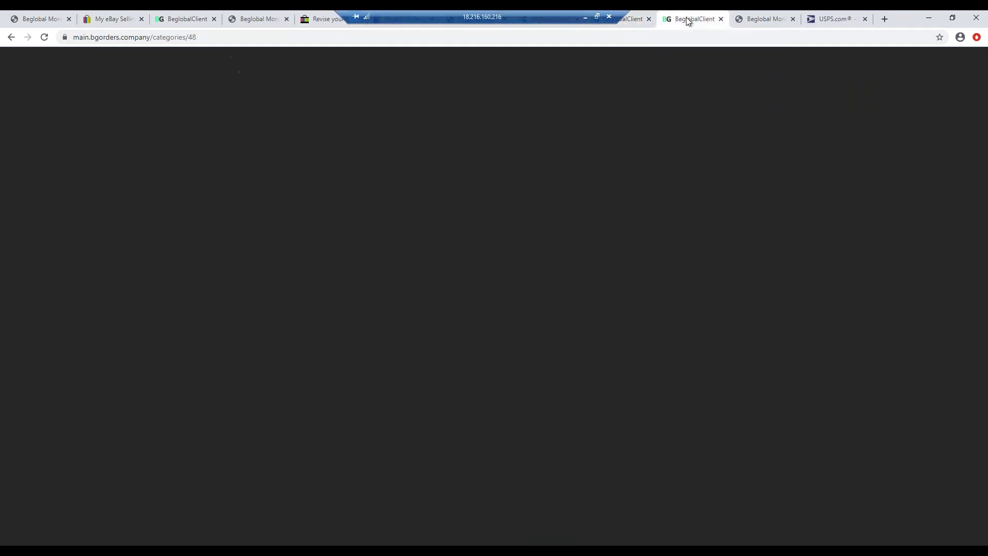
{"action": "left_click", "coordinate": [186, 18]}
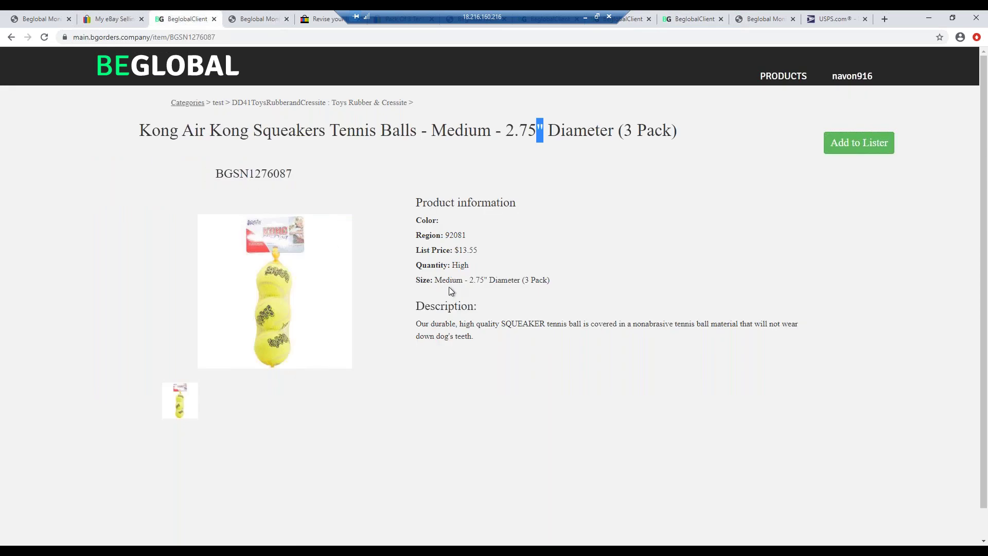
{"action": "left_click", "coordinate": [399, 220]}
{"action": "left_click", "coordinate": [329, 19]}
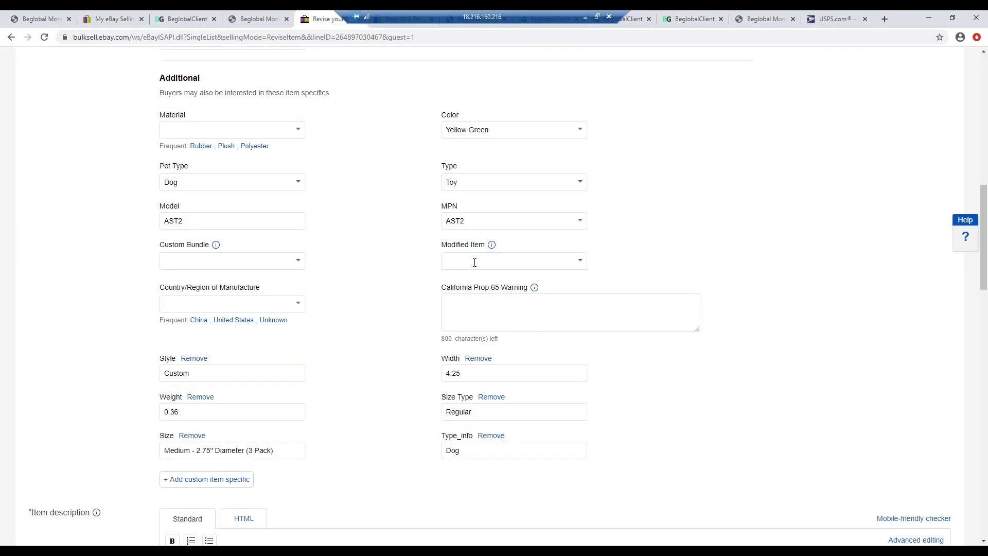
- Replace the Size Type value Regular with Medium, fixing the typo, and scroll down the form
{"action": "double_click", "coordinate": [477, 411]}
{"action": "type", "text": "Medioum"}
{"action": "key", "text": "BackSpace"}
{"action": "key", "text": "BackSpace"}
{"action": "key", "text": "BackSpace"}
{"action": "key", "text": "BackSpace"}
{"action": "key", "text": "BackSpace"}
{"action": "type", "text": "dium"}
{"action": "left_click", "coordinate": [381, 405]}
{"action": "scroll", "coordinate": [381, 409], "scroll_direction": "down", "scroll_amount": 1}
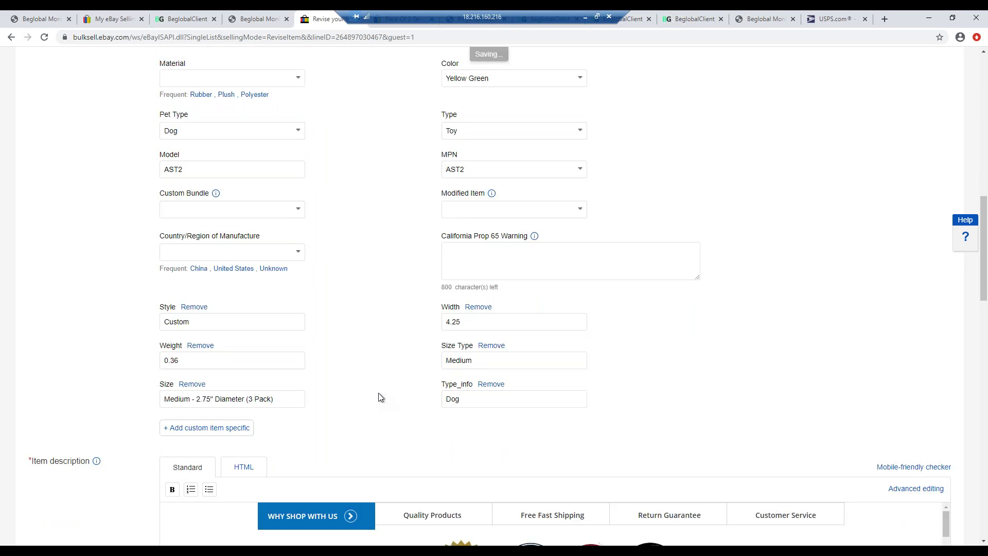
{"action": "scroll", "coordinate": [378, 393], "scroll_direction": "down", "scroll_amount": 5}
{"action": "scroll", "coordinate": [462, 368], "scroll_direction": "down", "scroll_amount": 3}
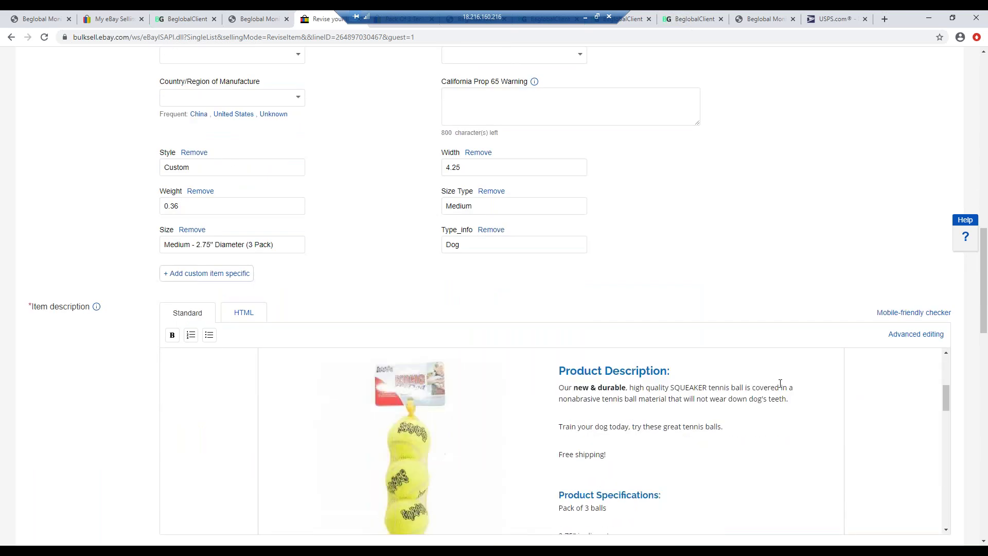
{"action": "scroll", "coordinate": [776, 416], "scroll_direction": "down", "scroll_amount": 4}
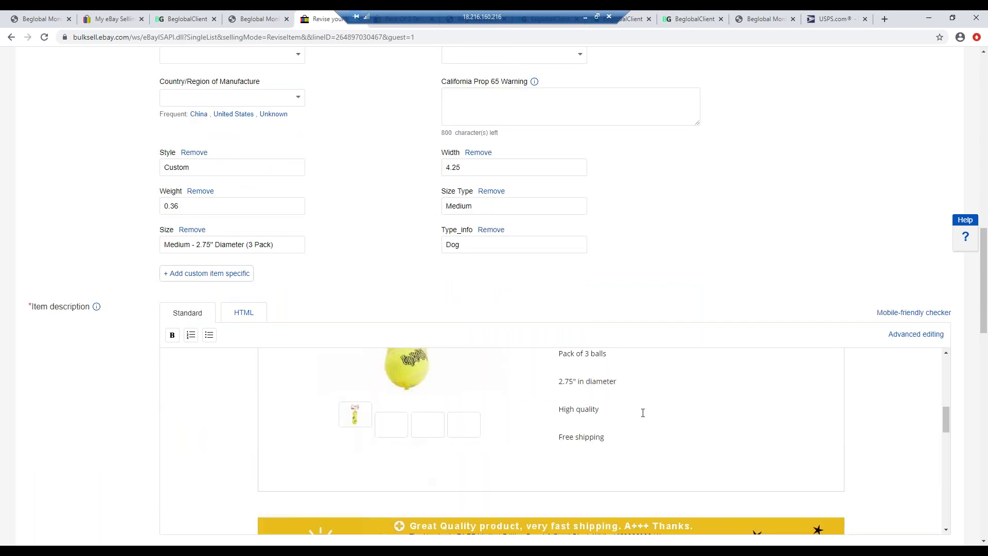
- Enable volume pricing under Sell it faster, offering 10%, 15% and 20% off for 2, 3 or 4 items
{"action": "left_click_drag", "start_coordinate": [984, 325], "coordinate": [969, 446]}
{"action": "scroll", "coordinate": [539, 455], "scroll_direction": "down", "scroll_amount": 5}
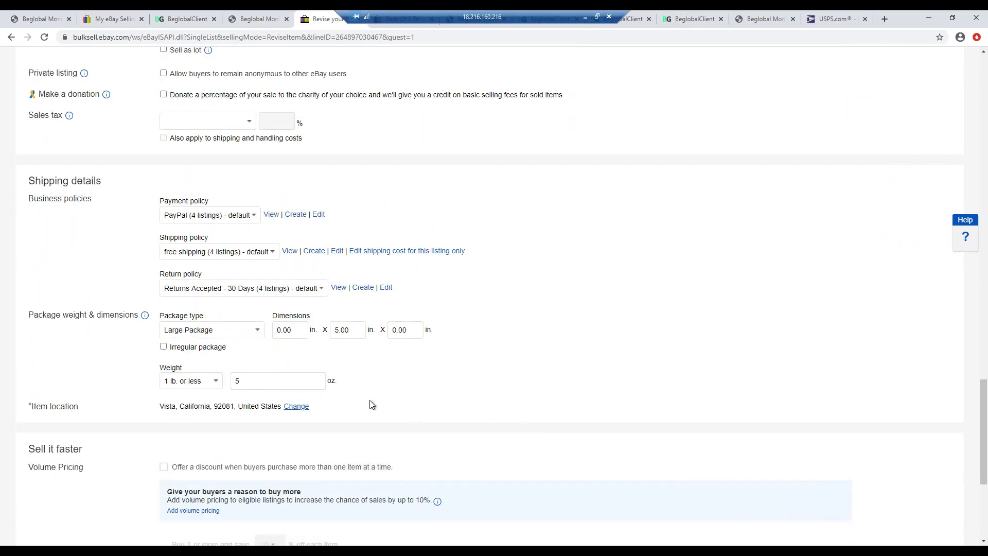
{"action": "scroll", "coordinate": [112, 279], "scroll_direction": "down", "scroll_amount": 3}
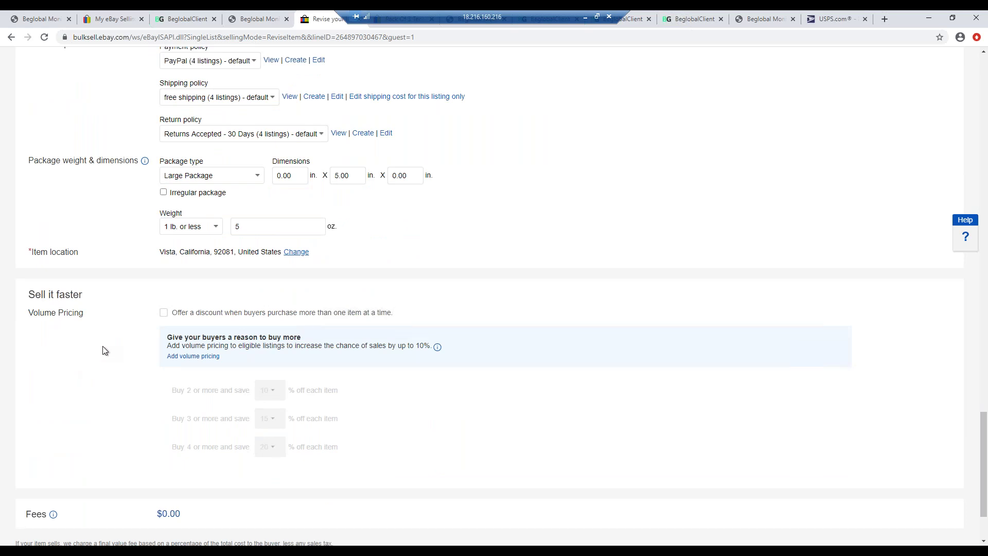
{"action": "left_click", "coordinate": [163, 313]}
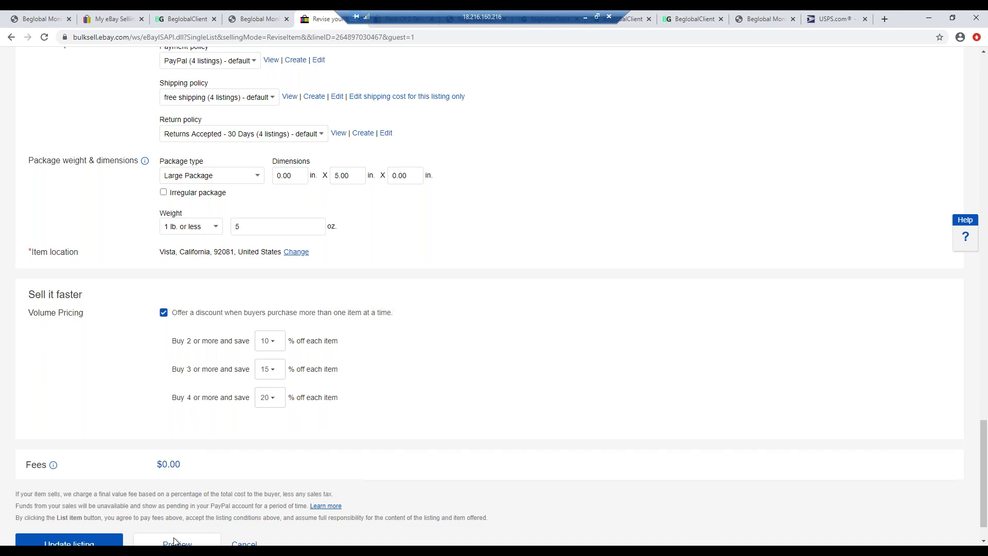
- In Calculator, compute four items at $16.99 less 15%: 67.96 × 0.85 = 57.766
{"action": "key", "text": "alt+Tab"}
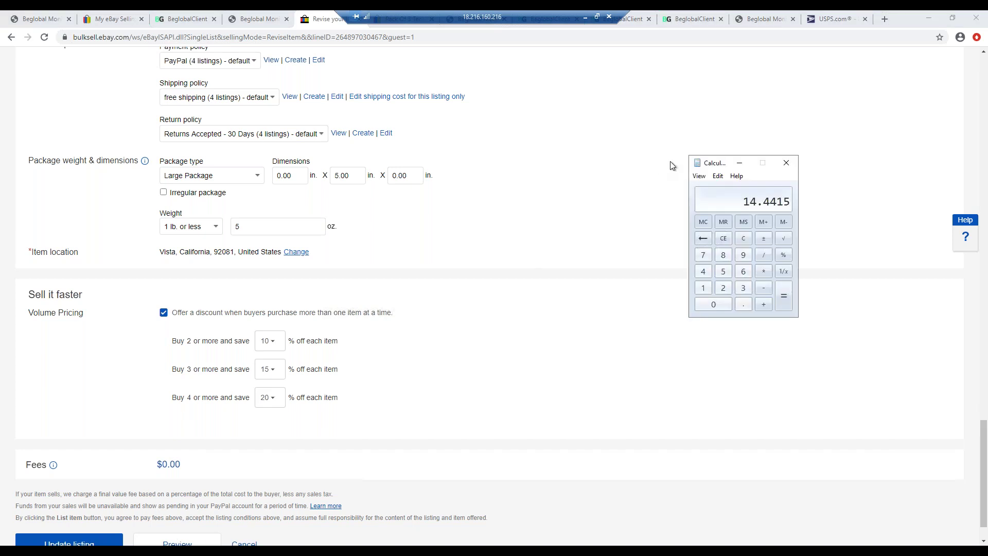
{"action": "left_click", "coordinate": [742, 240]}
{"action": "type", "text": "16.99 * 4"}
{"action": "key", "text": "Return"}
{"action": "type", "text": "*0.85"}
{"action": "key", "text": "Return"}
{"action": "left_click", "coordinate": [748, 239]}
{"action": "left_click", "coordinate": [267, 20]}
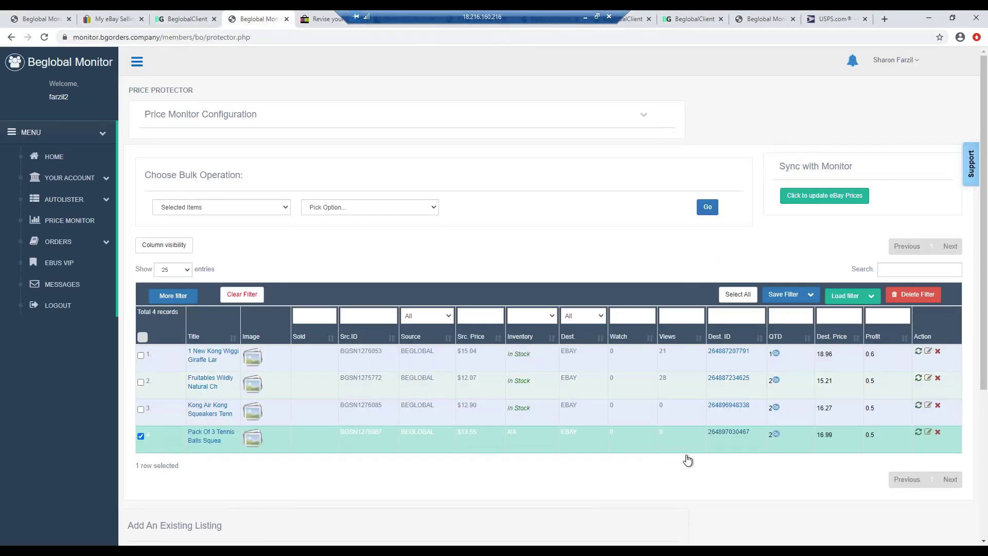
- Uncheck the tennis balls pack row in Beglobal Monitor and return to the eBay revision form
{"action": "left_click", "coordinate": [140, 436]}
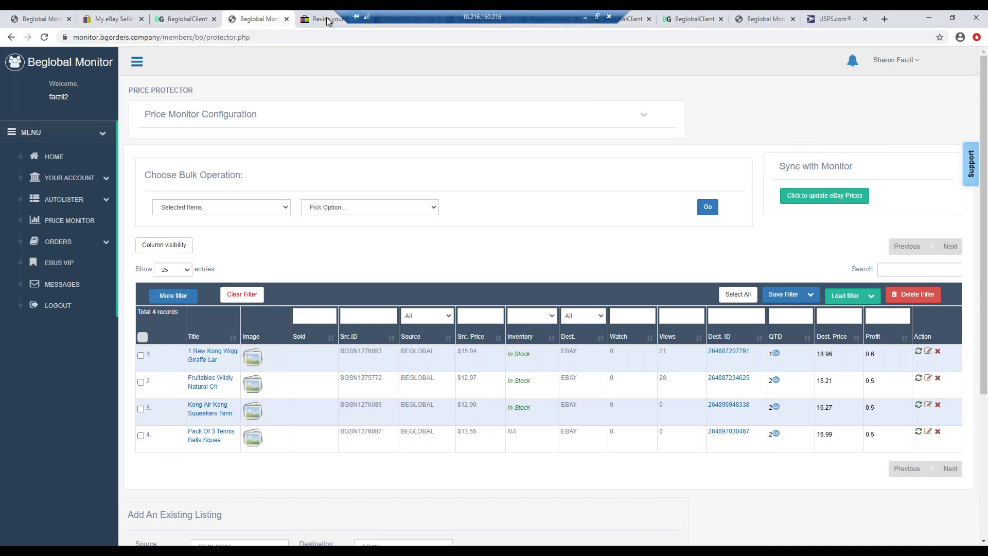
{"action": "key", "text": "ctrl+Tab"}
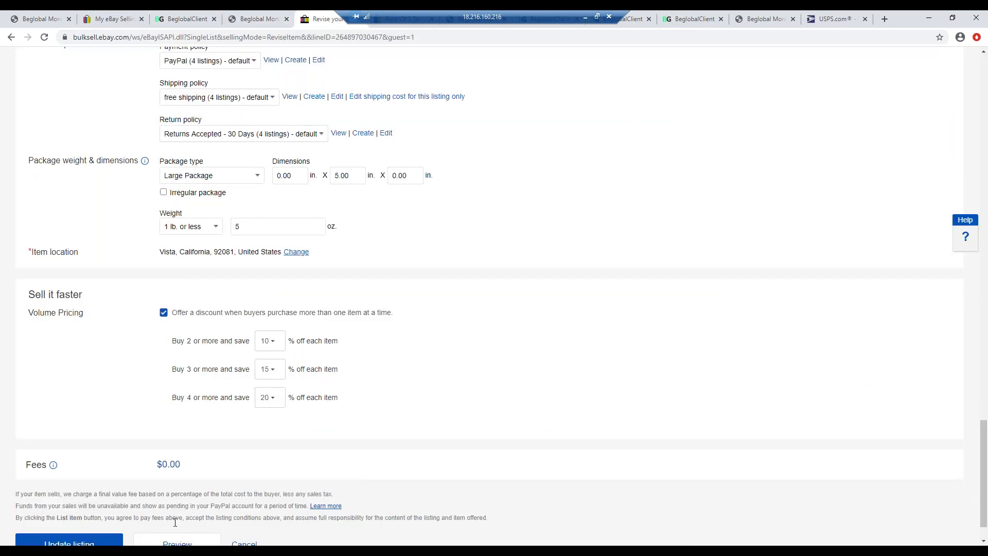
- Compute four items at $16.99 with stacked 20% and 15% reductions, giving 46.2128
{"action": "key", "text": "XF86Calculator"}
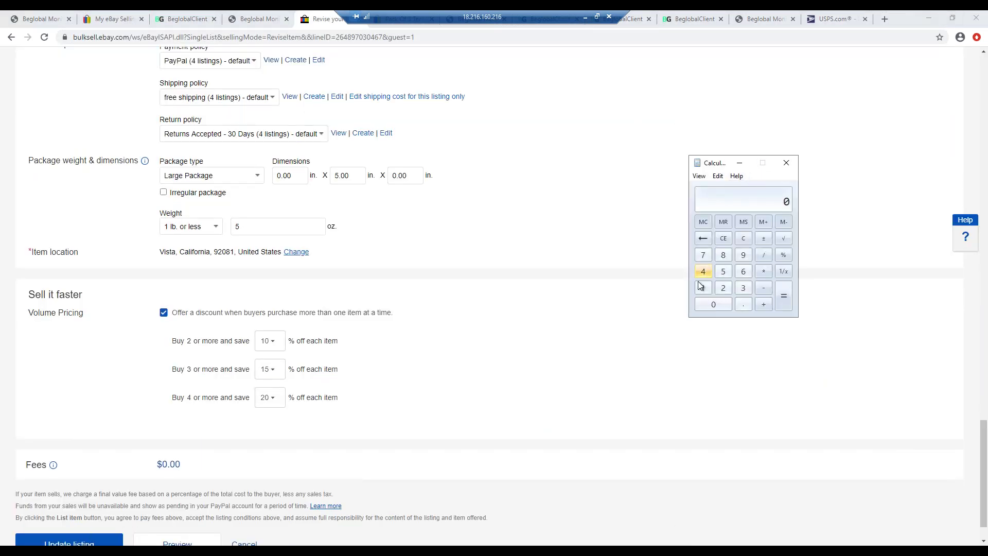
{"action": "type", "text": "16.99 * "}
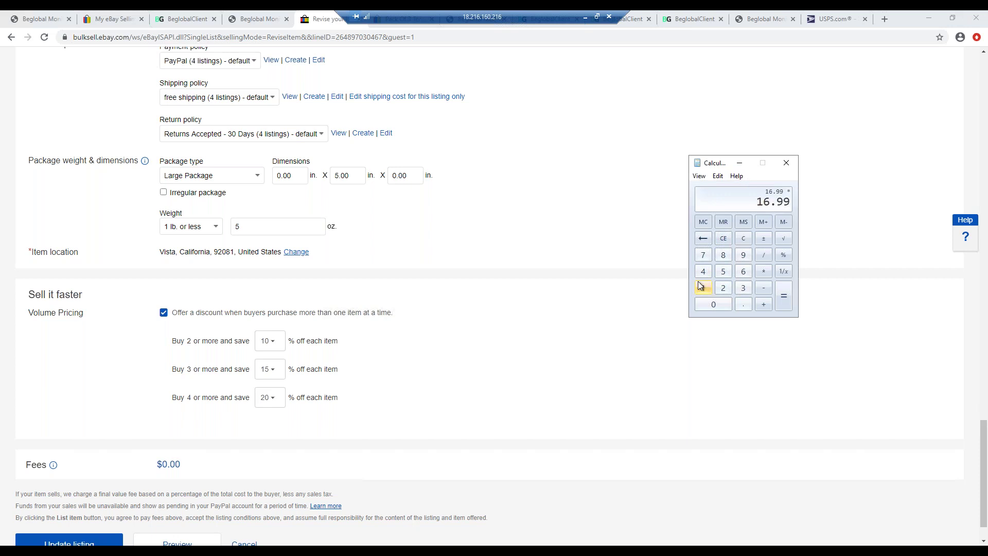
{"action": "type", "text": "4"}
{"action": "key", "text": "Return"}
{"action": "key", "text": "asterisk"}
{"action": "type", "text": "0.80"}
{"action": "key", "text": "Return"}
{"action": "key", "text": "asterisk"}
{"action": "type", "text": "0.85"}
{"action": "key", "text": "Return"}
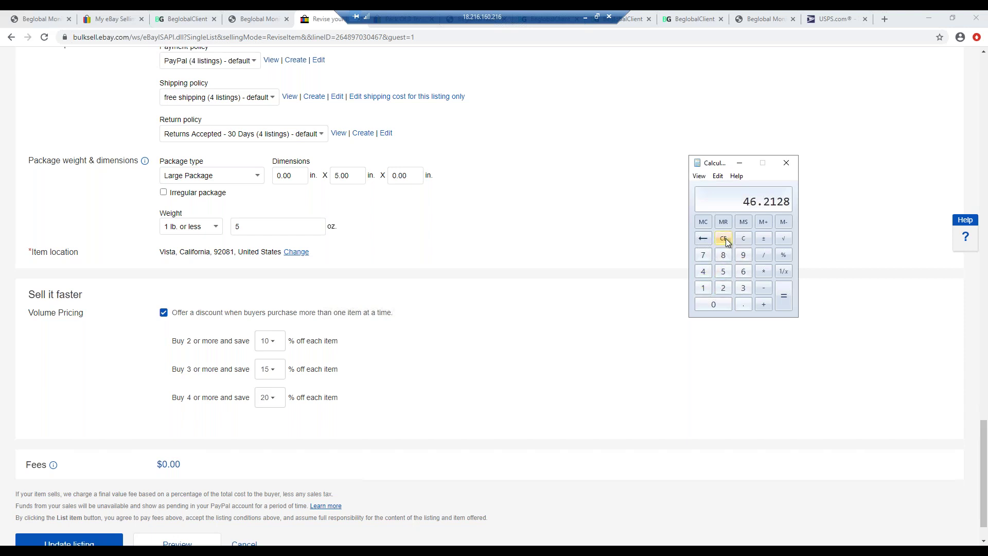
- Compute the source cost of four items at $13.55, giving 54.2
{"action": "left_click", "coordinate": [724, 240]}
{"action": "type", "text": "13.55*4"}
{"action": "key", "text": "Return"}
- Change the volume discounts to 2% for 2 items, 4% for 3 and 6% for 4 or more
{"action": "left_click", "coordinate": [277, 344]}
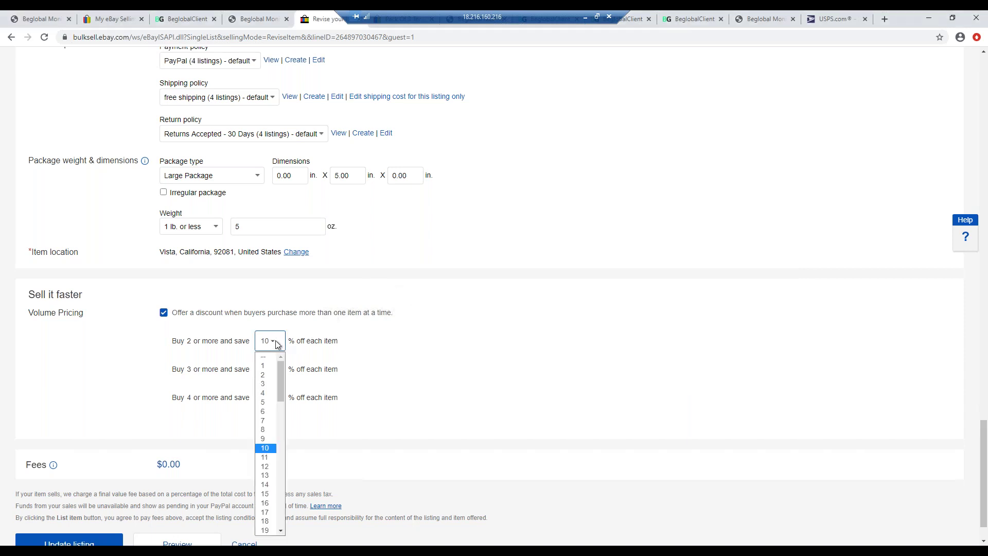
{"action": "left_click", "coordinate": [265, 375]}
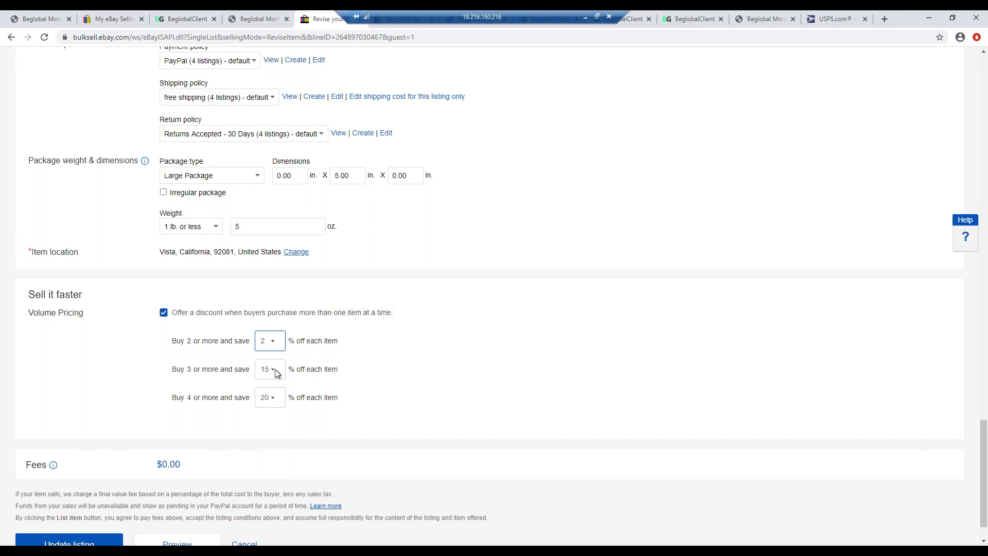
{"action": "left_click", "coordinate": [273, 369]}
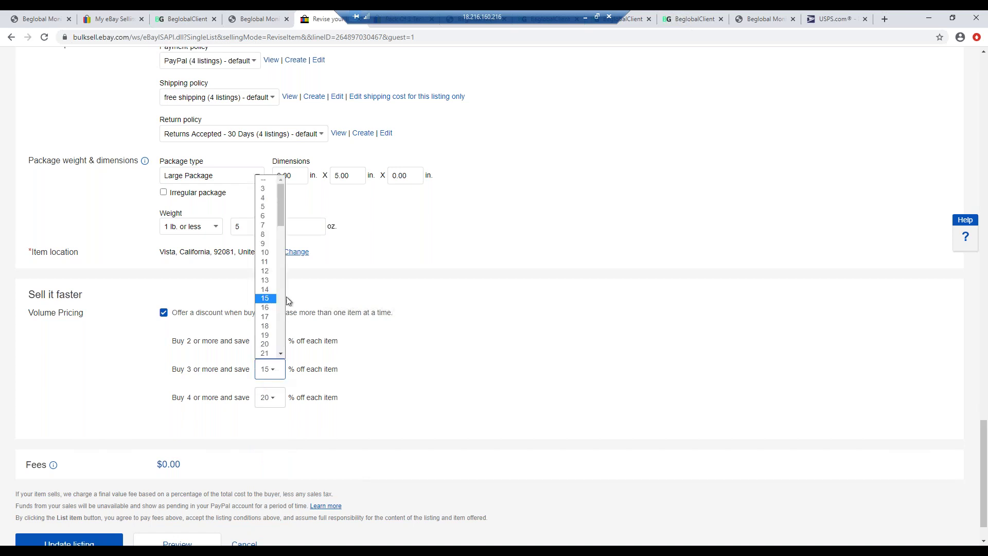
{"action": "left_click", "coordinate": [266, 199]}
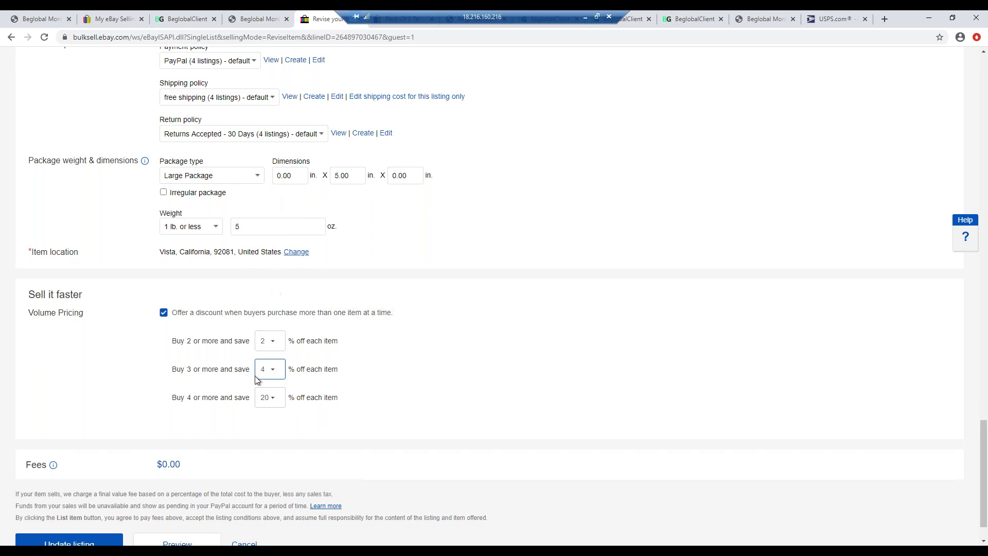
{"action": "left_click", "coordinate": [276, 399]}
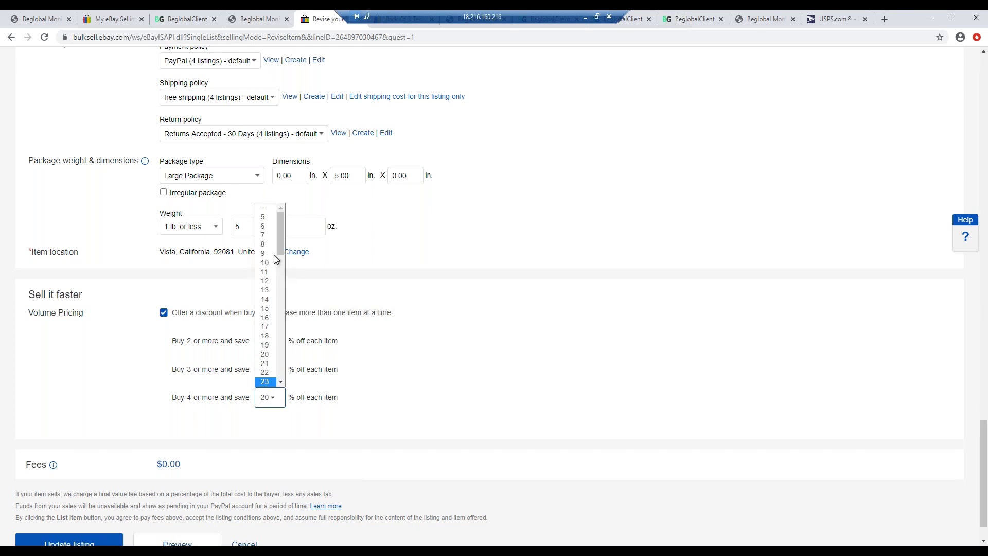
{"action": "left_click", "coordinate": [265, 227]}
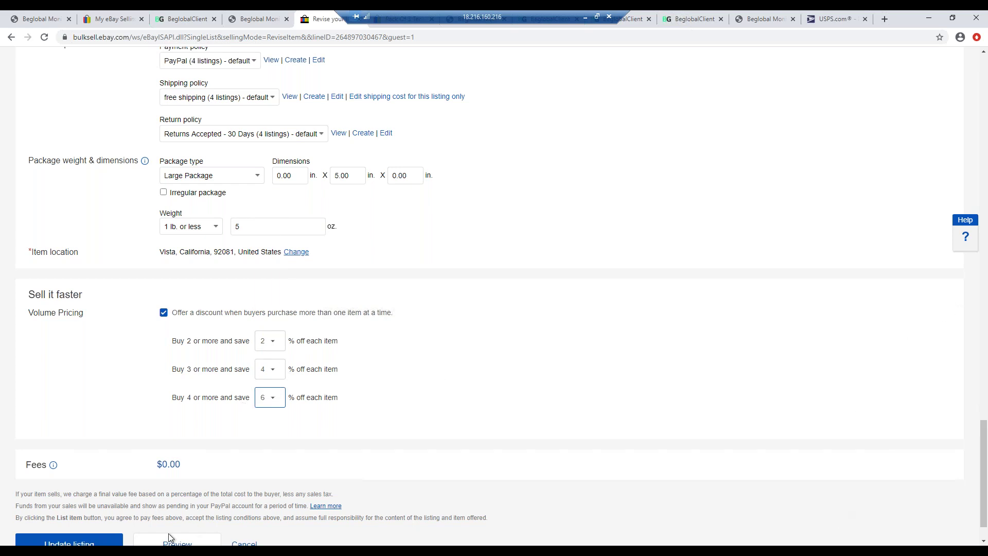
{"action": "key", "text": "alt+Tab"}
- Compute 16.99 × 4 × 0.79 in Calculator to get 53.6884
{"action": "type", "text": "16.99 * 4"}
{"action": "key", "text": "Return"}
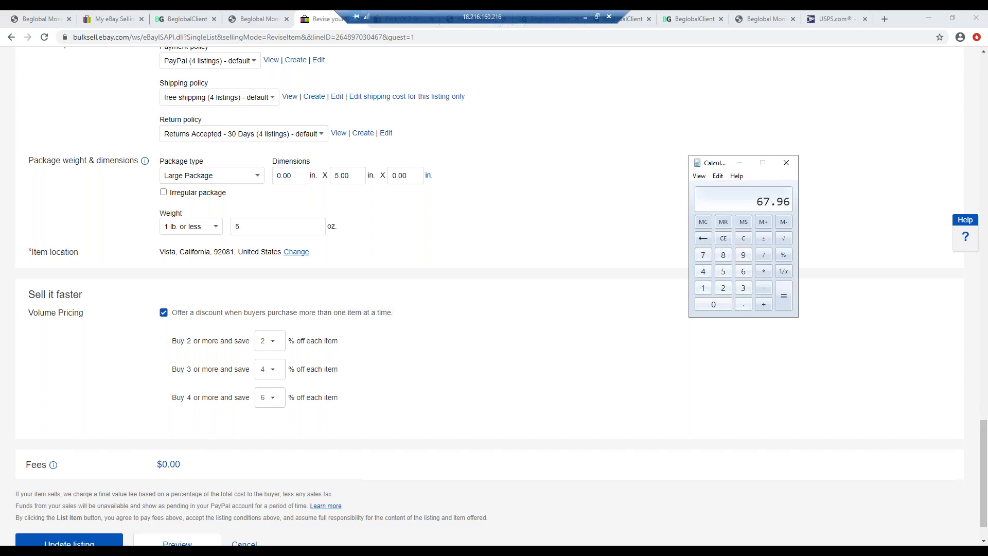
{"action": "key", "text": "Escape"}
{"action": "type", "text": ".79"}
{"action": "left_click", "coordinate": [785, 303]}
{"action": "left_click", "coordinate": [723, 241]}
{"action": "type", "text": "16.99*4"}
{"action": "key", "text": "Return"}
{"action": "type", "text": "*0.79"}
{"action": "key", "text": "Return"}
- Set the Buy 4 or more discount to '--' to remove it
{"action": "left_click", "coordinate": [278, 404]}
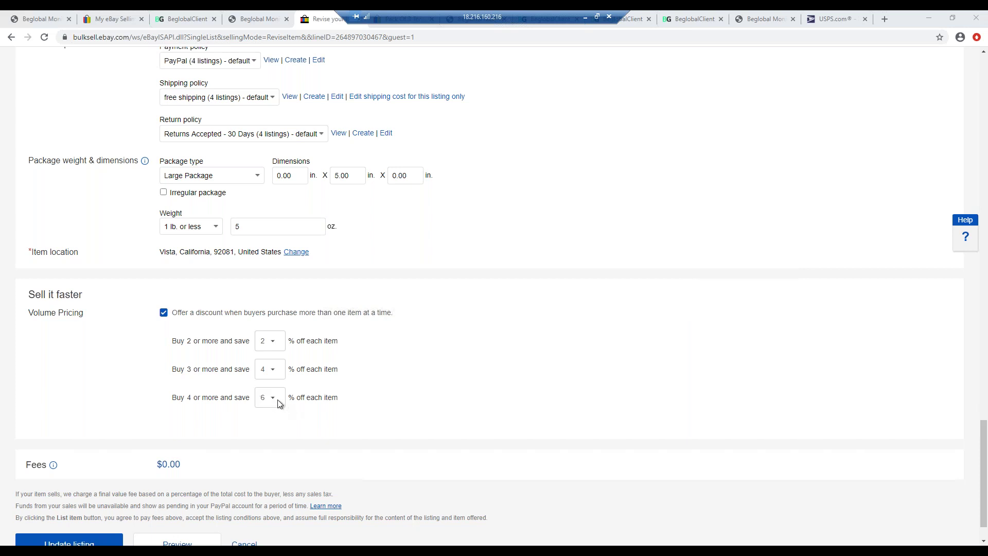
{"action": "left_click", "coordinate": [266, 209]}
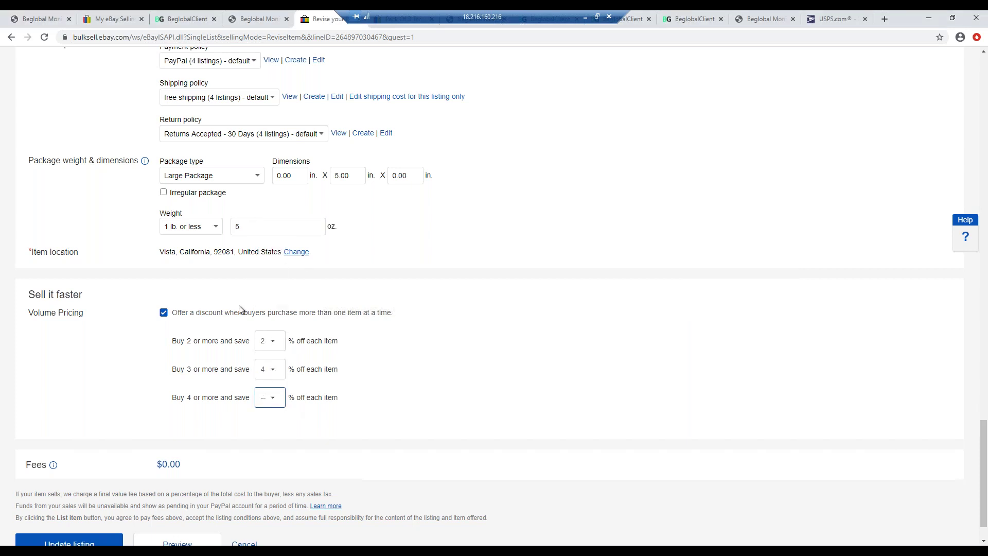
{"action": "left_click", "coordinate": [89, 396]}
- Confirm the Buy 2 discount stays at 2% and Buy 3 at 4%
{"action": "left_click", "coordinate": [273, 342]}
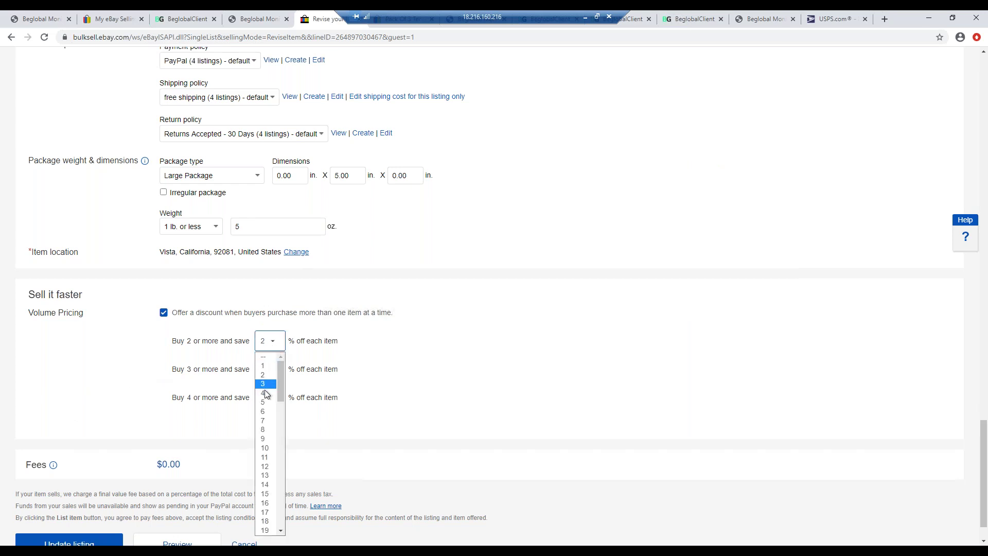
{"action": "left_click", "coordinate": [335, 330]}
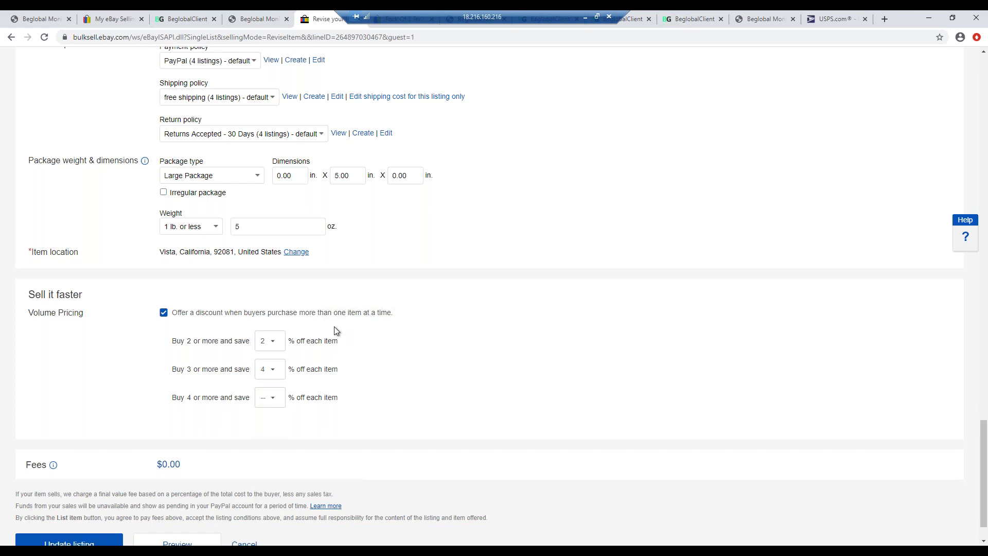
{"action": "left_click", "coordinate": [277, 375]}
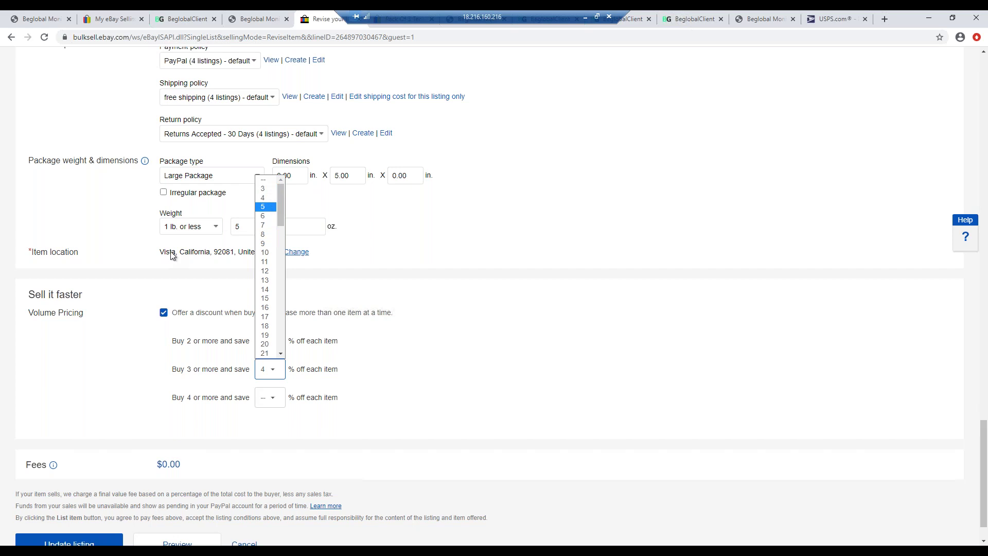
{"action": "left_click", "coordinate": [137, 295]}
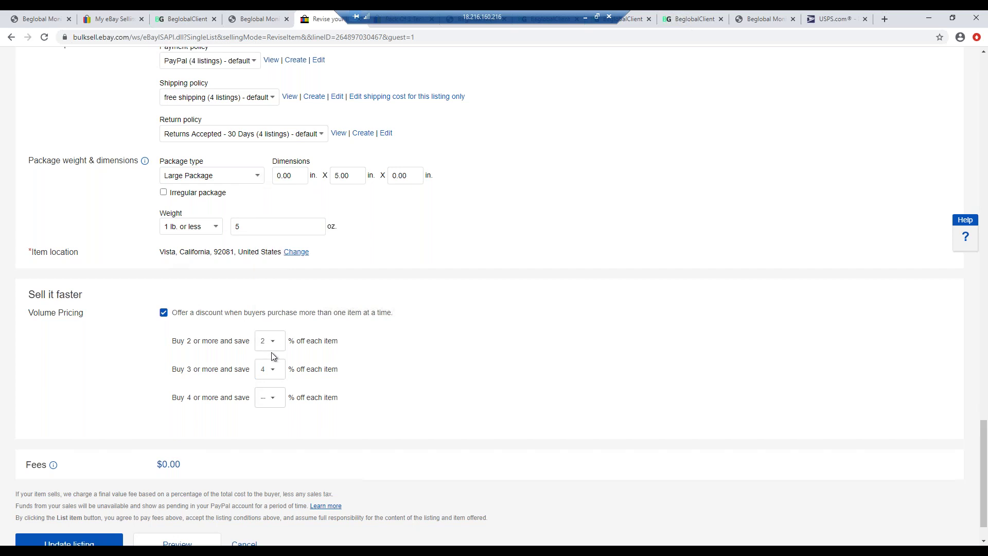
{"action": "left_click", "coordinate": [271, 369]}
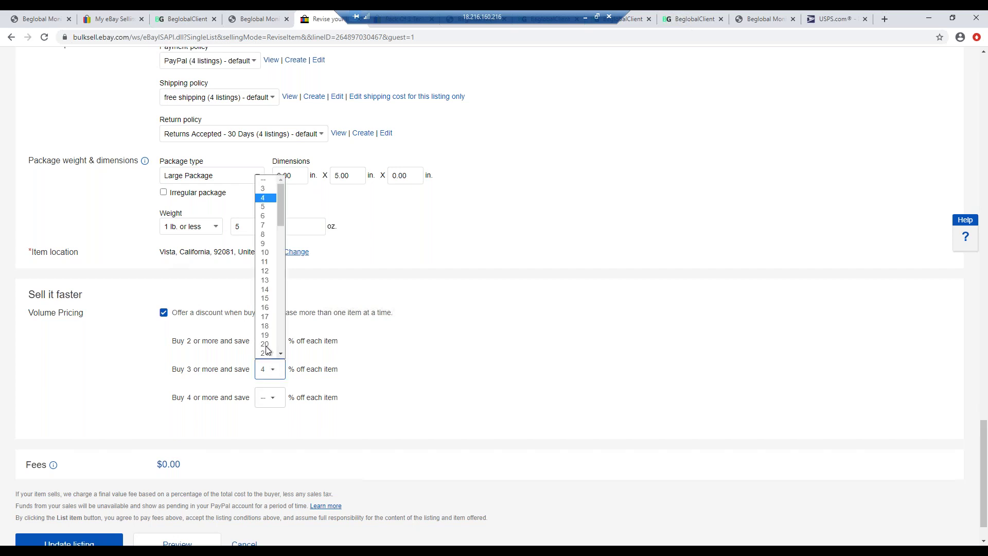
{"action": "left_click", "coordinate": [290, 304]}
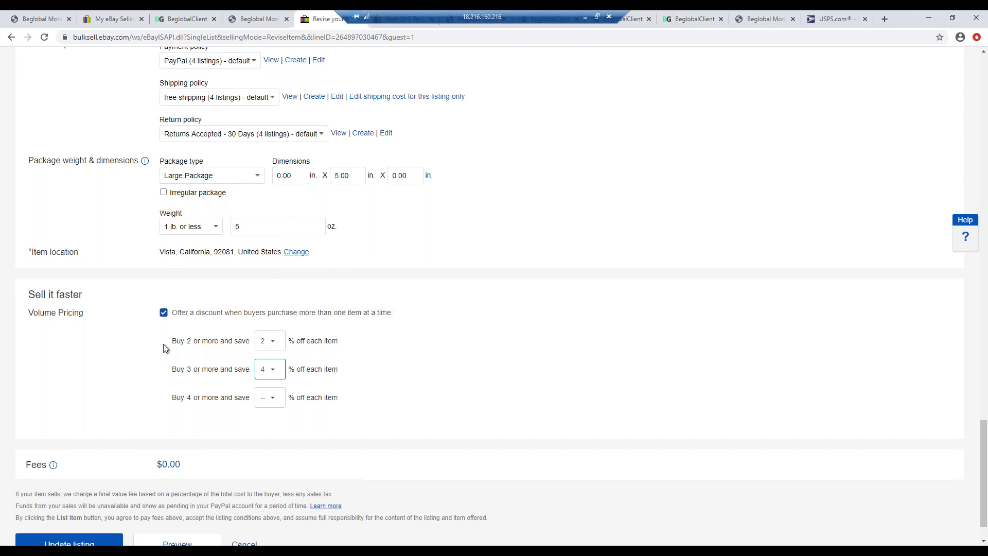
- Update the tennis balls listing, dismiss the success message, and review the Active listings
{"action": "scroll", "coordinate": [95, 478], "scroll_direction": "down", "scroll_amount": 1}
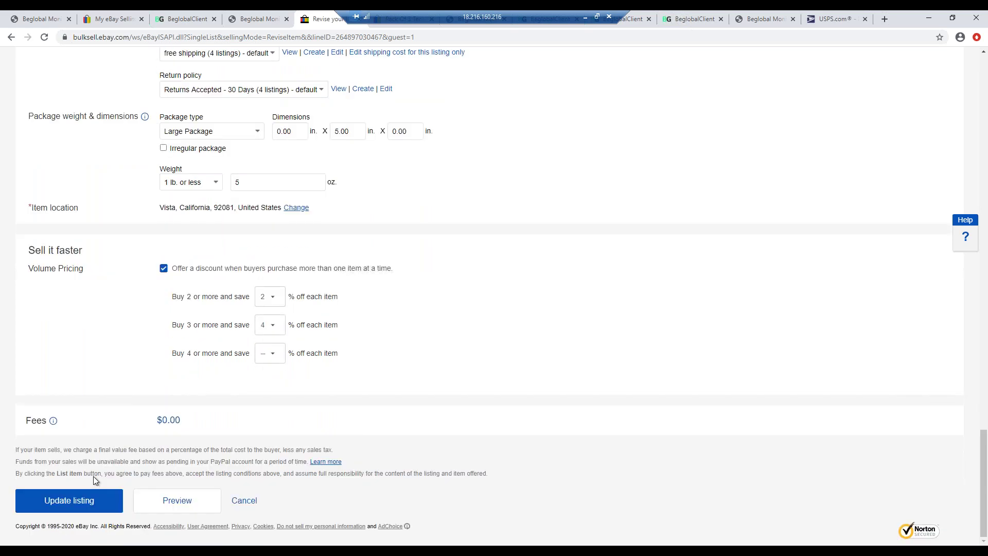
{"action": "left_click", "coordinate": [94, 497]}
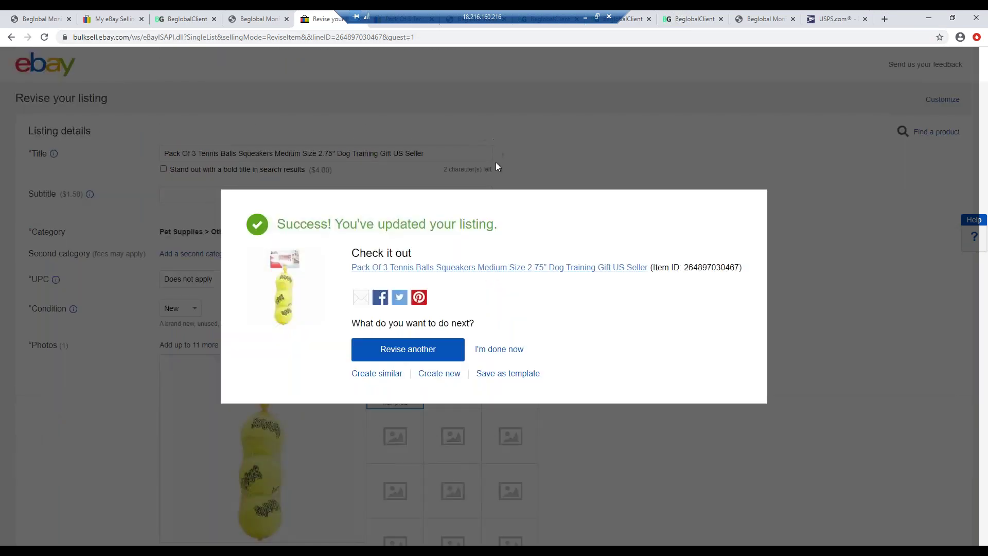
{"action": "left_click", "coordinate": [507, 349]}
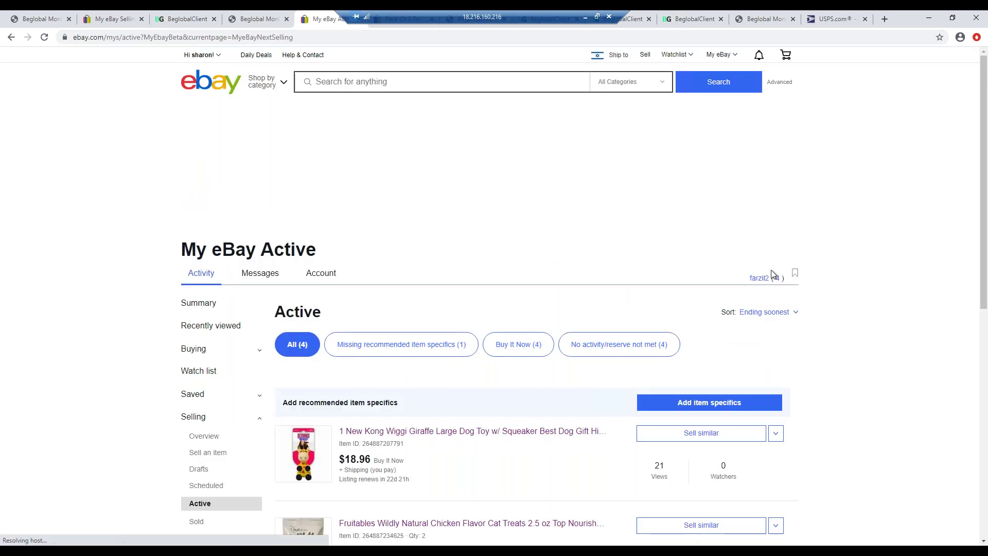
{"action": "scroll", "coordinate": [774, 274], "scroll_direction": "down", "scroll_amount": 3}
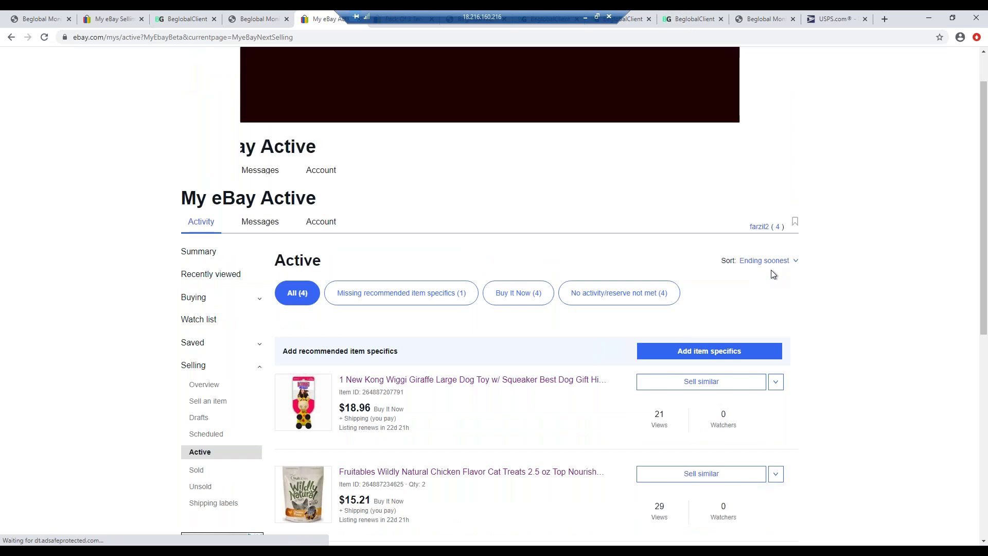
{"action": "scroll", "coordinate": [808, 286], "scroll_direction": "down", "scroll_amount": 1}
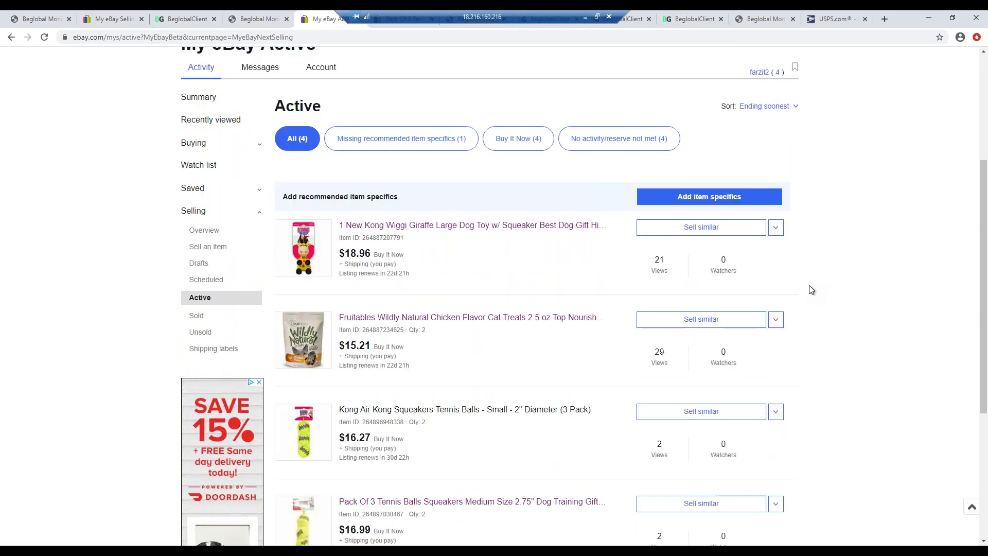
{"action": "scroll", "coordinate": [811, 289], "scroll_direction": "down", "scroll_amount": 1}
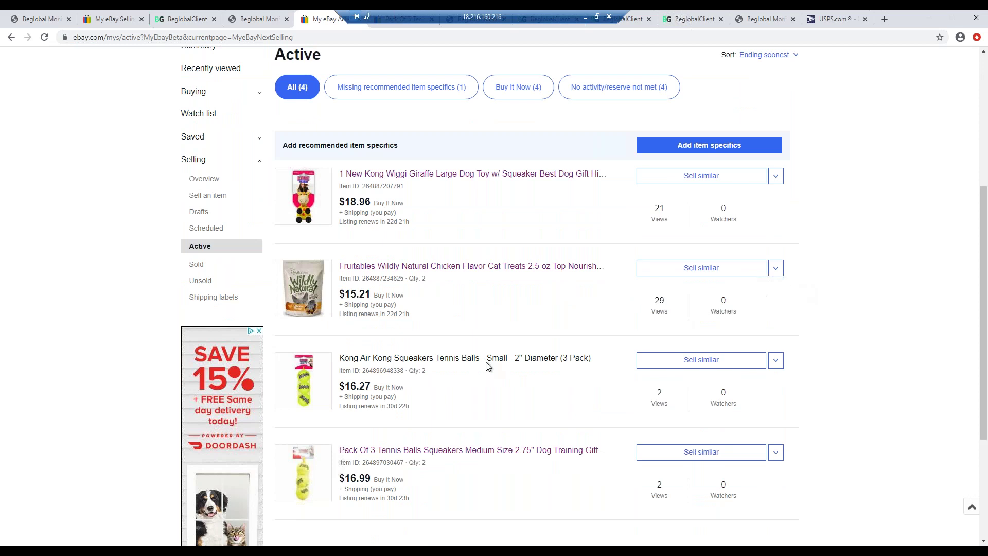